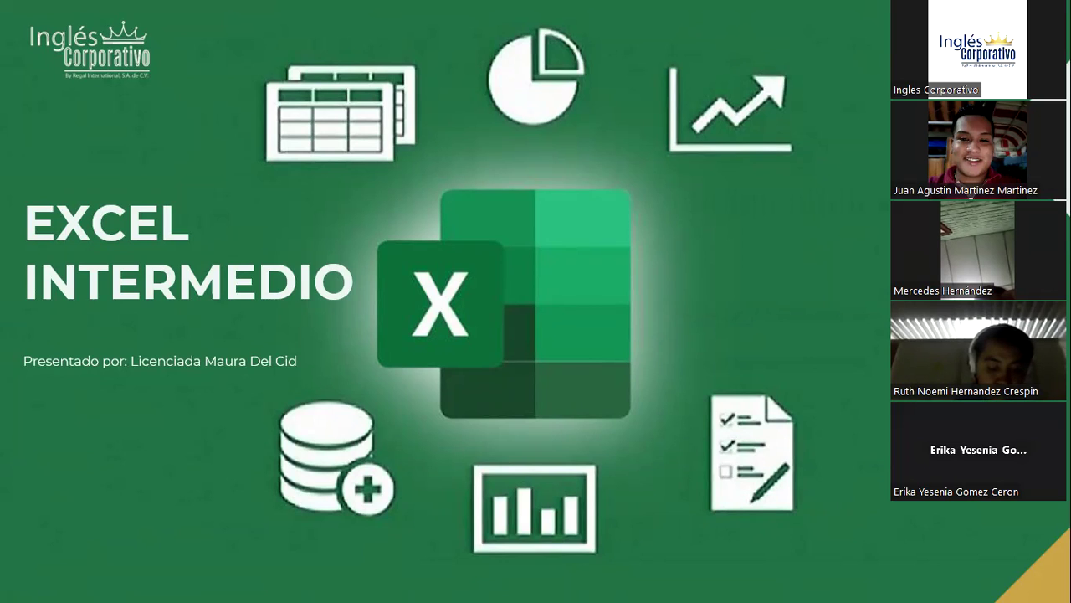
- Advance the slideshow from the EXCEL INTERMEDIO title slide to the AGENDA slide
{"action": "key", "text": "Right"}
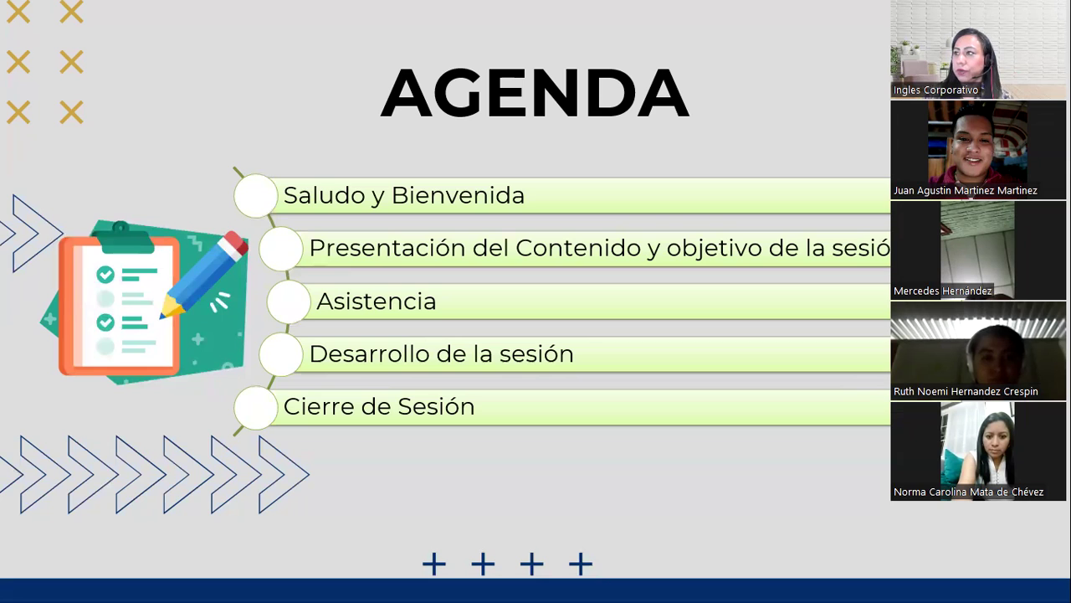
- Move past the SESIÓN 8 section slide on to the CONTENIDO slide
{"action": "left_click", "coordinate": [375, 358]}
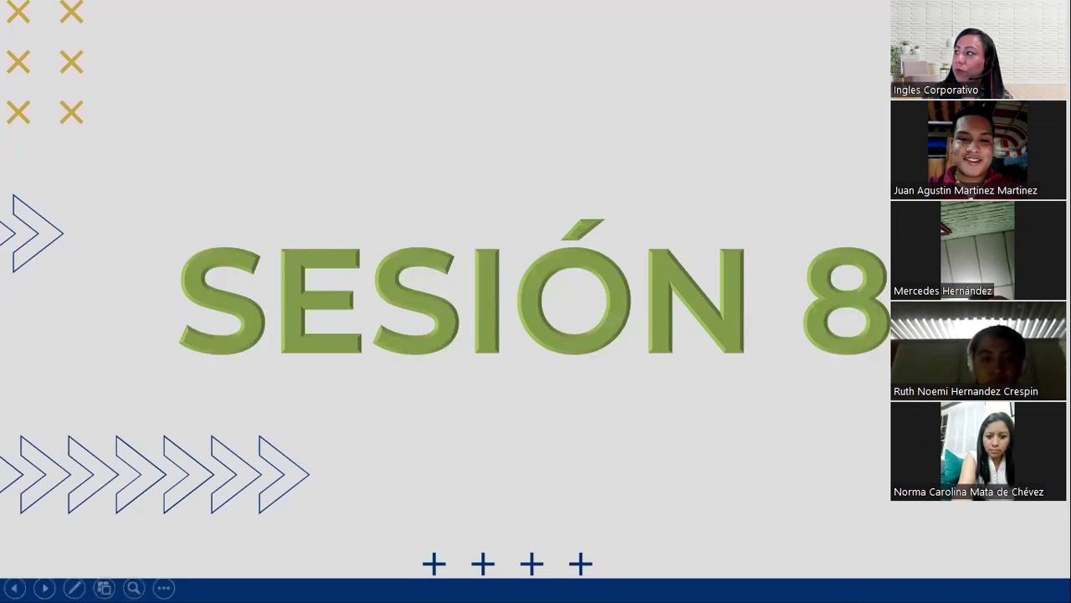
{"action": "left_click", "coordinate": [332, 308]}
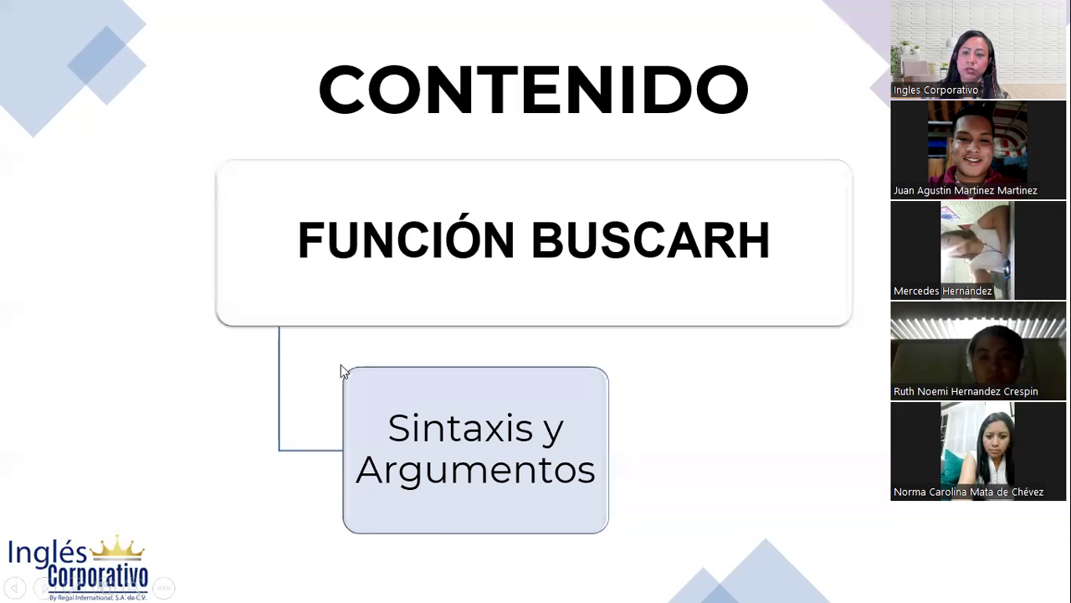
- Step through the OBJETIVO slide to the FUNCIÓN BUSCARH explanation slide
{"action": "key", "text": "Right"}
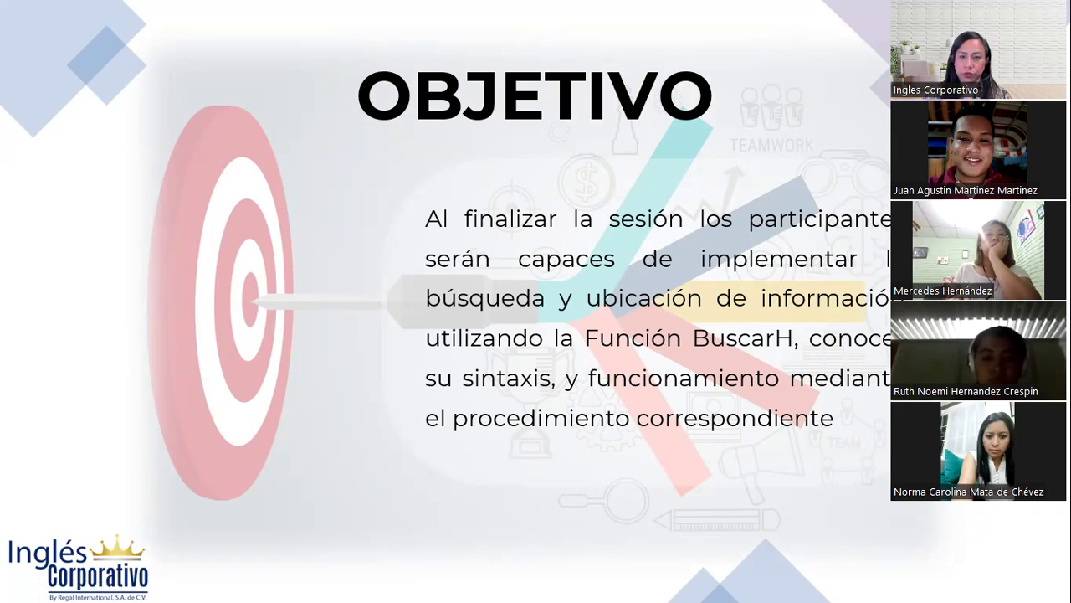
{"action": "key", "text": "Right"}
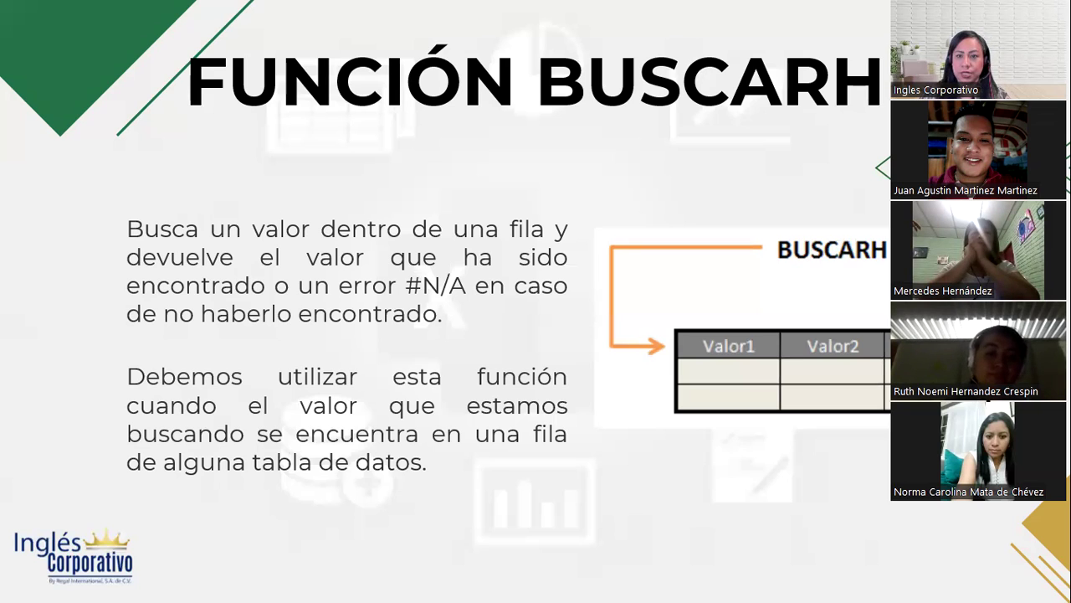
- Advance past SINTAXIS Y ARGUMENTOS to the DESARROLLO monthly sales example slide
{"action": "key", "text": "Right"}
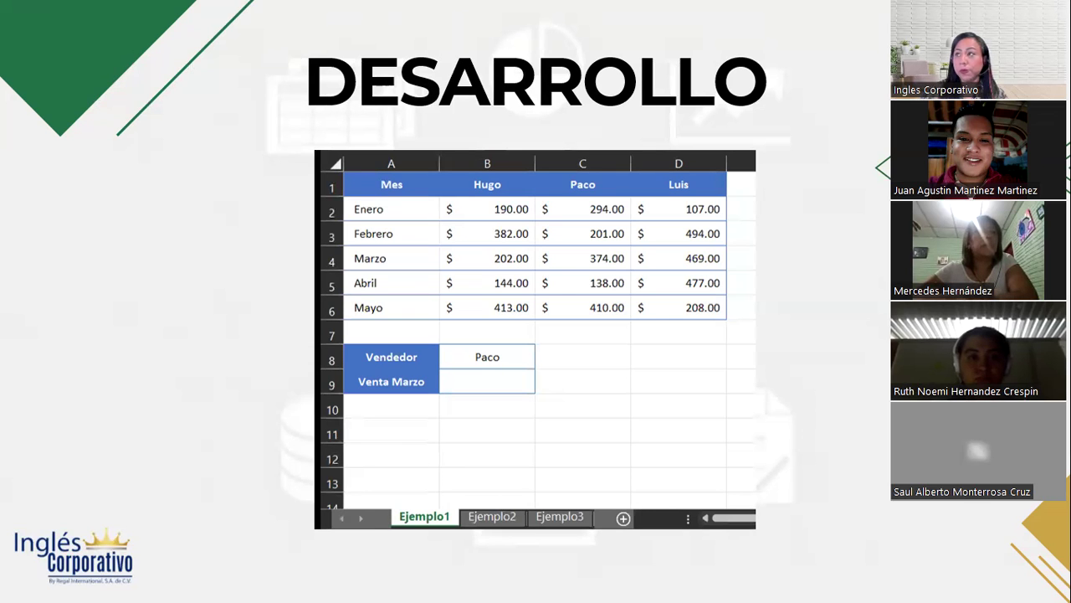
- Switch from the slideshow to the Práctica Sesión 8 workbook's Ejemplo1 sheet
{"action": "key", "text": "alt+Tab"}
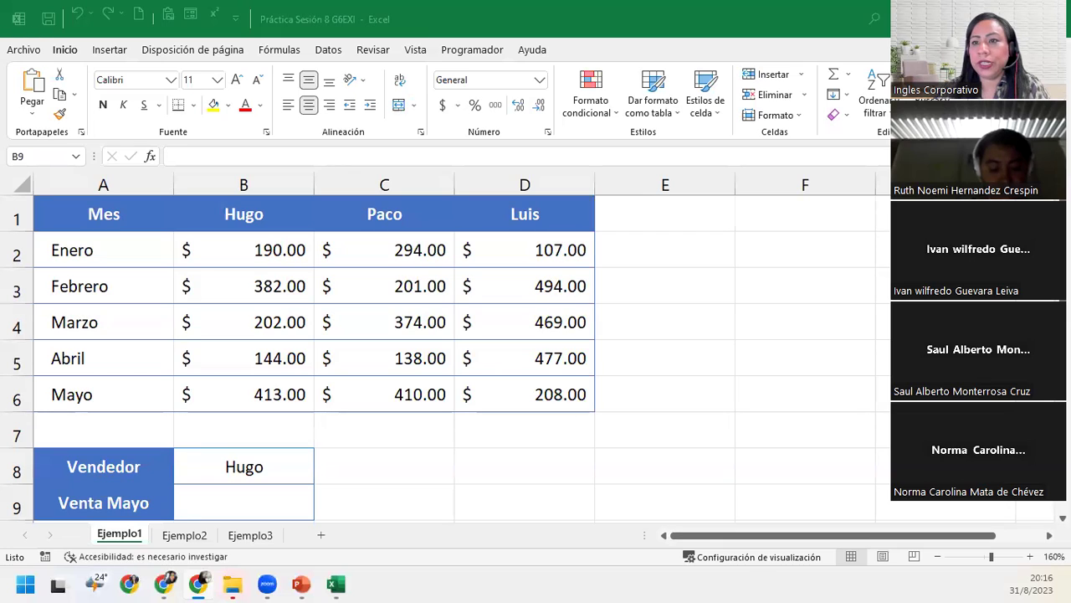
- Bring Excel forward, check Luis's March sale in D4, and zoom the sheet out
{"action": "left_click", "coordinate": [244, 502]}
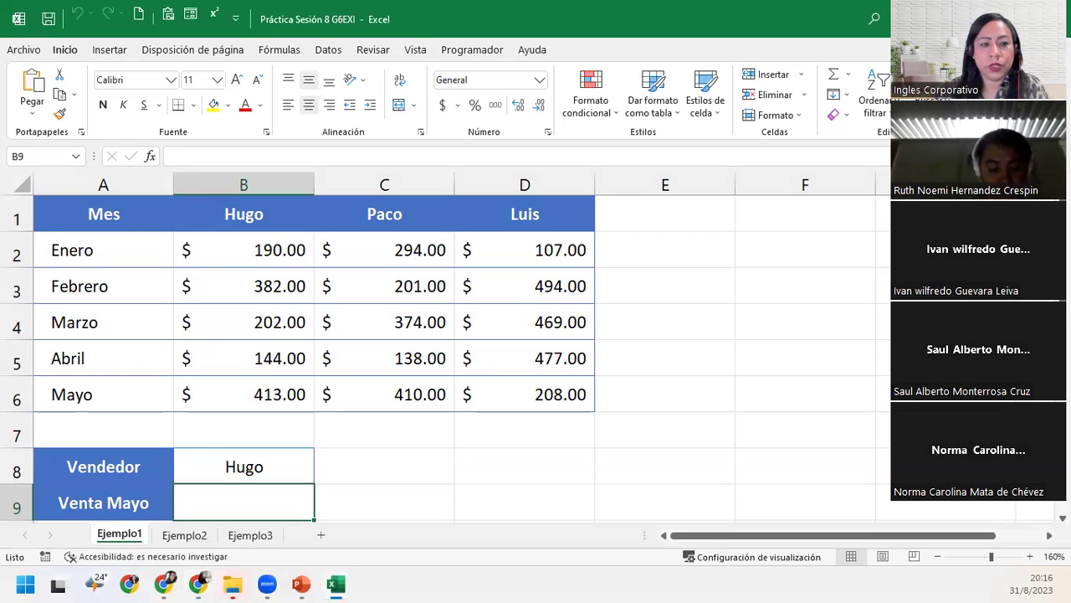
{"action": "left_click", "coordinate": [502, 323]}
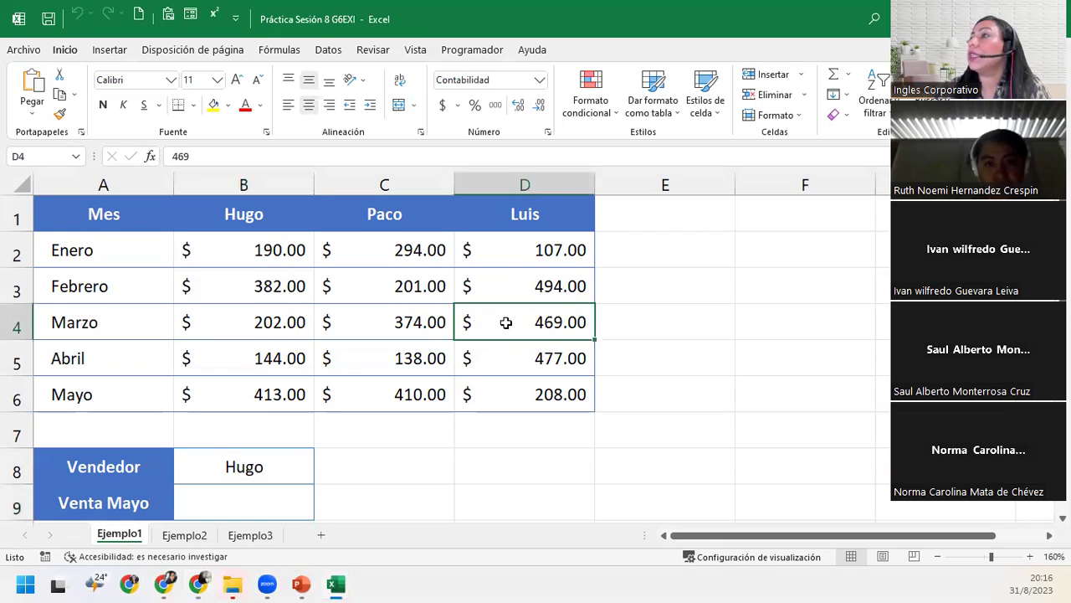
{"action": "left_click", "coordinate": [273, 499]}
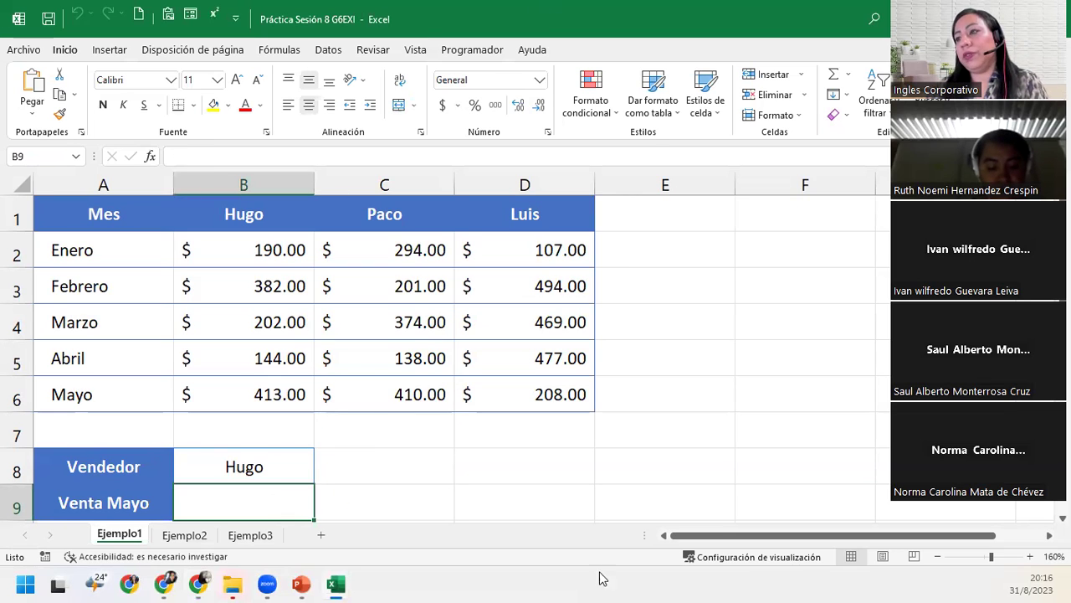
{"action": "left_click", "coordinate": [938, 557]}
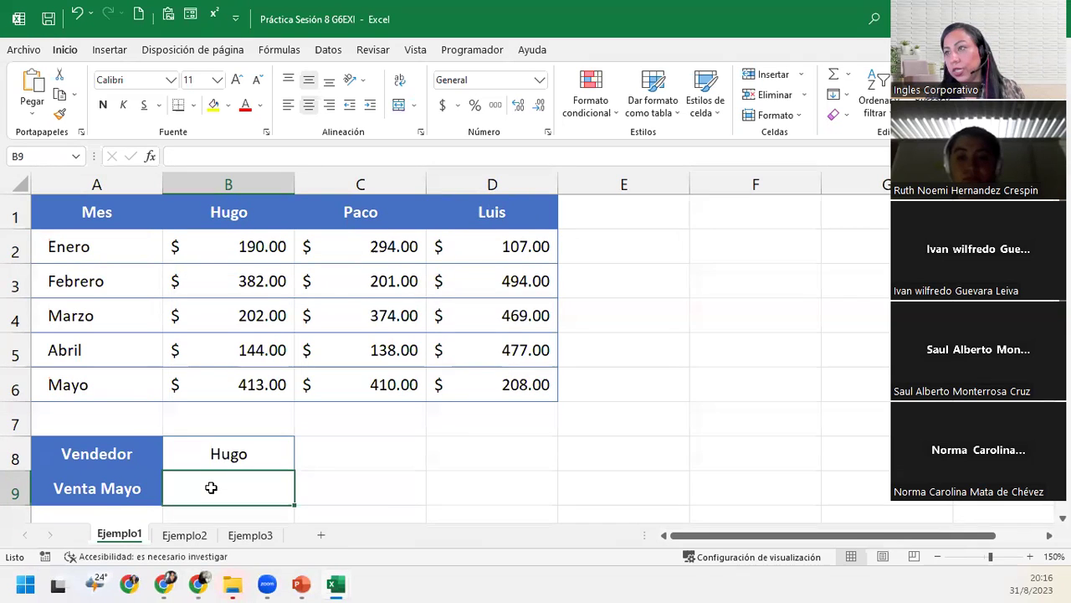
- Highlight seller Hugo in B8, headers A1:D1 and the Mayo row, ending in B9
{"action": "left_click", "coordinate": [109, 459]}
{"action": "left_click", "coordinate": [230, 456]}
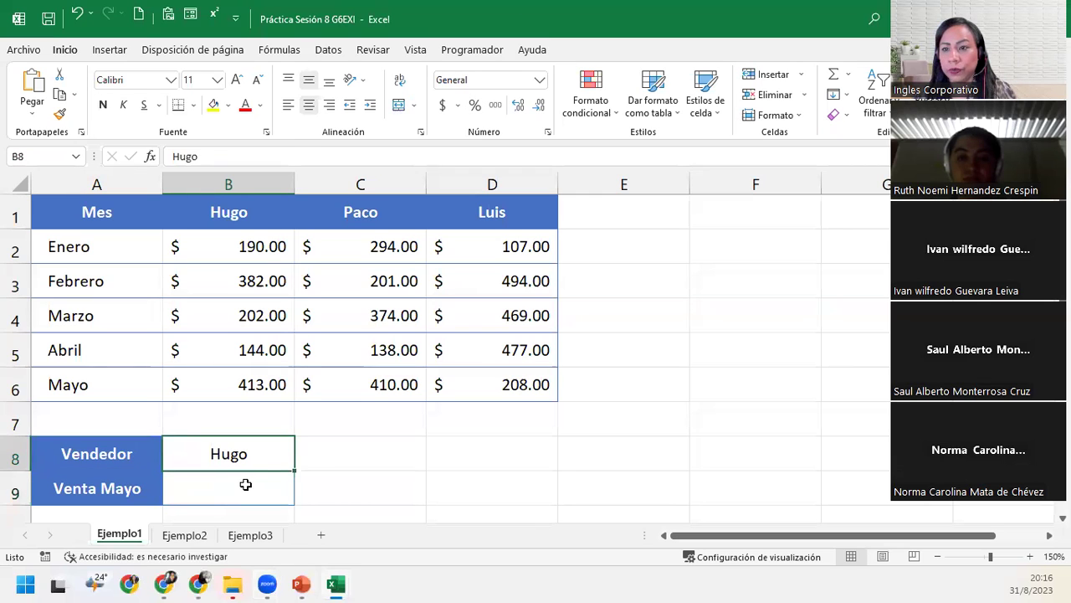
{"action": "left_click", "coordinate": [245, 484]}
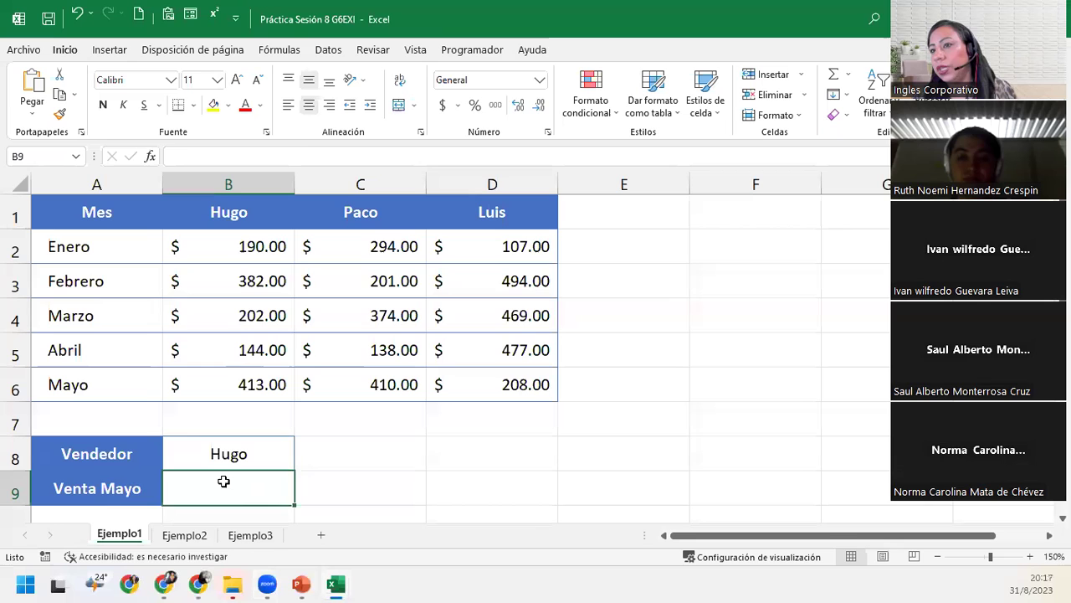
{"action": "left_click", "coordinate": [109, 484]}
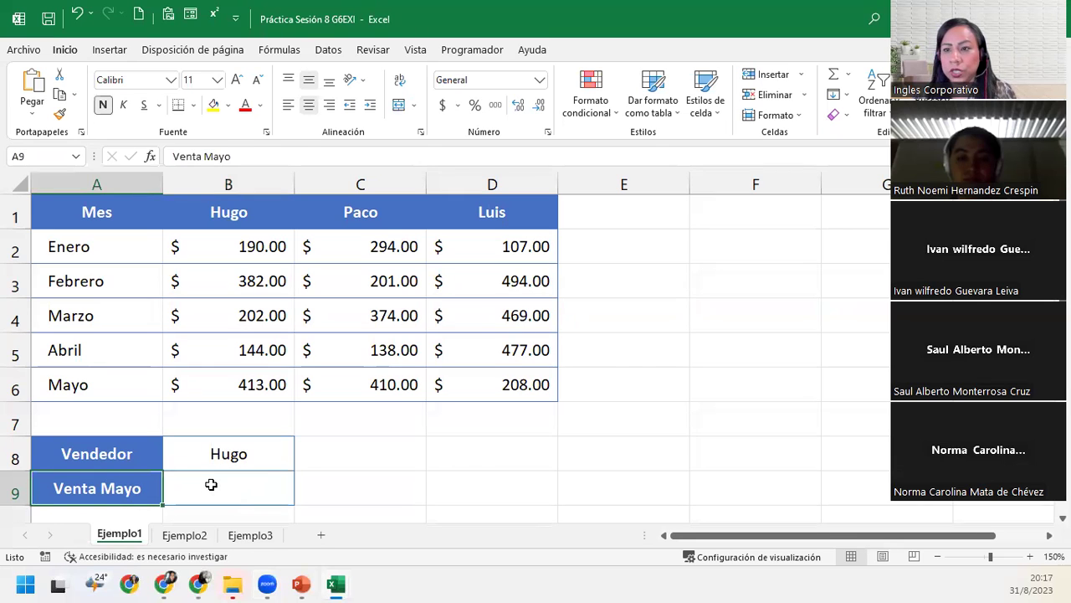
{"action": "left_click", "coordinate": [211, 483]}
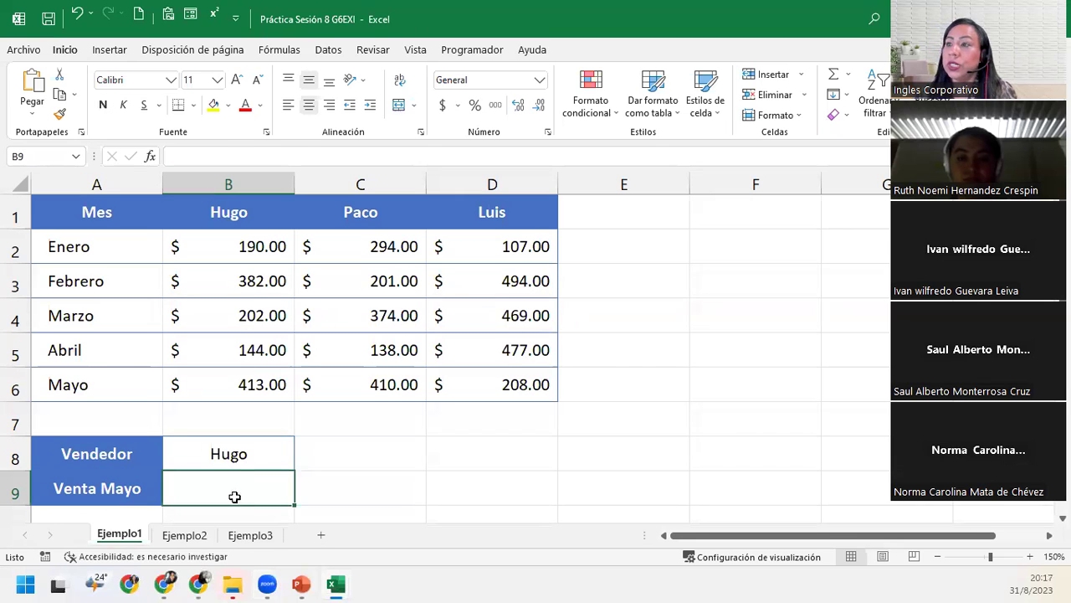
{"action": "left_click", "coordinate": [219, 451]}
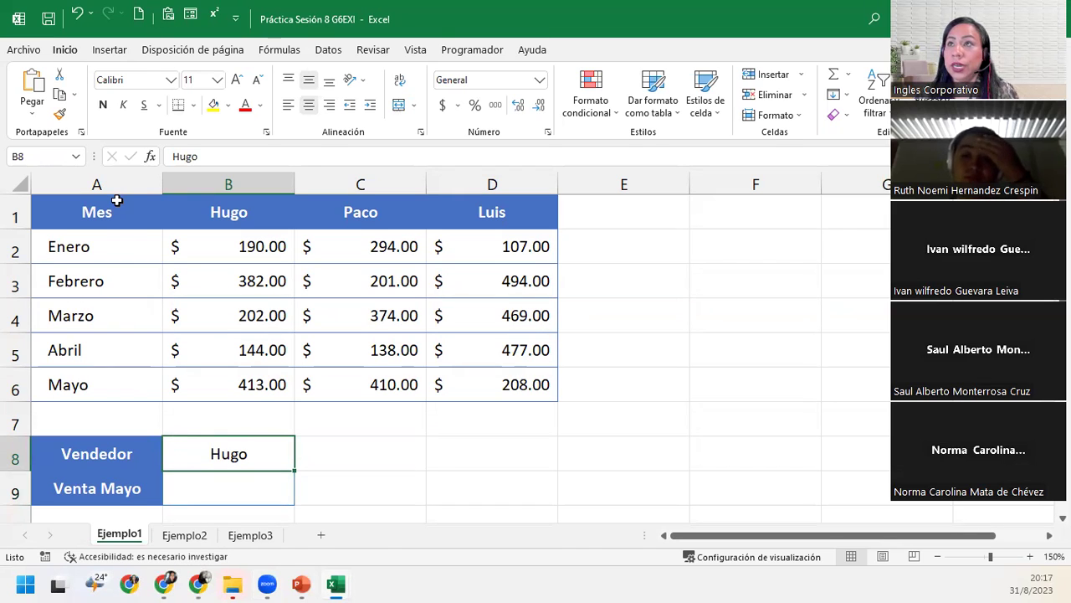
{"action": "left_click_drag", "start_coordinate": [118, 200], "coordinate": [495, 213]}
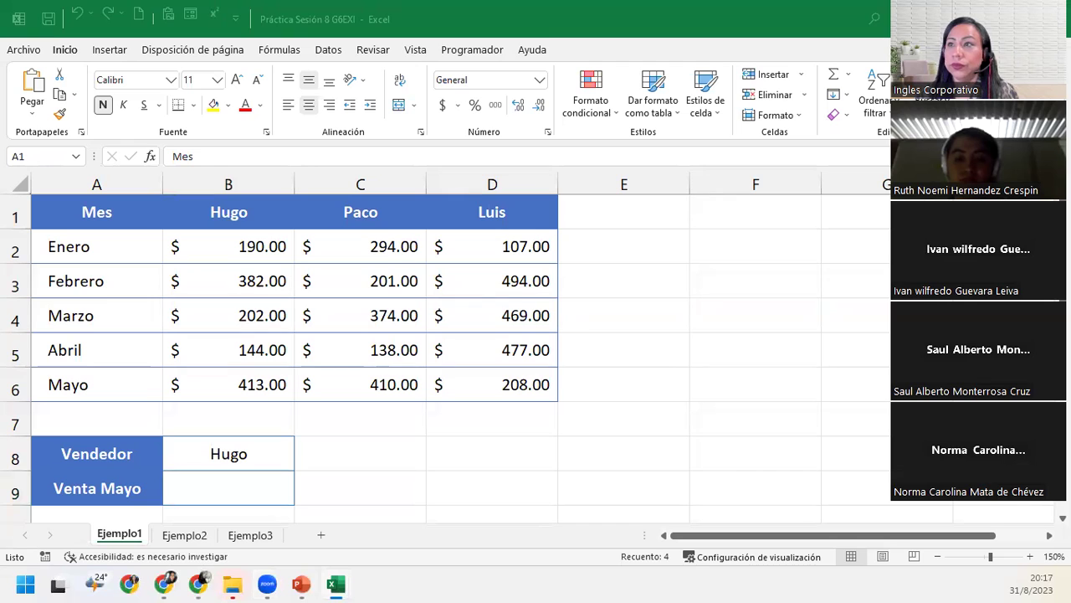
{"action": "left_click", "coordinate": [256, 492]}
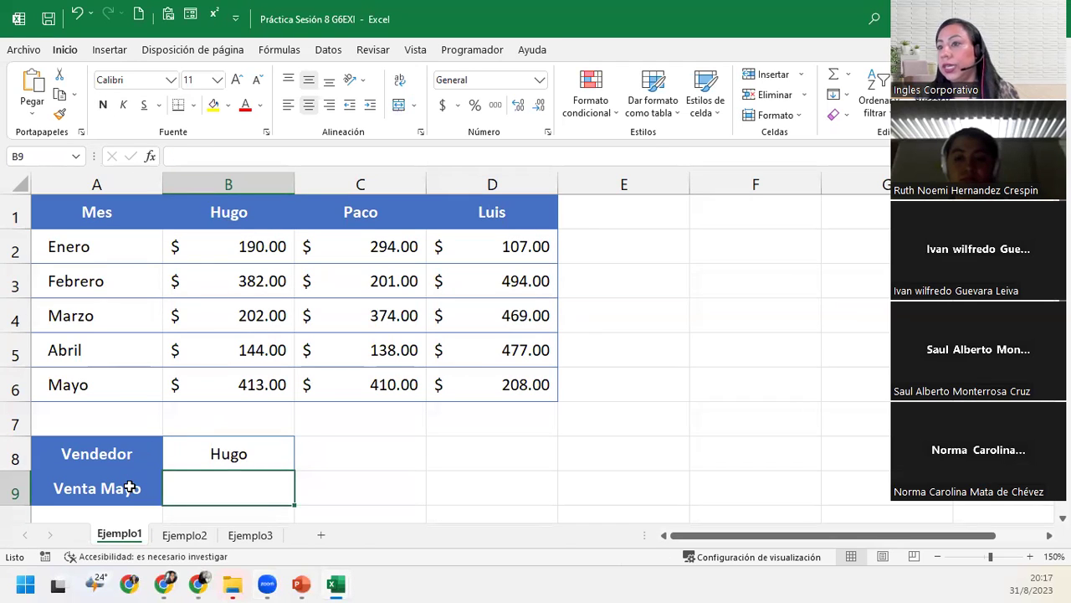
{"action": "left_click_drag", "start_coordinate": [13, 385], "coordinate": [14, 389]}
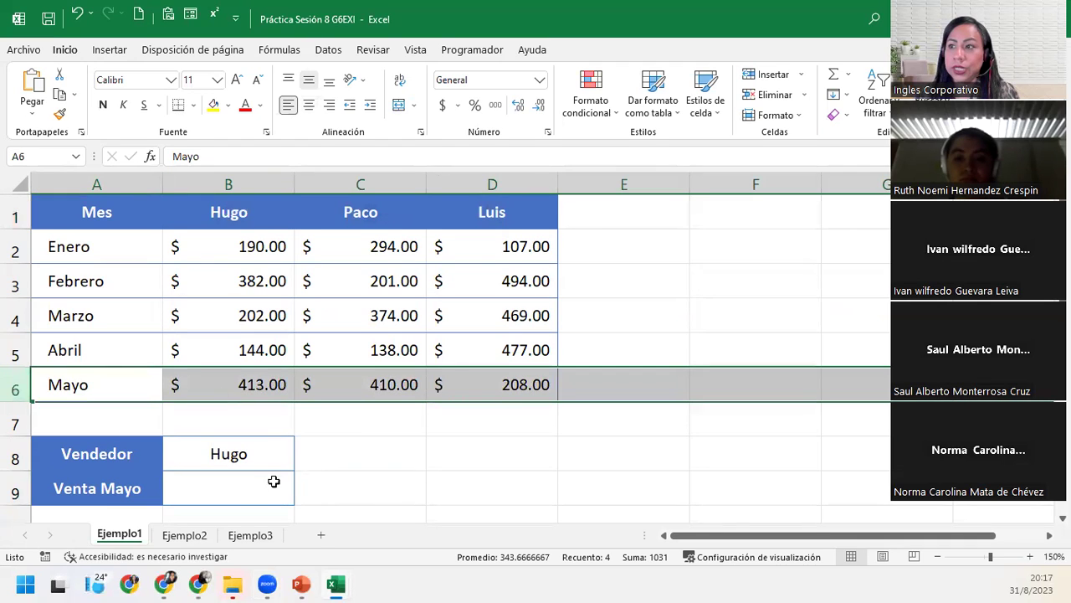
{"action": "left_click", "coordinate": [239, 486]}
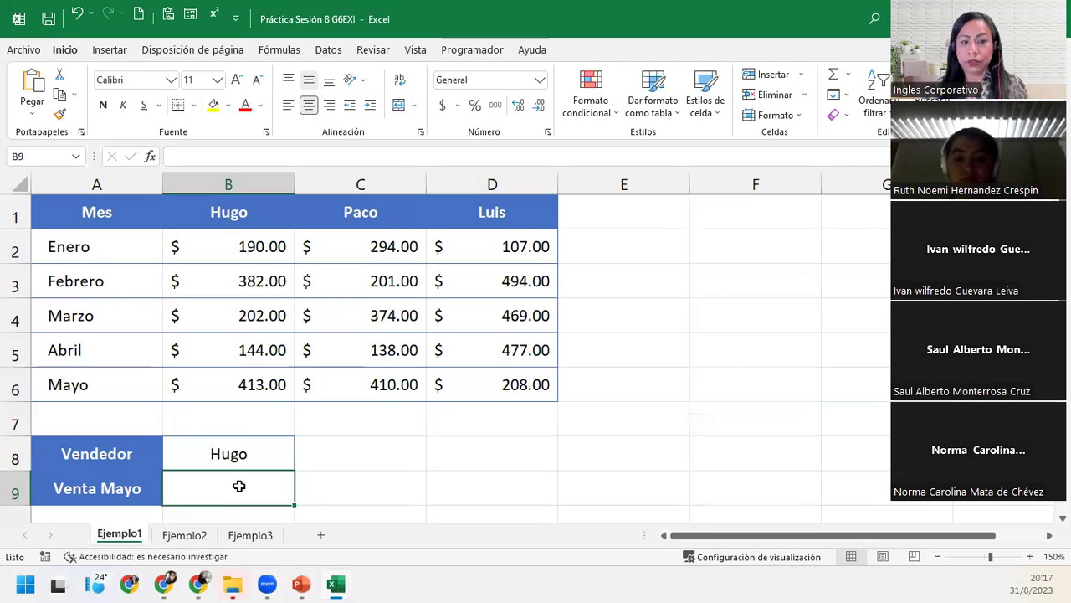
{"action": "type", "text": "="}
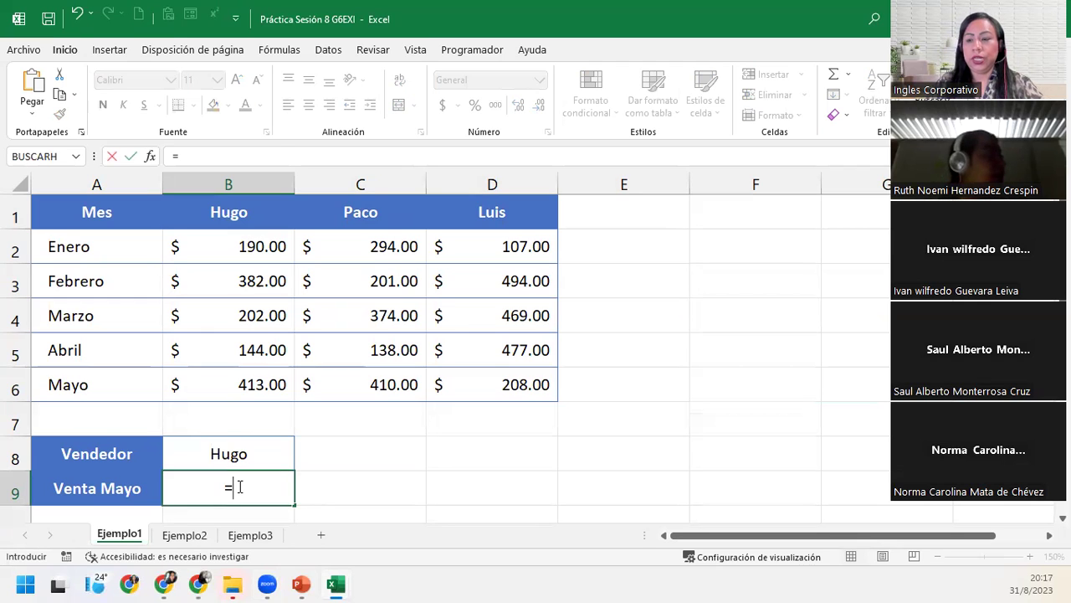
{"action": "type", "text": "nusc"}
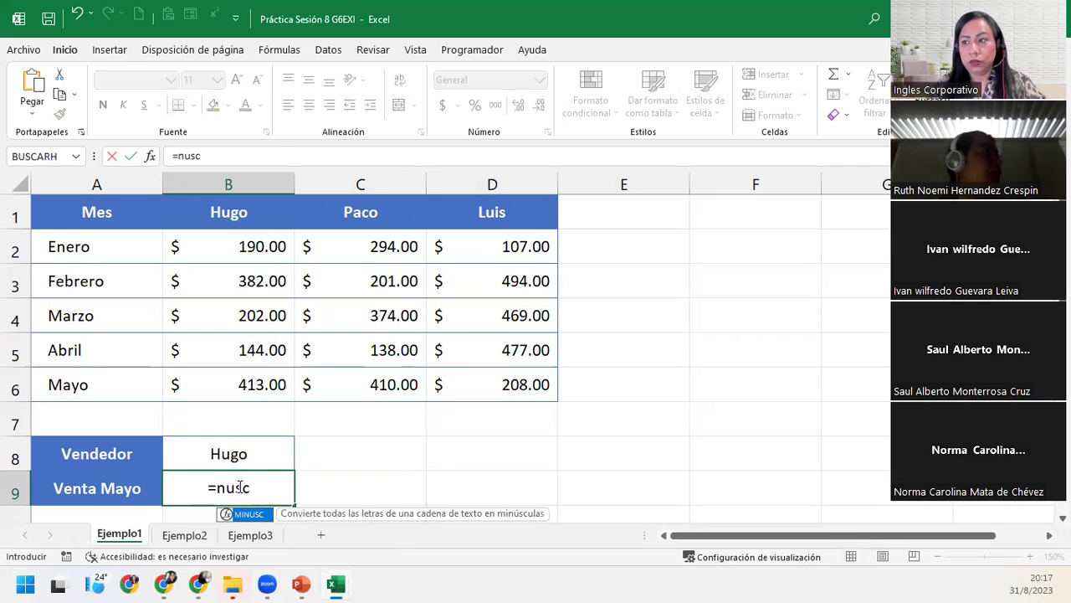
{"action": "key", "text": "BackSpace"}
{"action": "key", "text": "BackSpace"}
{"action": "key", "text": "BackSpace"}
{"action": "key", "text": "BackSpace"}
{"action": "type", "text": "bu"}
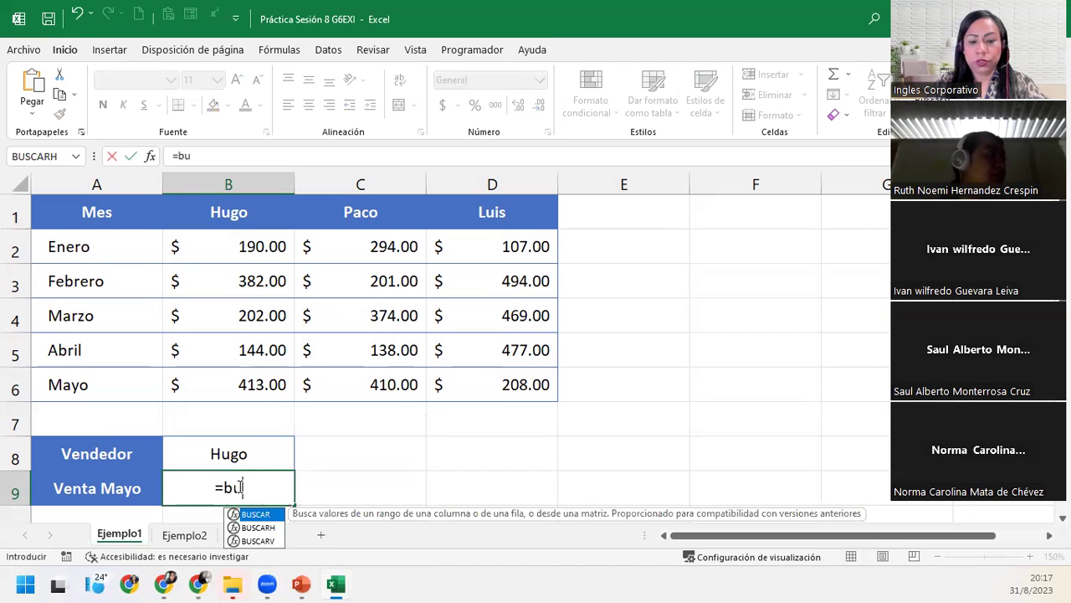
{"action": "type", "text": "scar"}
{"action": "key", "text": "Down"}
{"action": "key", "text": "Tab"}
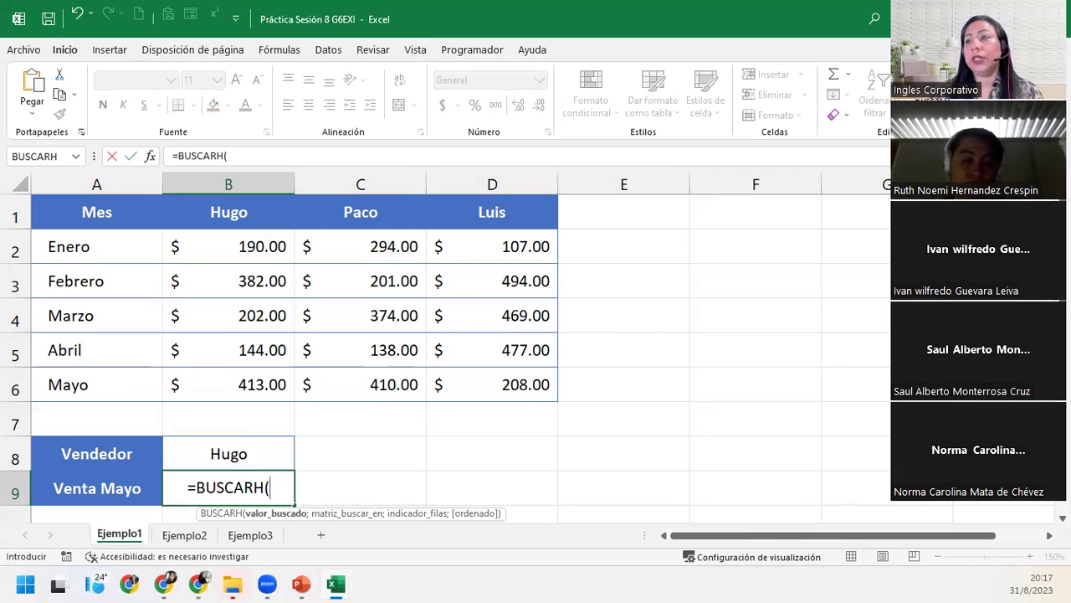
{"action": "key", "text": "Escape"}
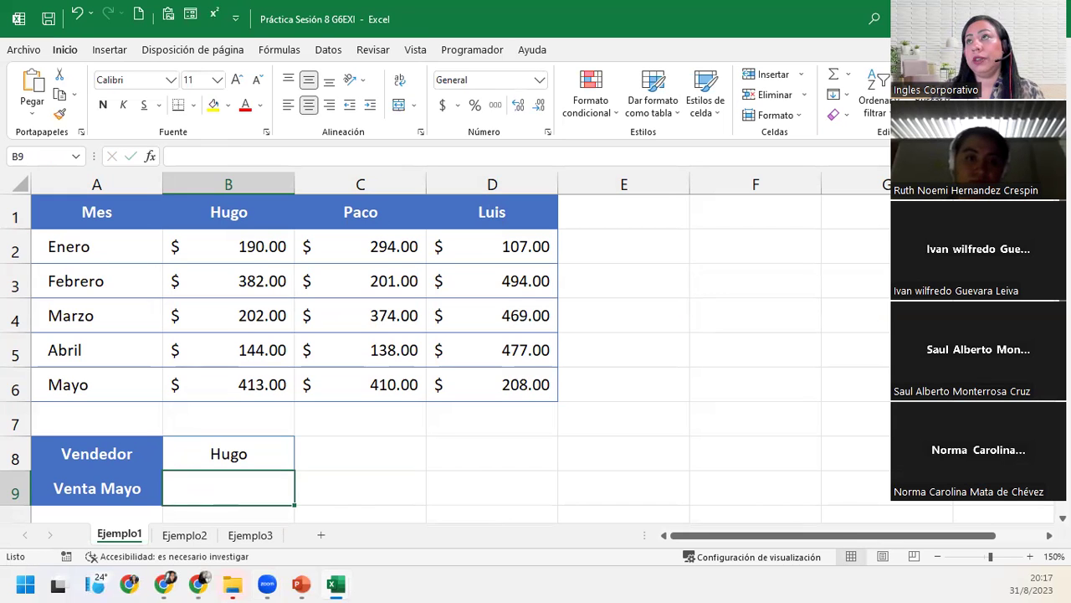
- Insert BUSCARH into B9 from Fórmulas > Búsqueda y referencia
{"action": "left_click", "coordinate": [271, 53]}
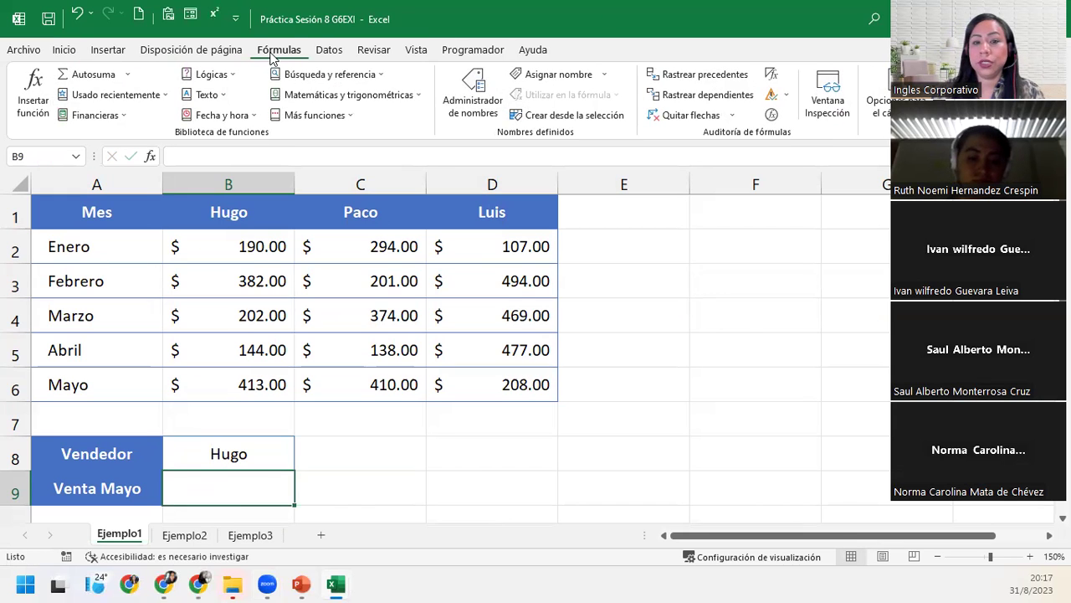
{"action": "left_click", "coordinate": [360, 74]}
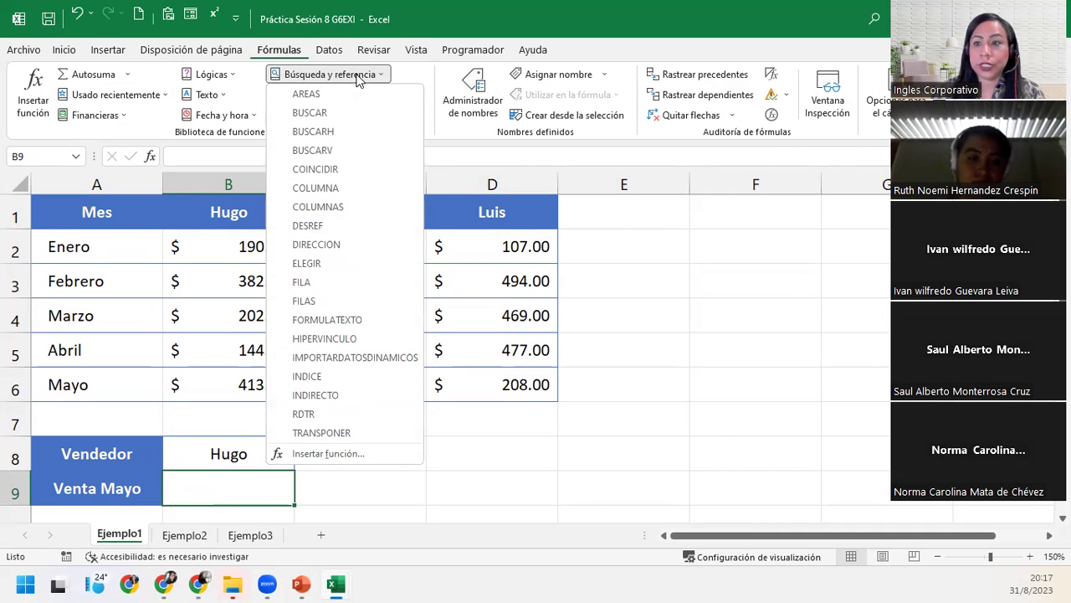
{"action": "left_click", "coordinate": [364, 133]}
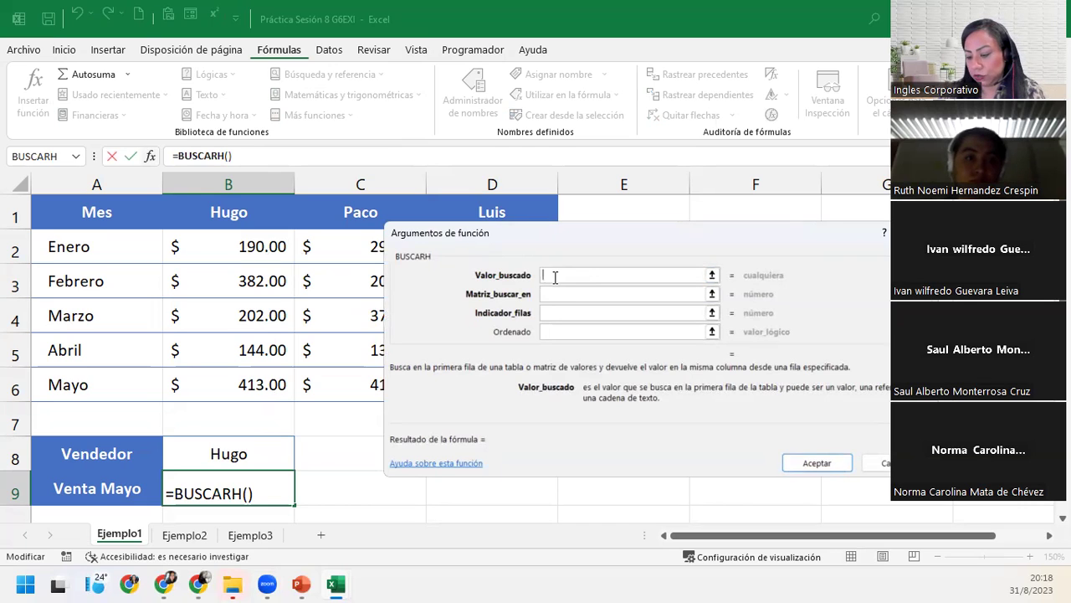
- Fill BUSCARH with lookup value B8, table A1:D6, row 6 and match 0, previewing 413
{"action": "left_click", "coordinate": [198, 452]}
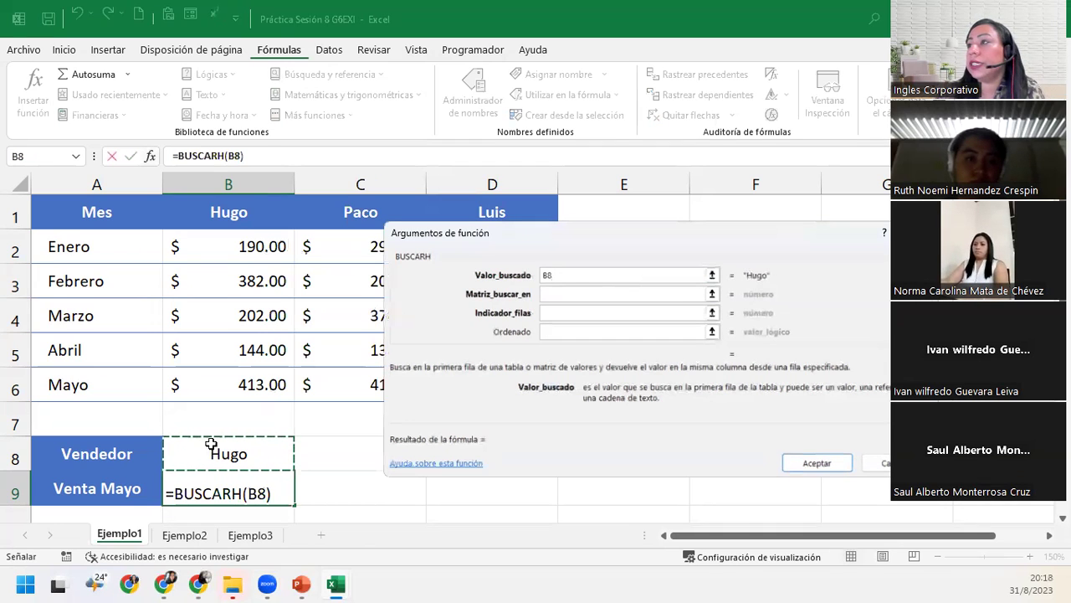
{"action": "left_click", "coordinate": [569, 294]}
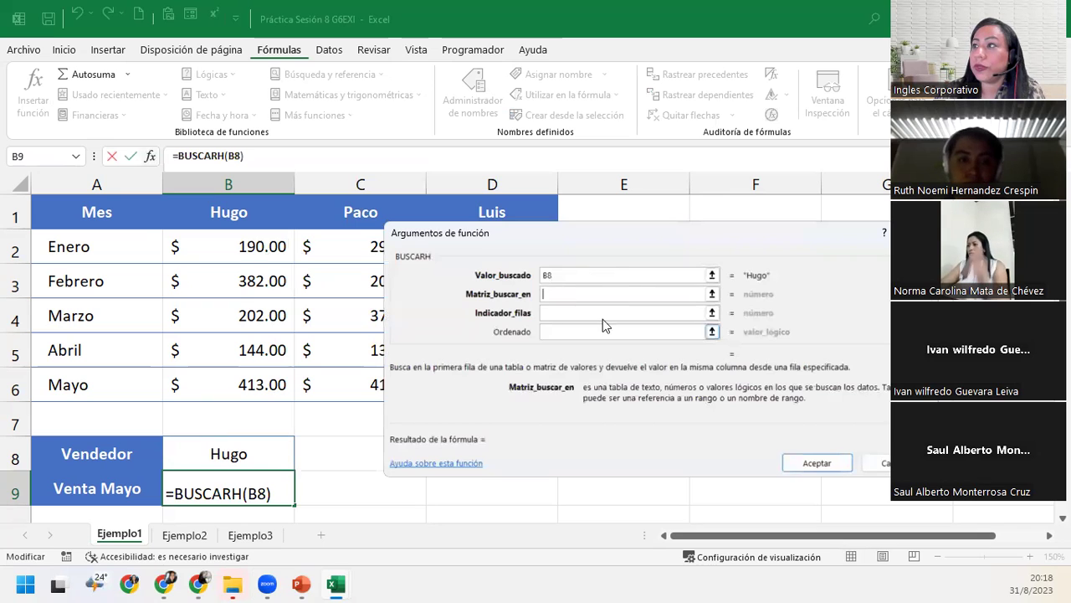
{"action": "left_click_drag", "start_coordinate": [92, 211], "coordinate": [524, 378]}
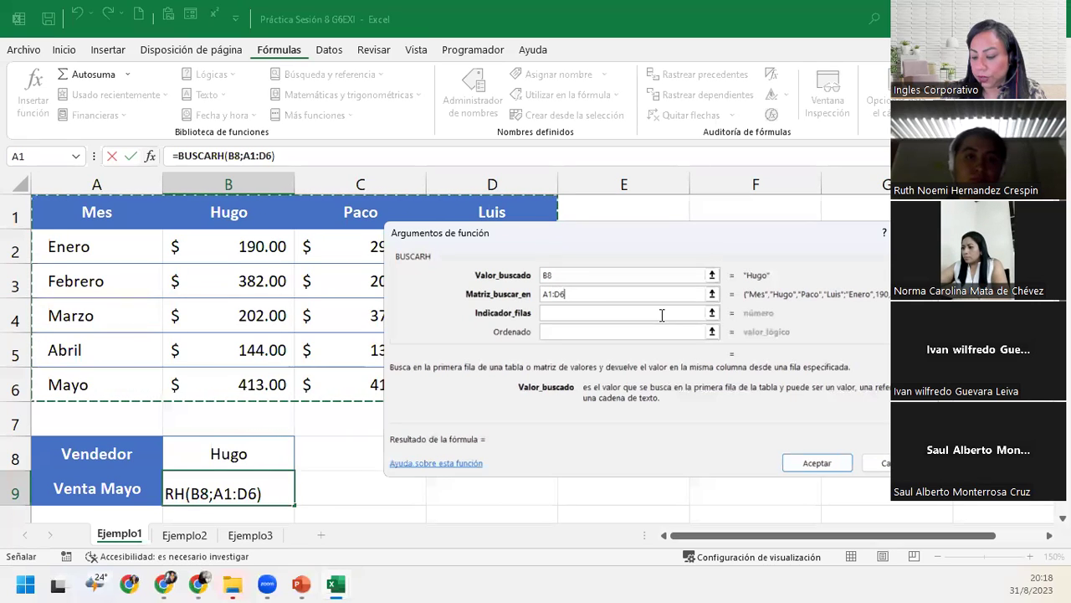
{"action": "left_click", "coordinate": [661, 315]}
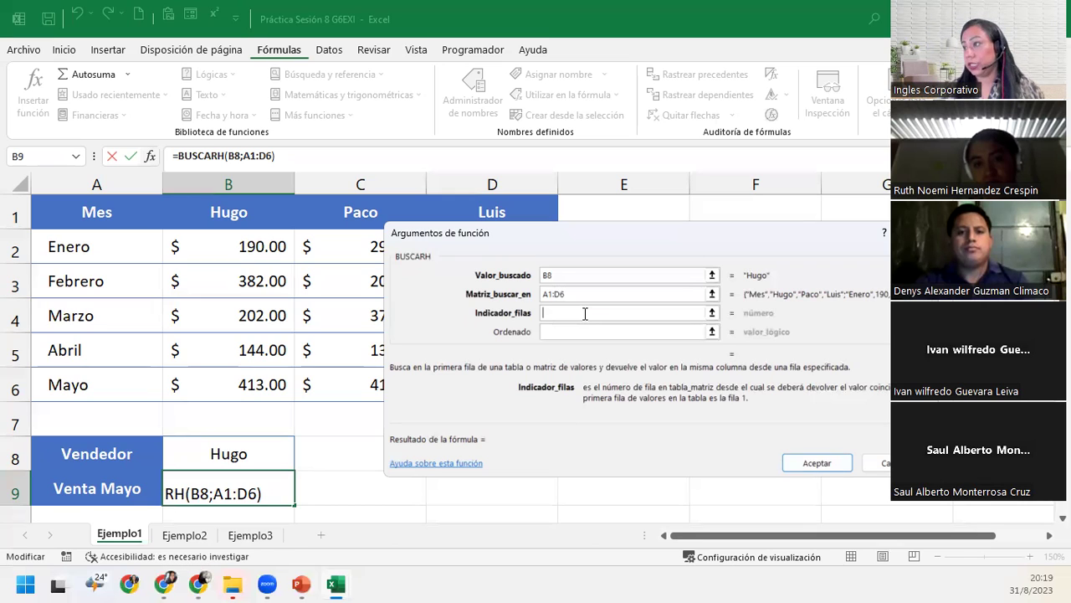
{"action": "type", "text": "6"}
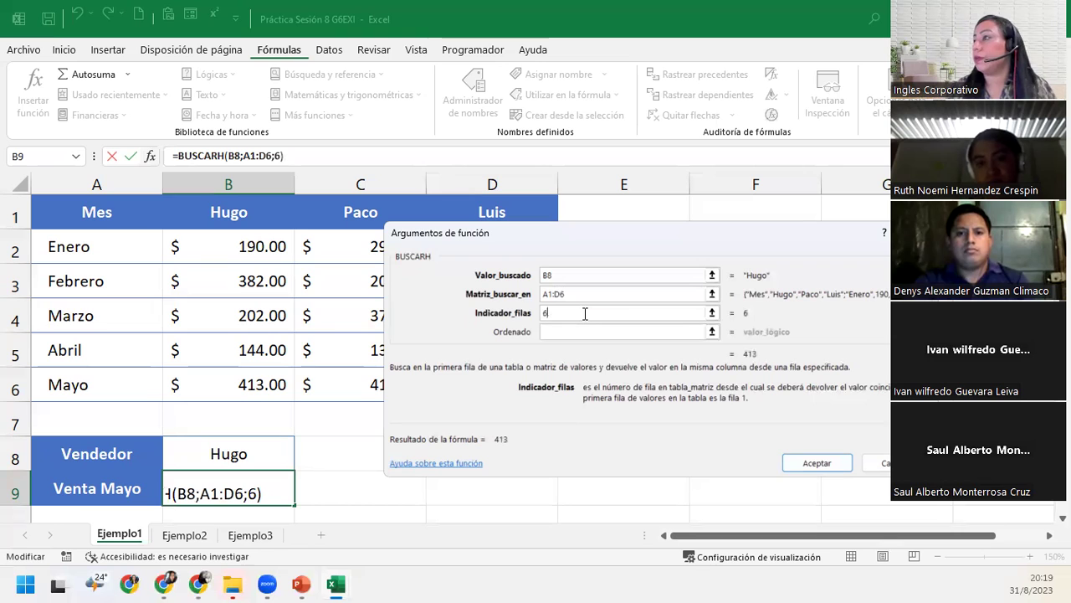
{"action": "left_click", "coordinate": [563, 332]}
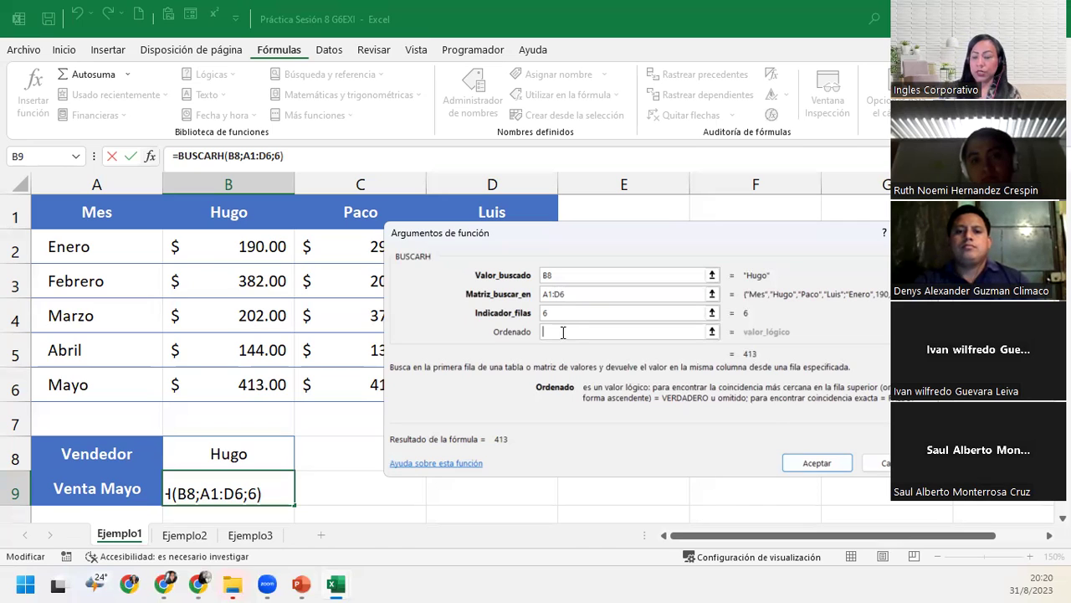
{"action": "key", "text": "Tab"}
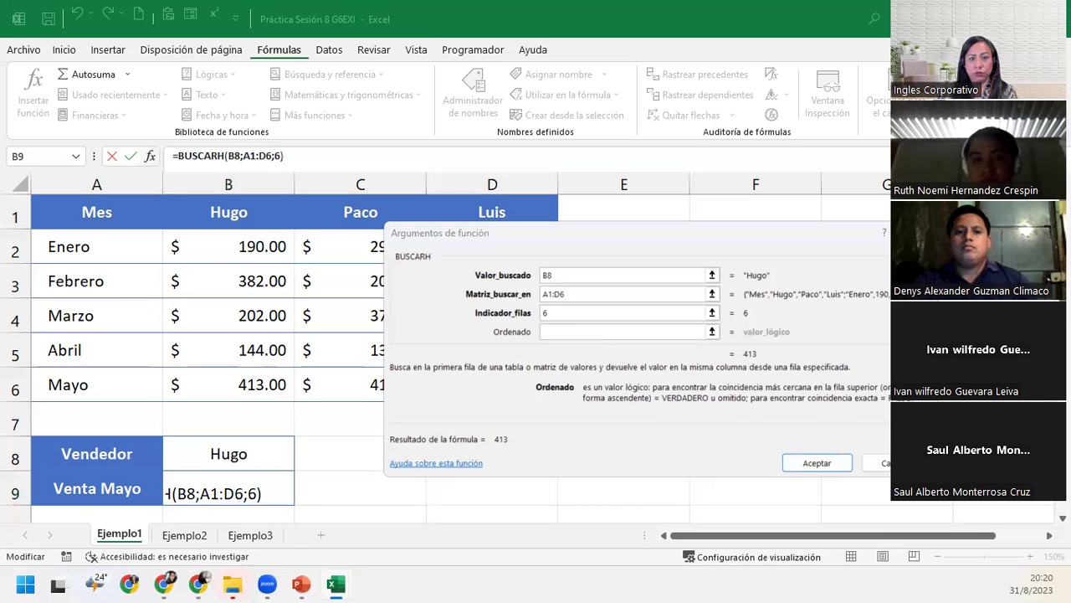
{"action": "left_click", "coordinate": [556, 331]}
{"action": "type", "text": "0"}
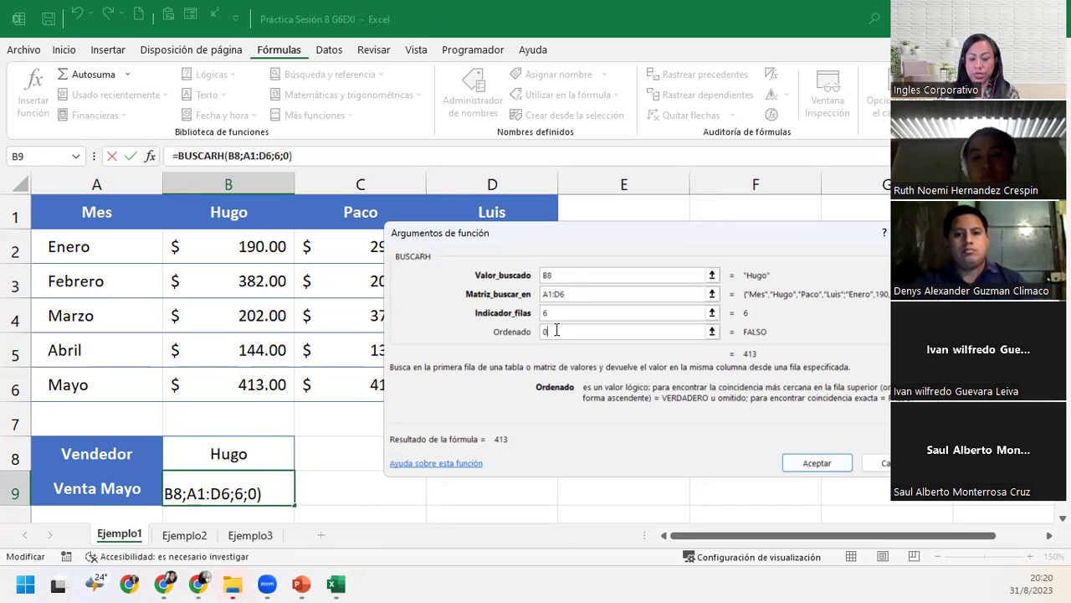
- Confirm the formula so B9 shows 413, then highlight column B and row 6 intersecting
{"action": "left_click", "coordinate": [811, 466]}
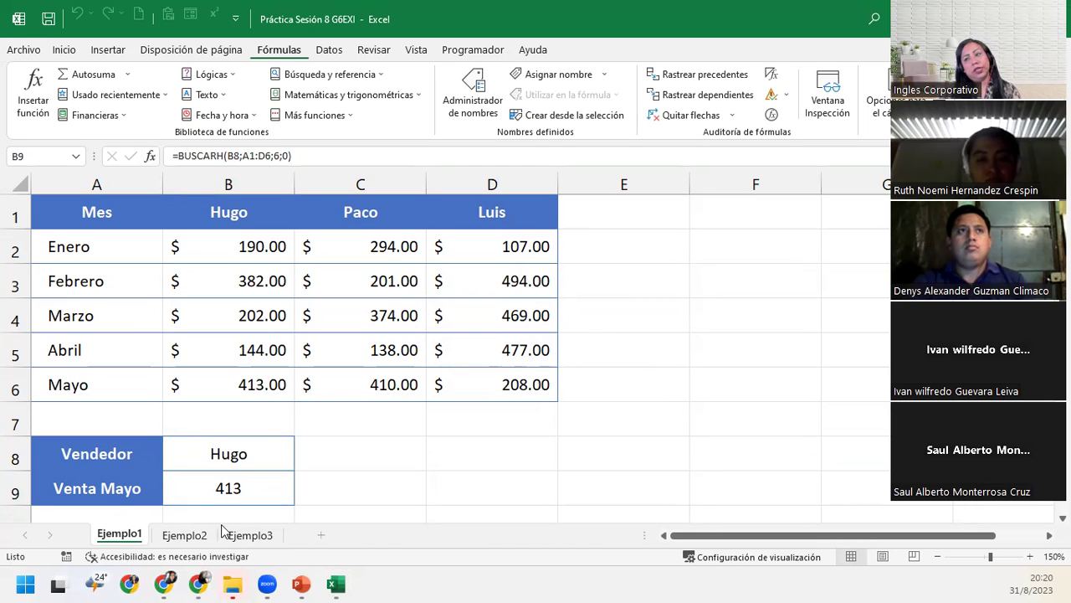
{"action": "left_click", "coordinate": [226, 494]}
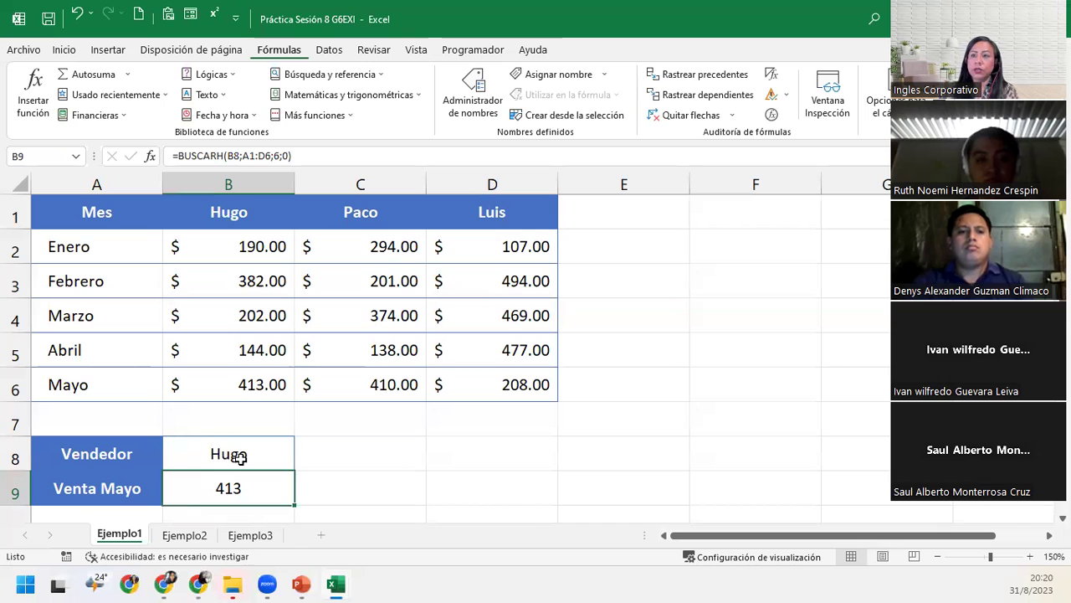
{"action": "left_click", "coordinate": [252, 178]}
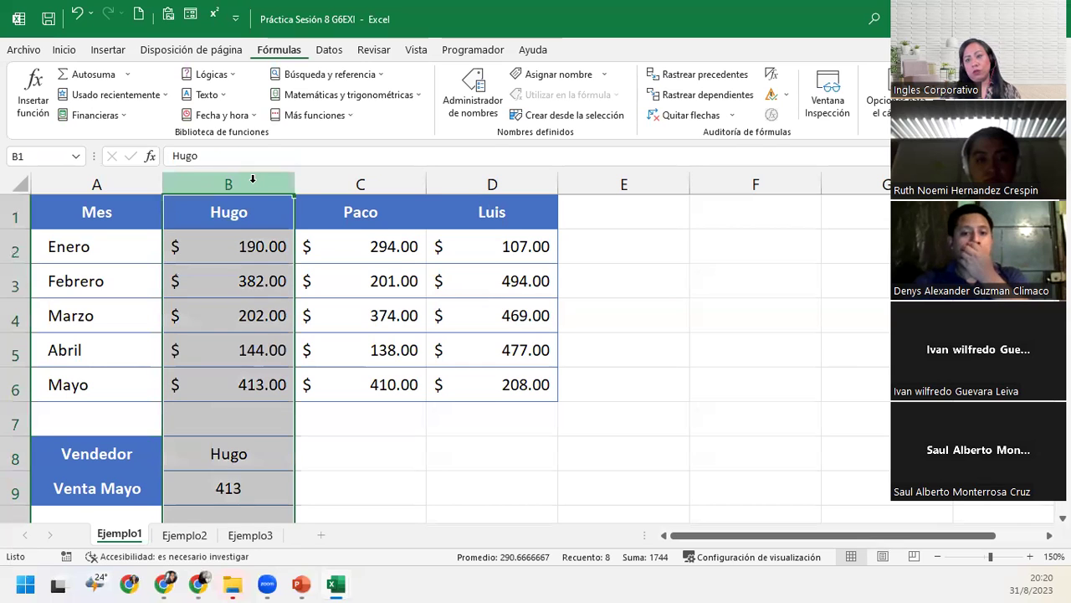
{"action": "left_click", "coordinate": [12, 381], "text": "ctrl"}
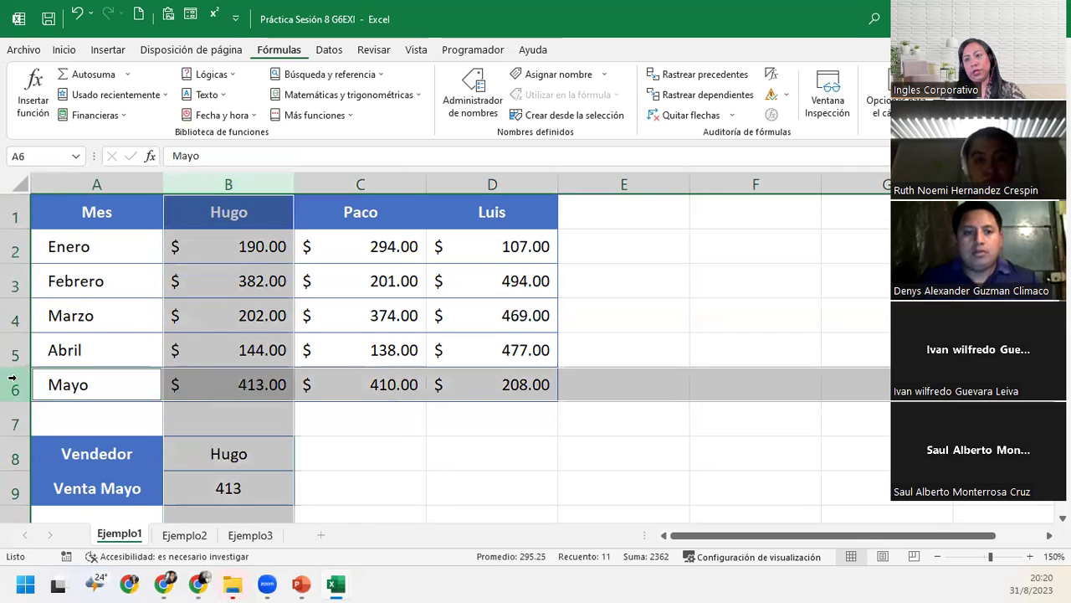
{"action": "left_click", "coordinate": [242, 380], "text": "ctrl"}
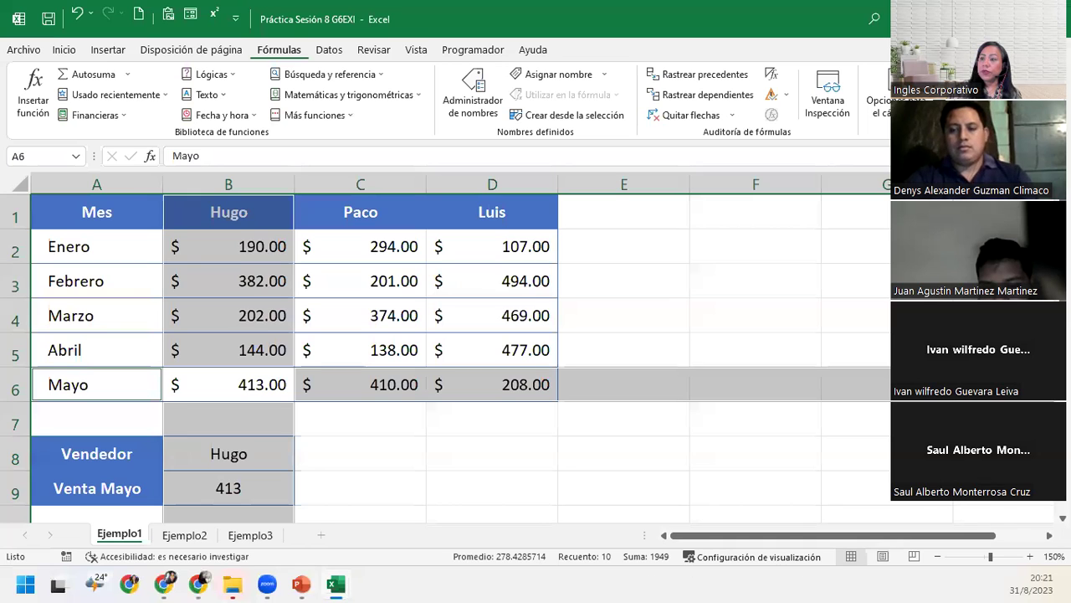
- Change the seller in B8 to Luis so B9 returns 208, then reopen B9's formula
{"action": "left_click", "coordinate": [272, 457]}
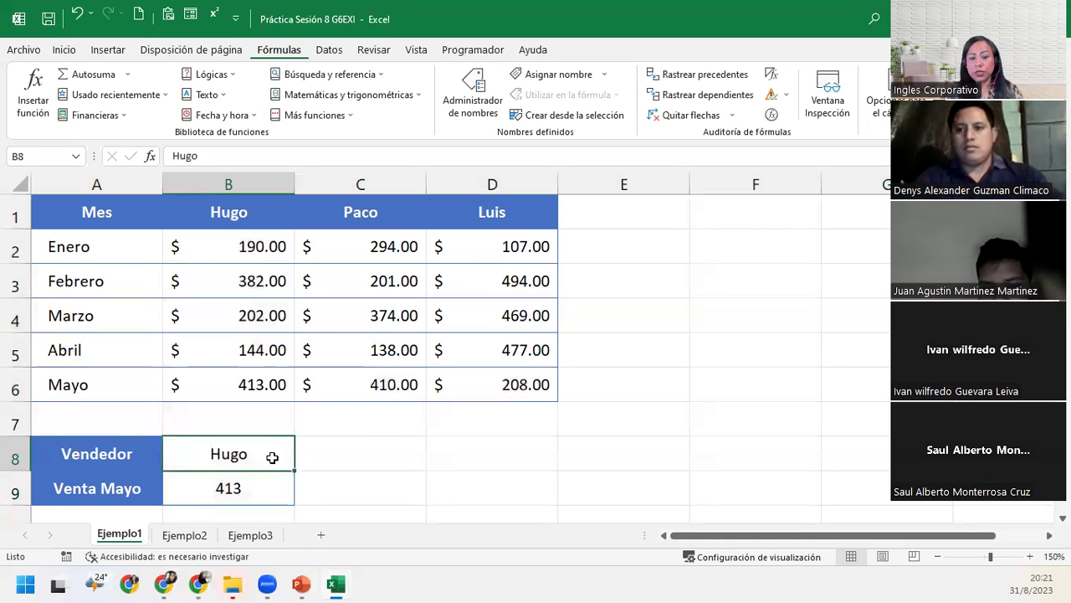
{"action": "type", "text": "Luui"}
{"action": "key", "text": "BackSpace"}
{"action": "key", "text": "BackSpace"}
{"action": "type", "text": "is"}
{"action": "key", "text": "Return"}
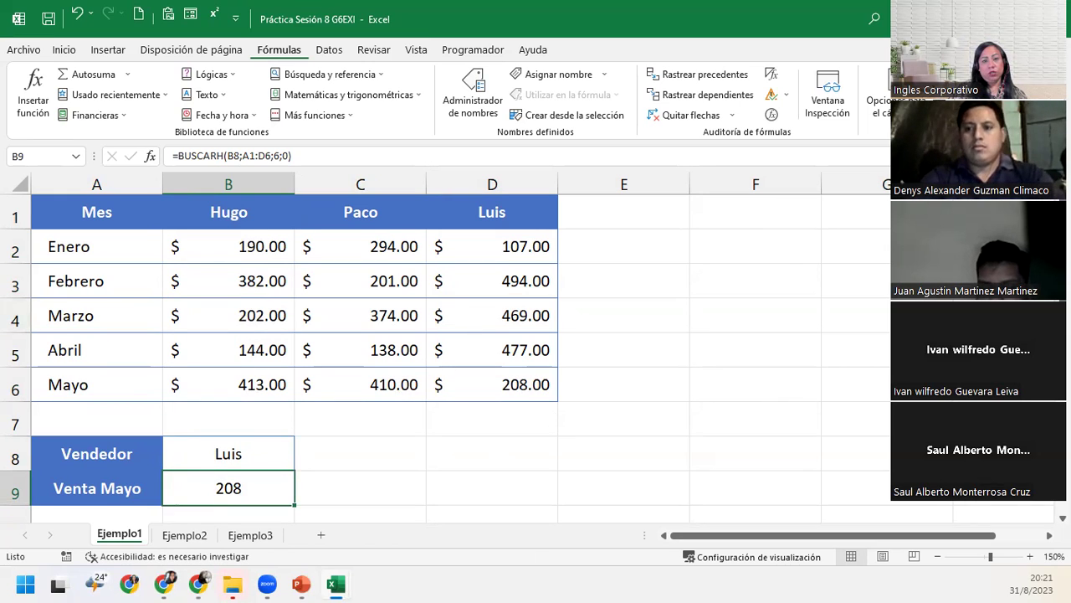
{"action": "double_click", "coordinate": [198, 486]}
- Change the BUSCARH row index from 6 to 3 so it returns Luis's 494
{"action": "left_click", "coordinate": [293, 487]}
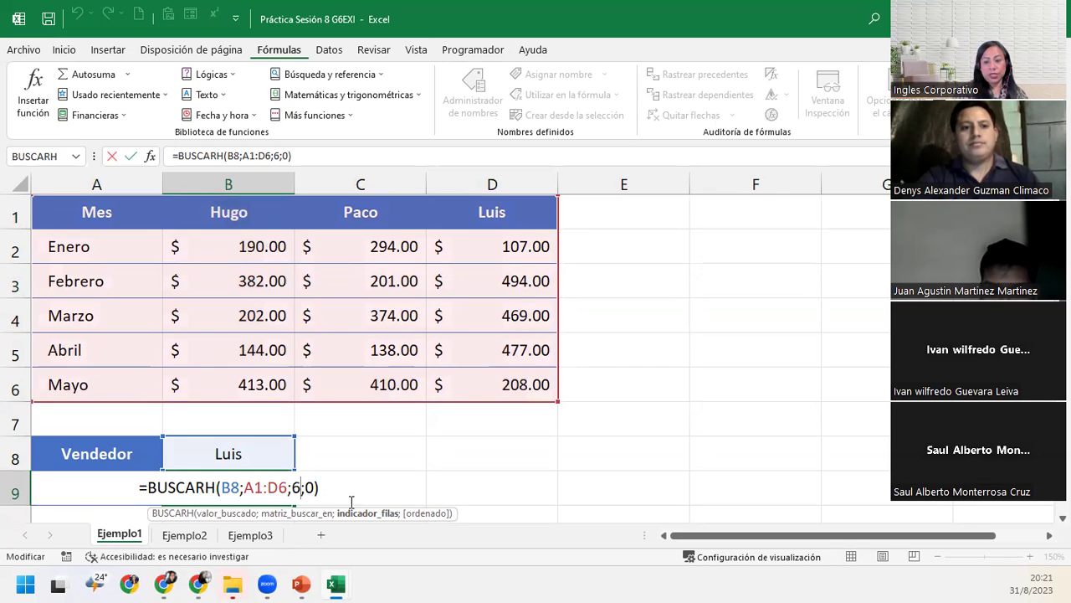
{"action": "key", "text": "BackSpace"}
{"action": "type", "text": "3"}
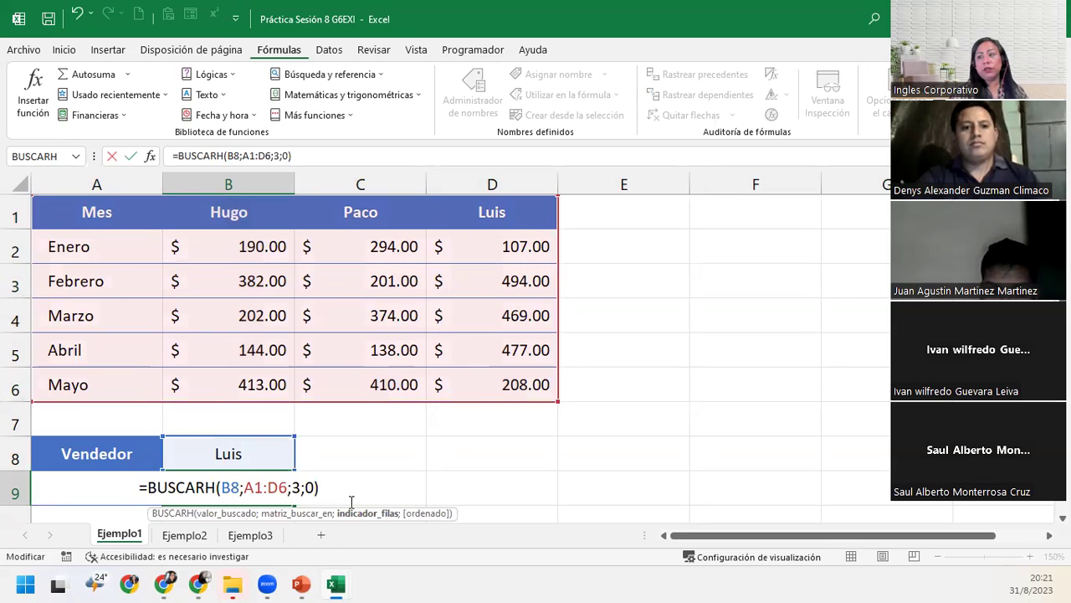
{"action": "key", "text": "Return"}
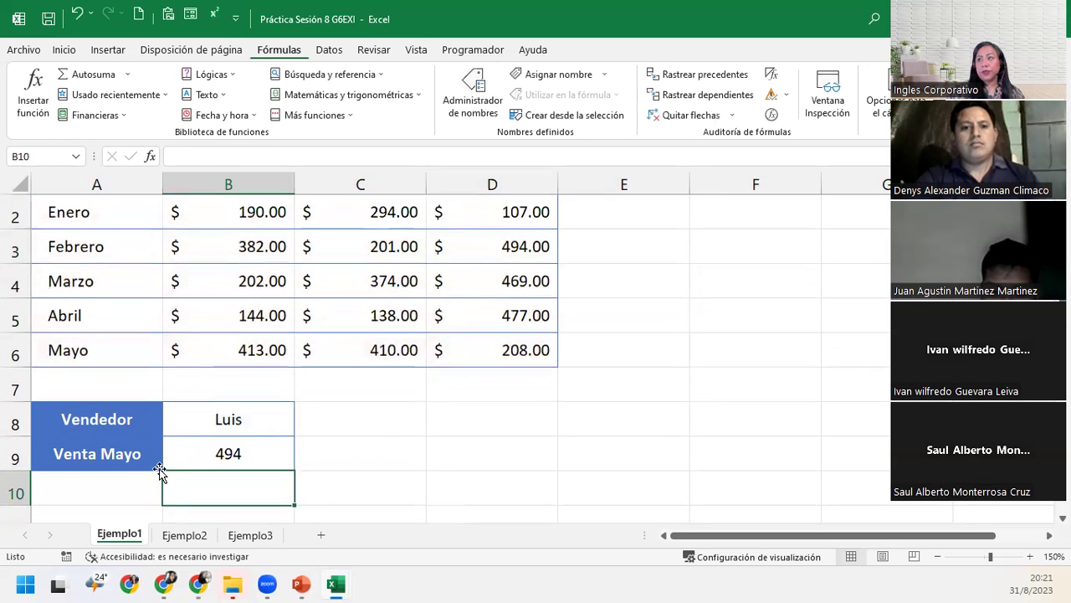
- Rename the A9 label from Venta Mayo to Venta Febrero
{"action": "double_click", "coordinate": [115, 452]}
{"action": "double_click", "coordinate": [120, 454]}
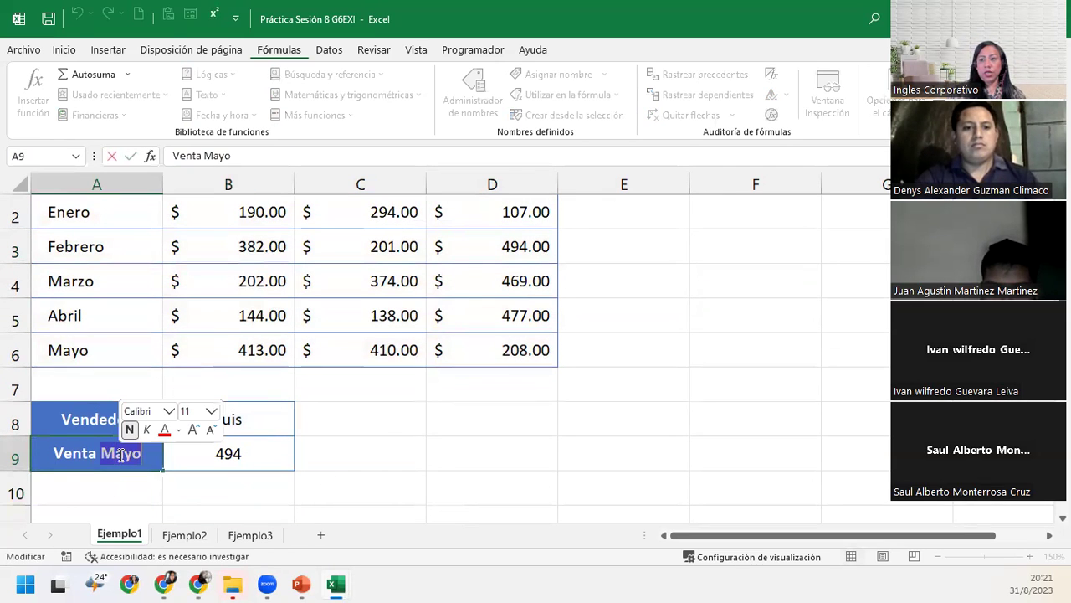
{"action": "type", "text": "Feb"}
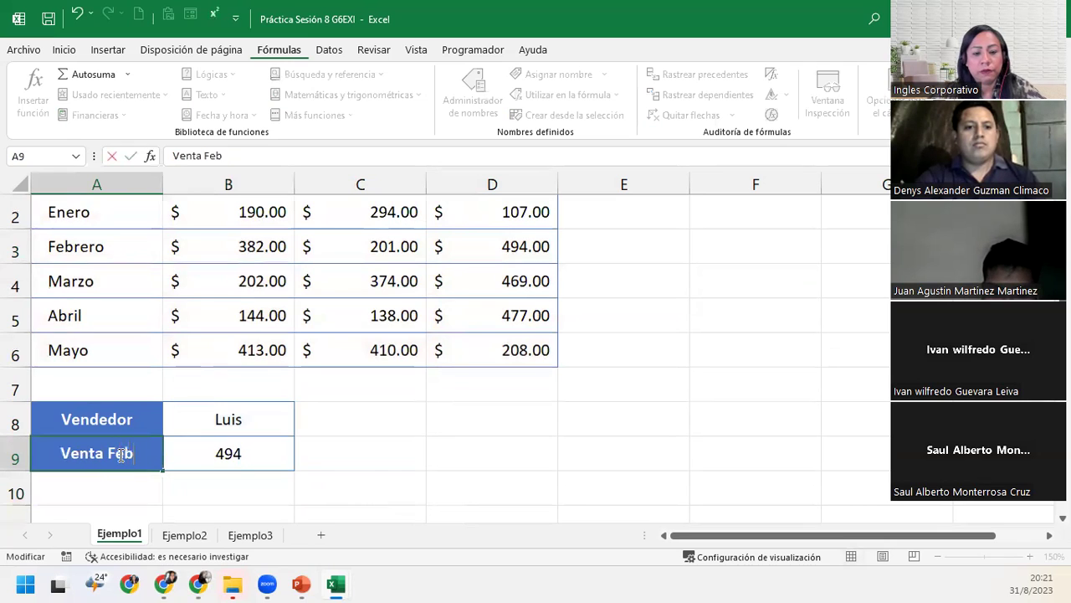
{"action": "type", "text": "rero"}
{"action": "key", "text": "Return"}
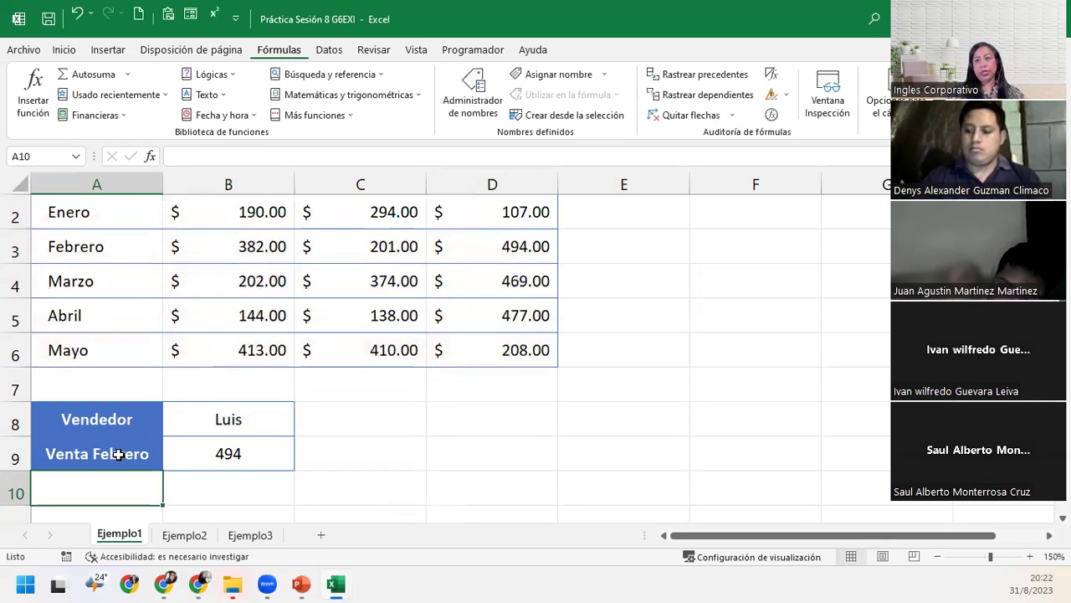
{"action": "left_click", "coordinate": [279, 453]}
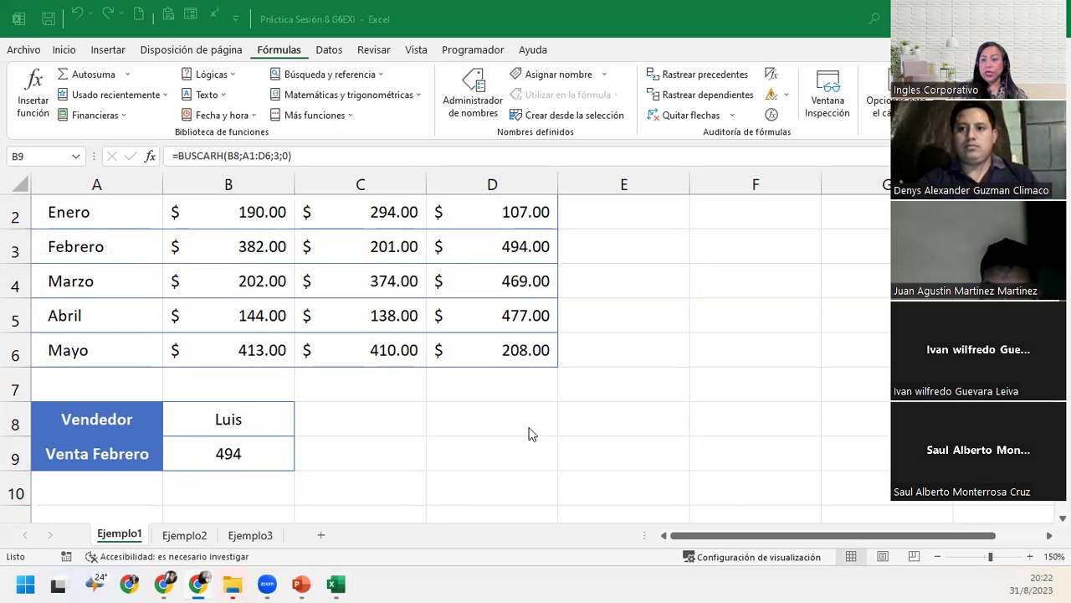
- Open Ejemplo2 and review the PUESTO, MEDALLA, PUNTOS cells and the TABLA DE PREMIACION rows
{"action": "left_click", "coordinate": [179, 537]}
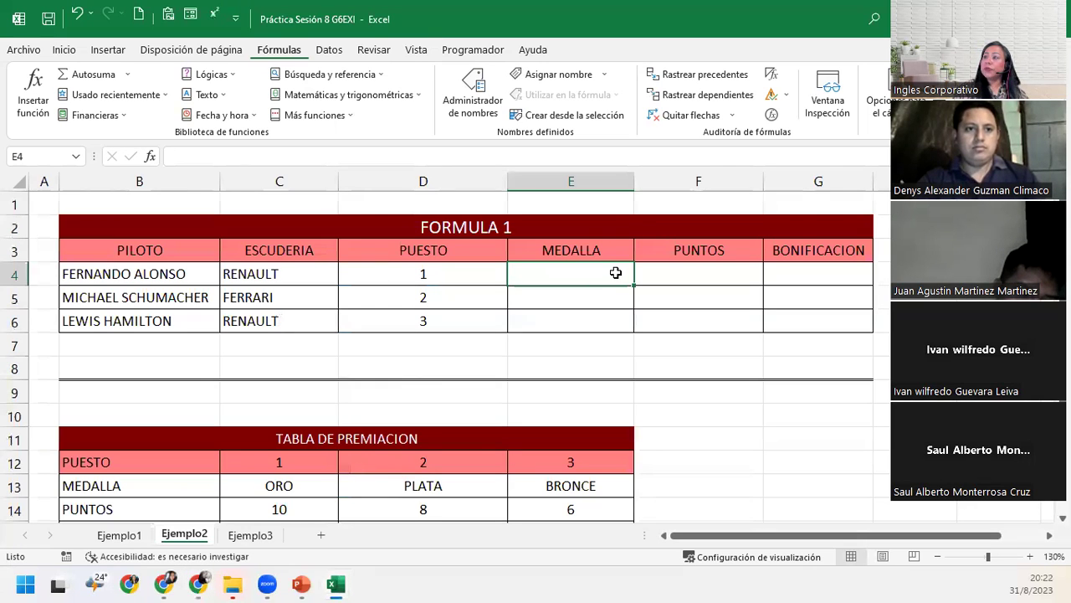
{"action": "left_click", "coordinate": [409, 274]}
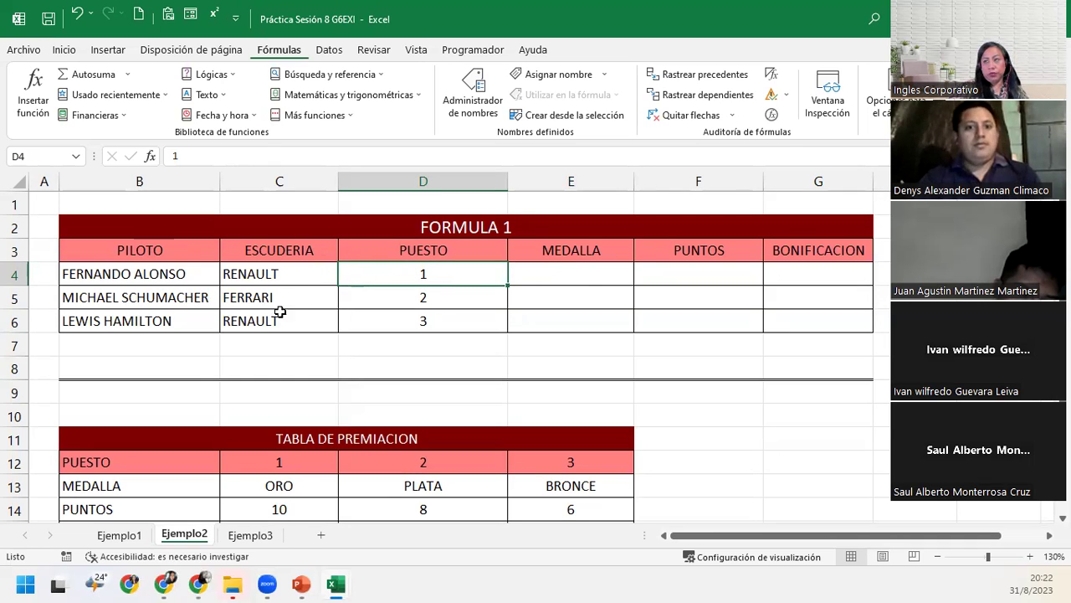
{"action": "left_click", "coordinate": [572, 266]}
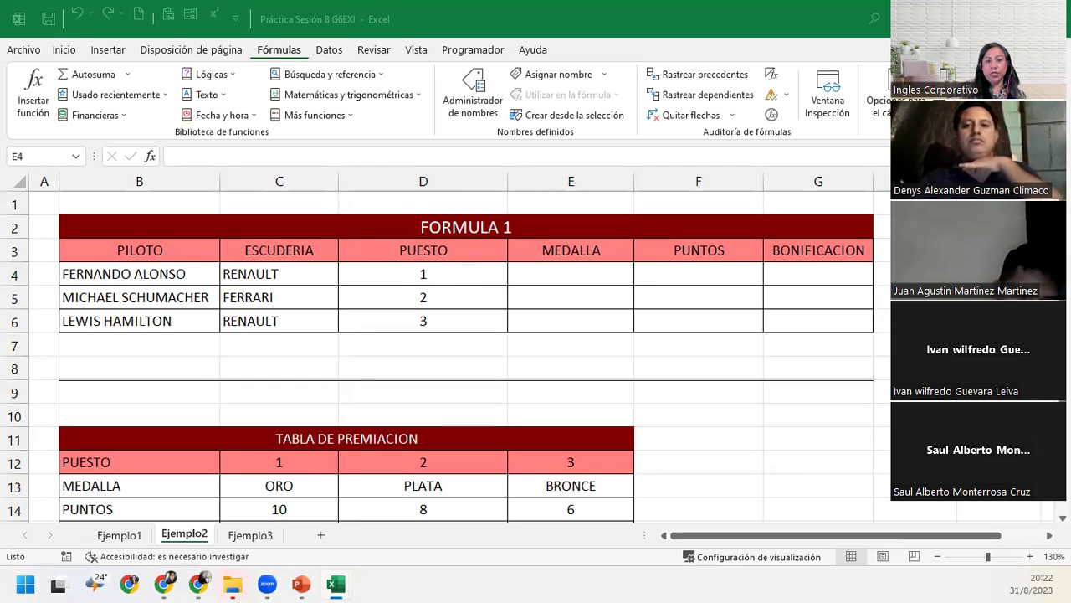
{"action": "left_click", "coordinate": [707, 268]}
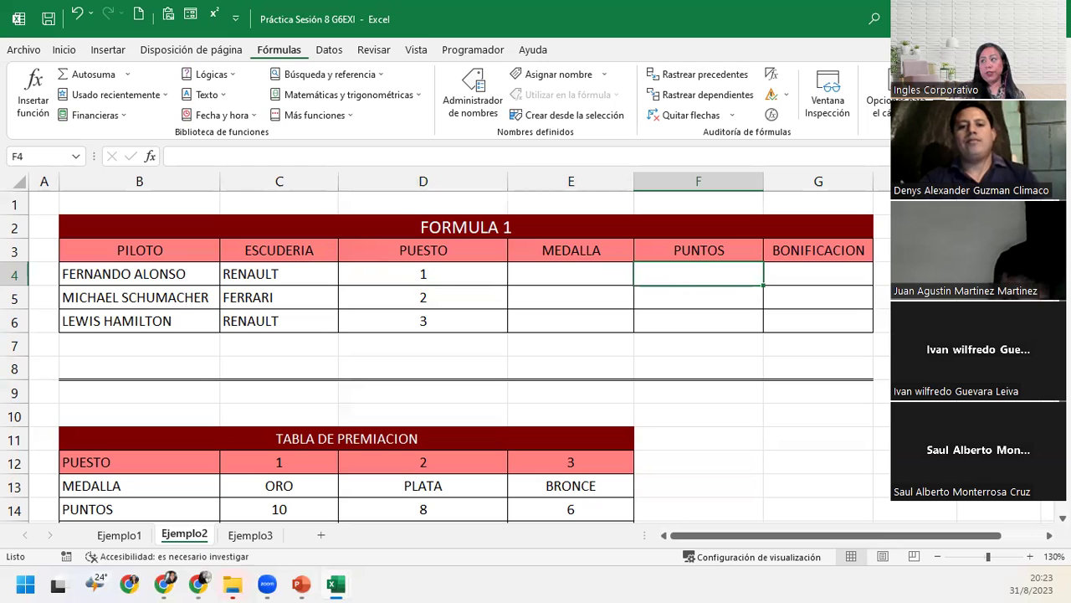
{"action": "left_click", "coordinate": [590, 279]}
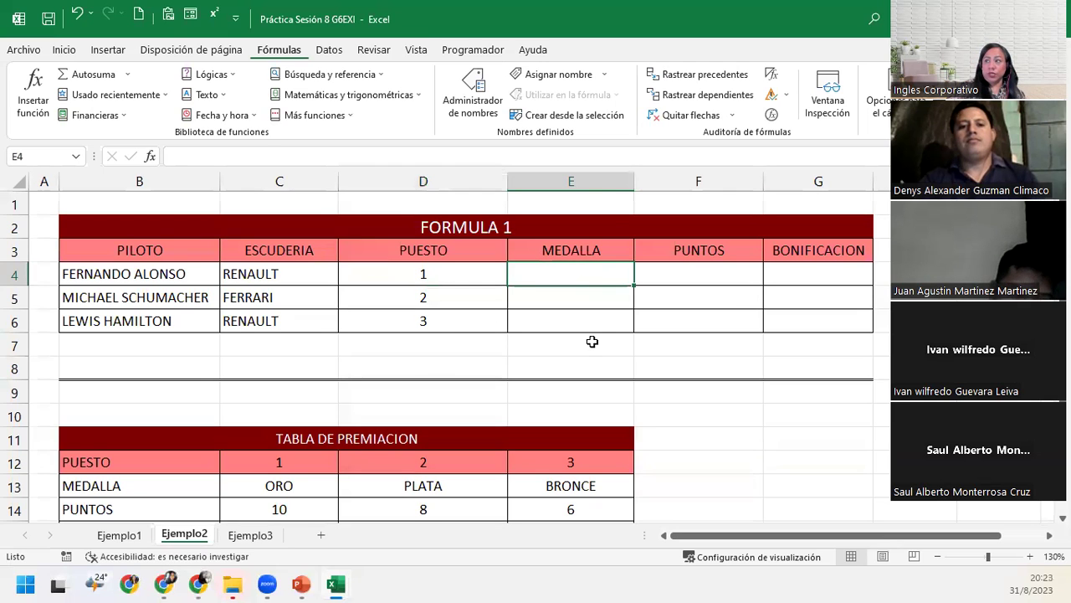
{"action": "left_click", "coordinate": [186, 274]}
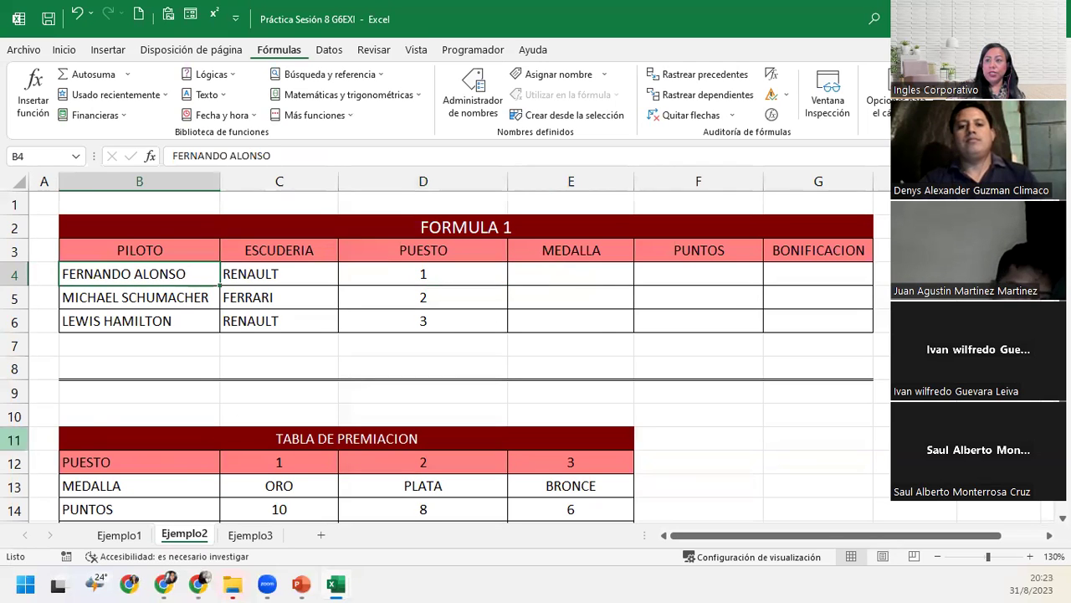
{"action": "left_click_drag", "start_coordinate": [153, 434], "coordinate": [402, 450]}
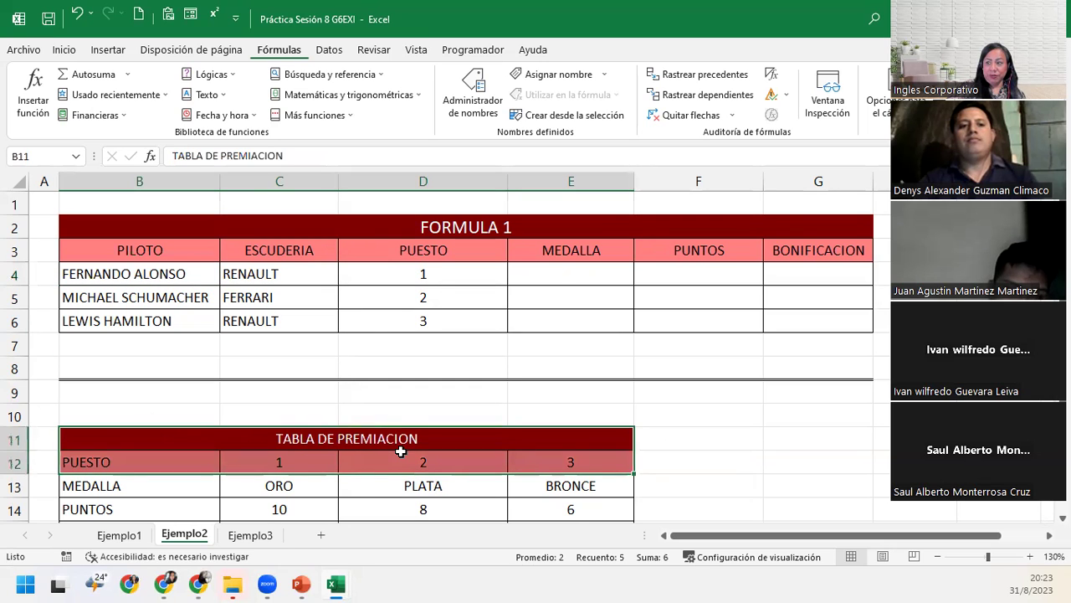
{"action": "left_click", "coordinate": [95, 461]}
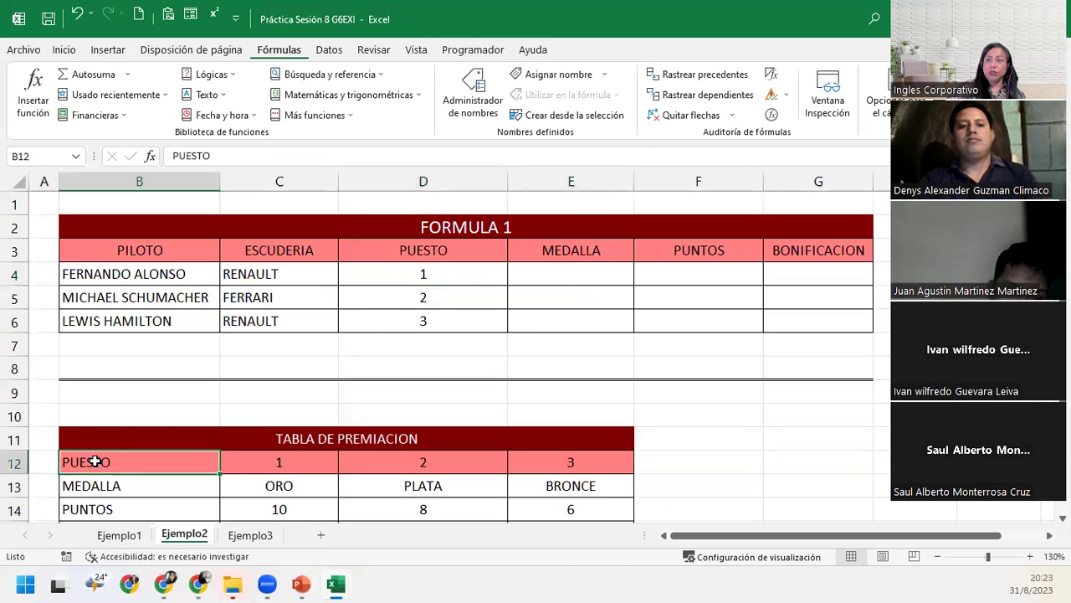
{"action": "left_click", "coordinate": [566, 278]}
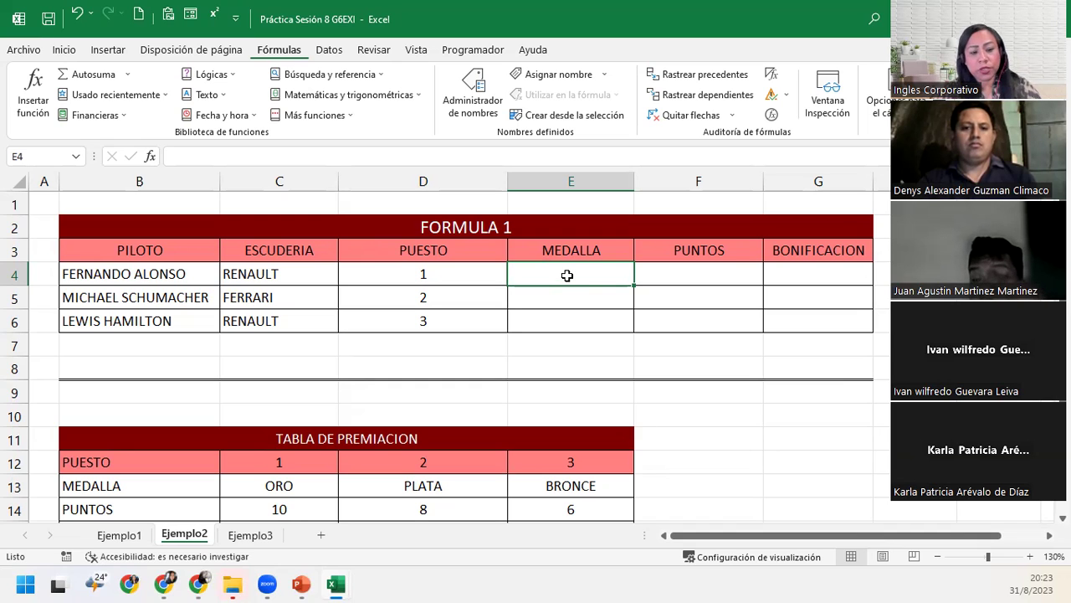
- In E4, start =BUSCARH(D4; and begin the lookup range at B12
{"action": "double_click", "coordinate": [569, 276]}
{"action": "type", "text": "="}
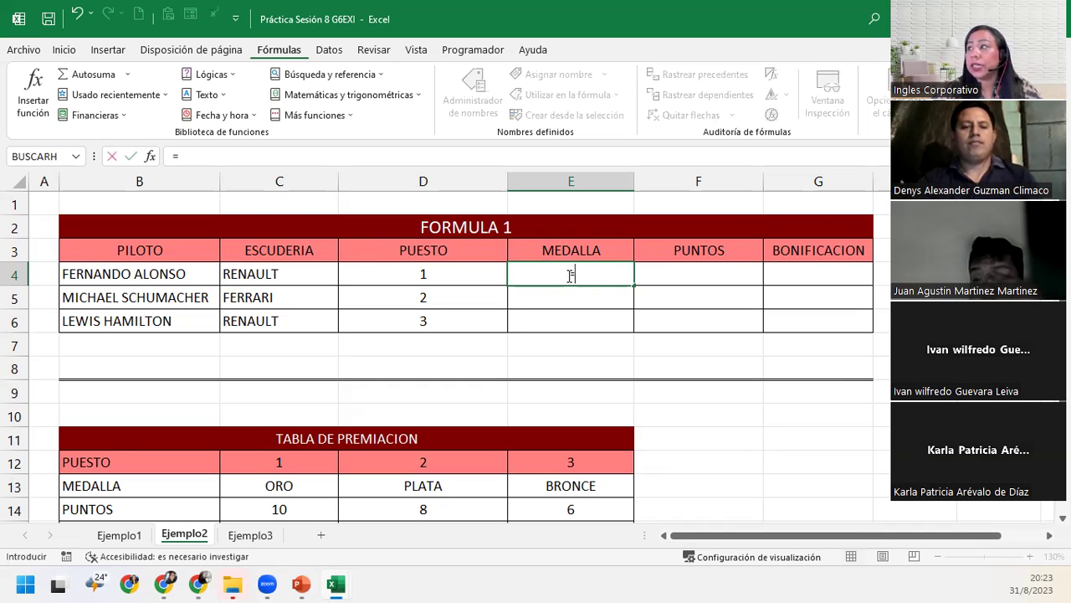
{"action": "type", "text": "busca"}
{"action": "key", "text": "Down"}
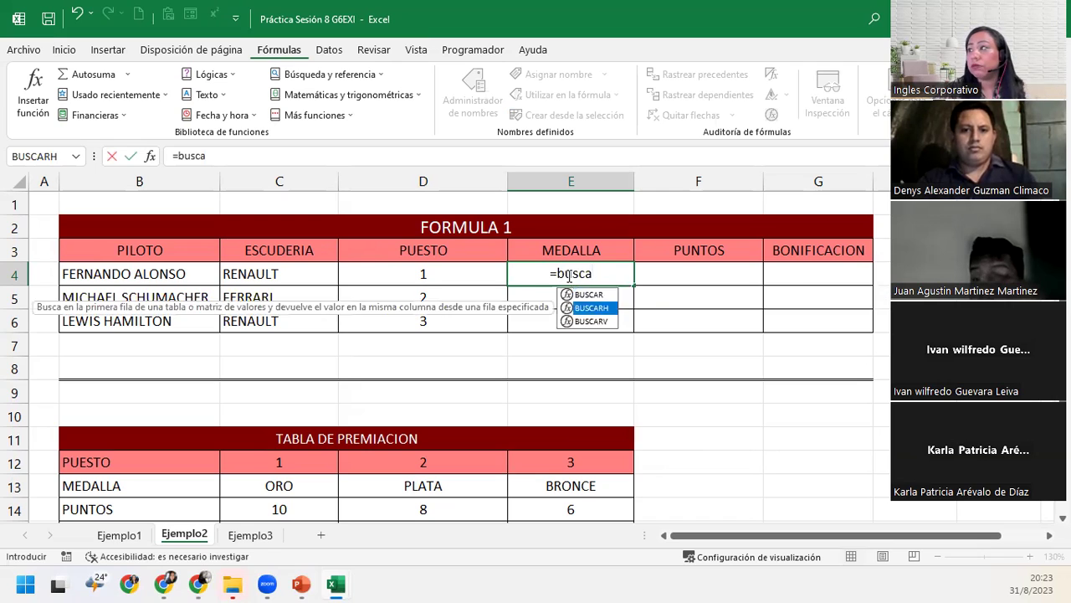
{"action": "key", "text": "Tab"}
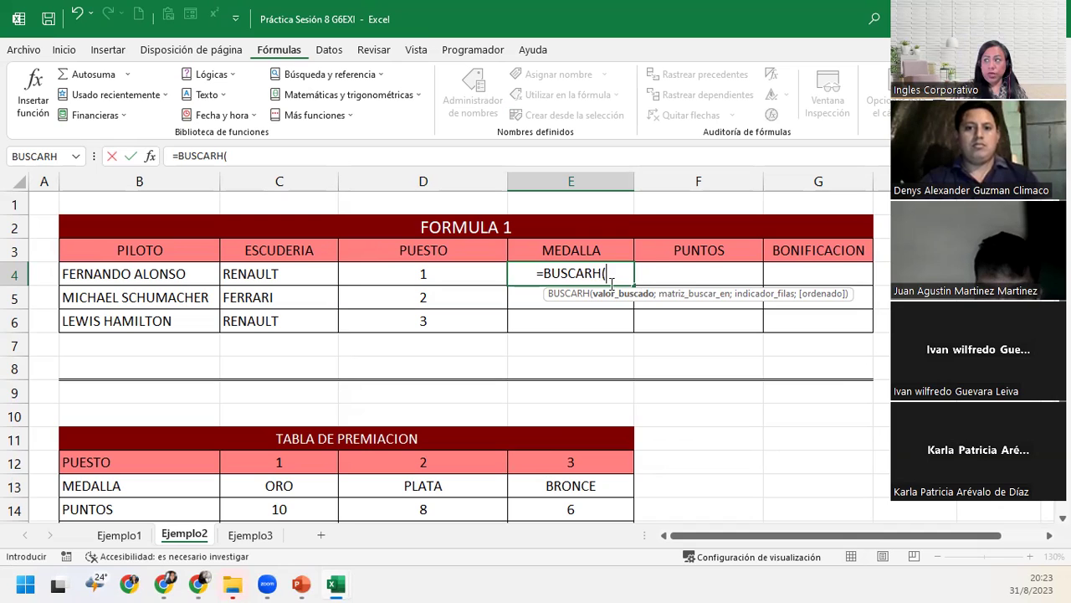
{"action": "left_click", "coordinate": [424, 272]}
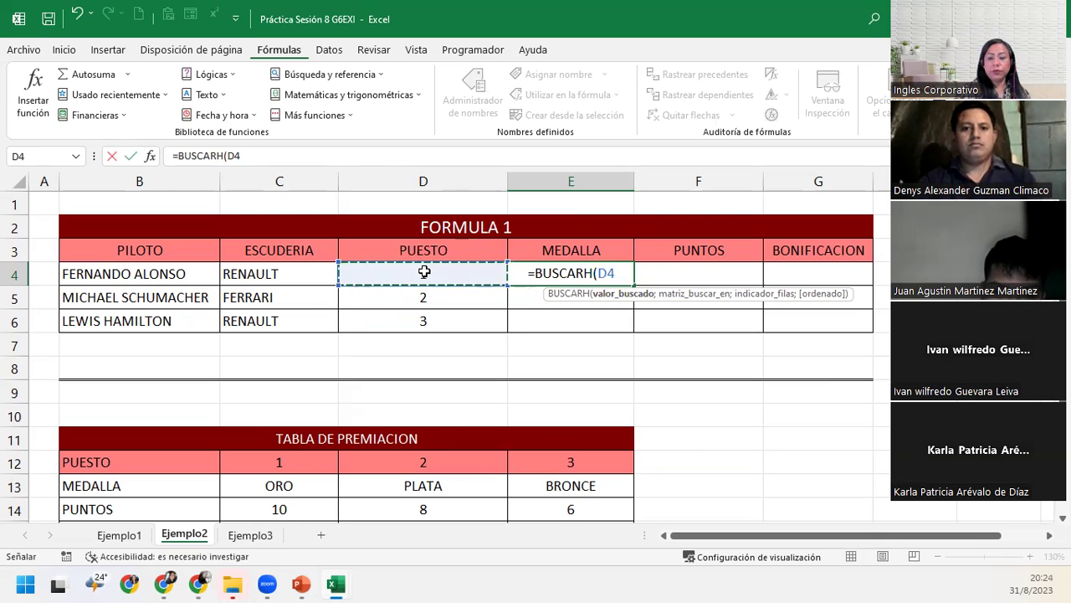
{"action": "type", "text": ";"}
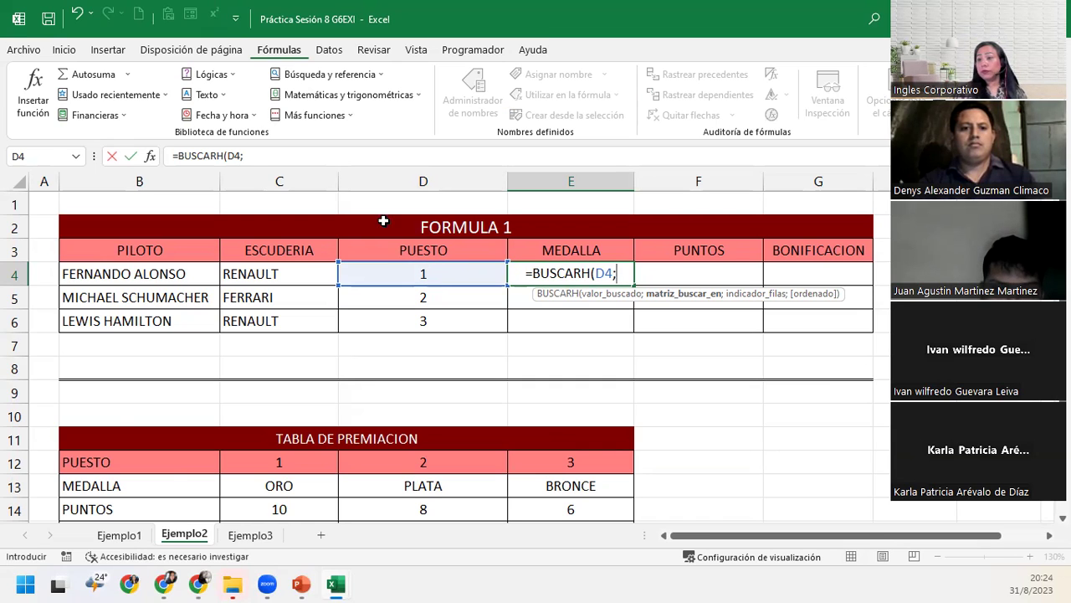
{"action": "left_click", "coordinate": [159, 467]}
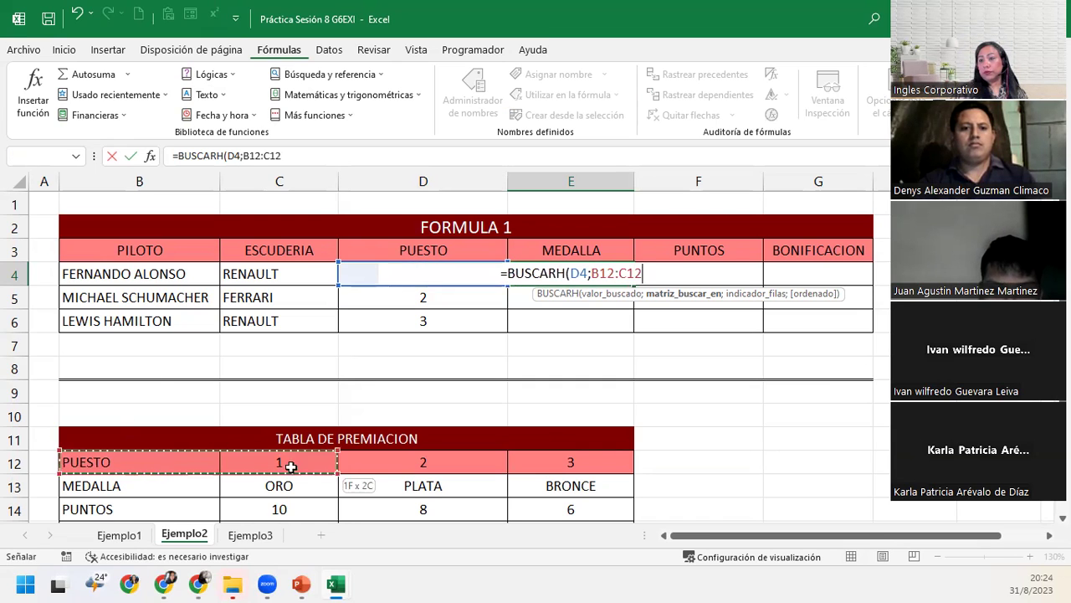
- Set the E4 lookup range to B12:E15 and add the next separator
{"action": "mouse_move", "coordinate": [159, 467]}
{"action": "left_mouse_down"}
{"action": "mouse_move", "coordinate": [565, 502]}
{"action": "mouse_move", "coordinate": [575, 528]}
{"action": "mouse_move", "coordinate": [567, 475]}
{"action": "left_mouse_up"}
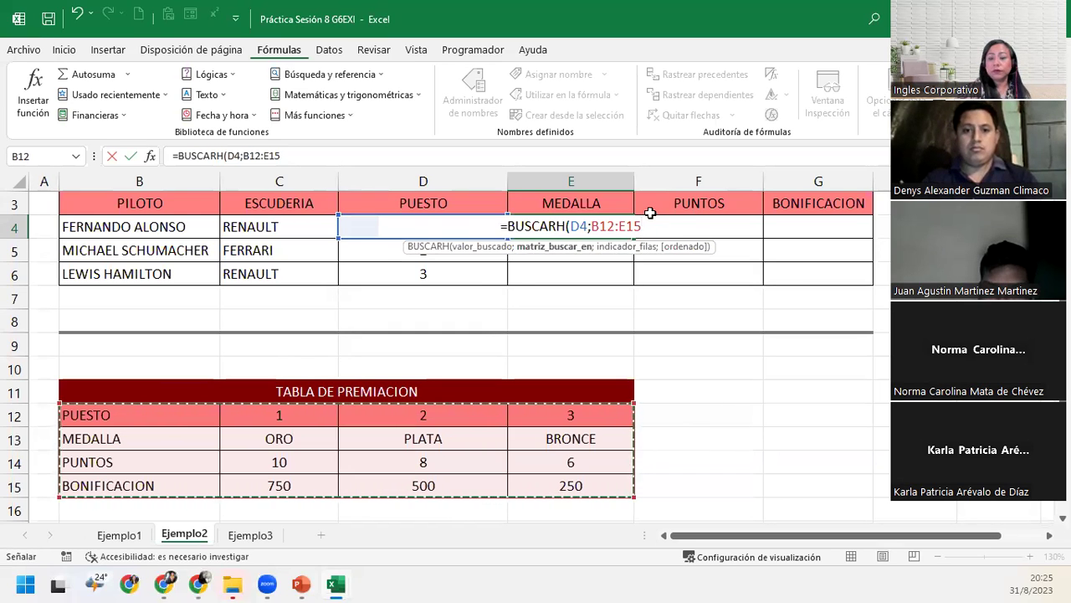
{"action": "type", "text": ";"}
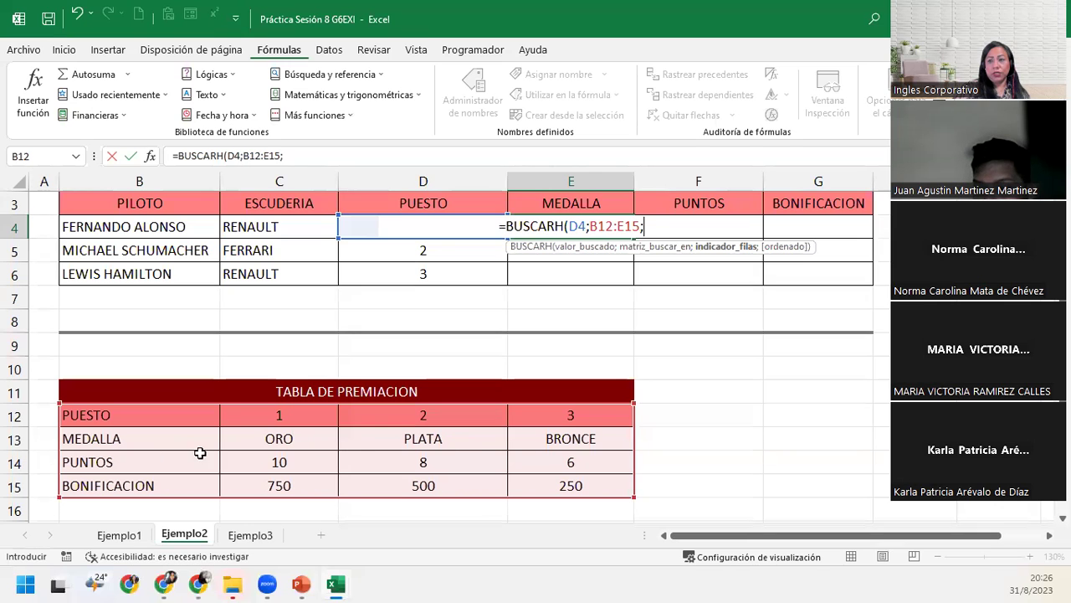
- Finish E4 as =BUSCARH(D4;B12:E15;2;0) so it shows ORO
{"action": "left_click", "coordinate": [669, 226]}
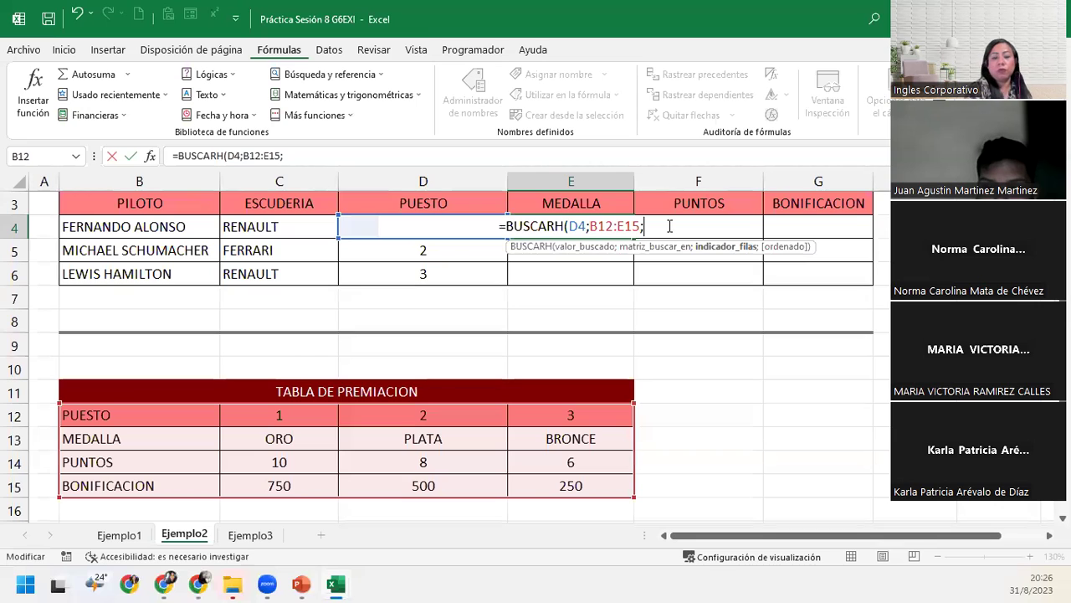
{"action": "type", "text": "2;"}
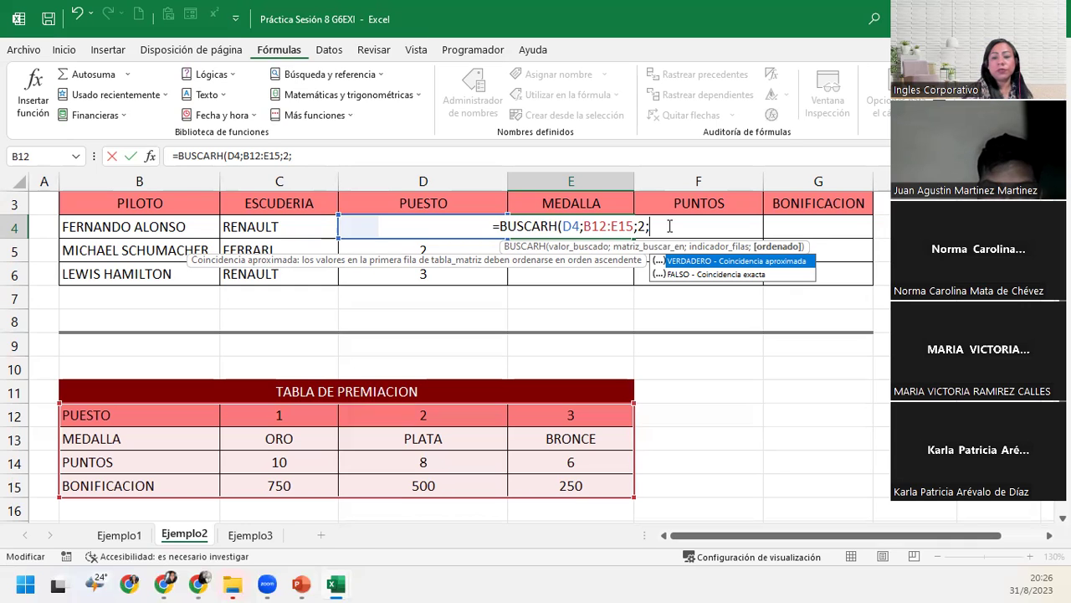
{"action": "type", "text": "0)"}
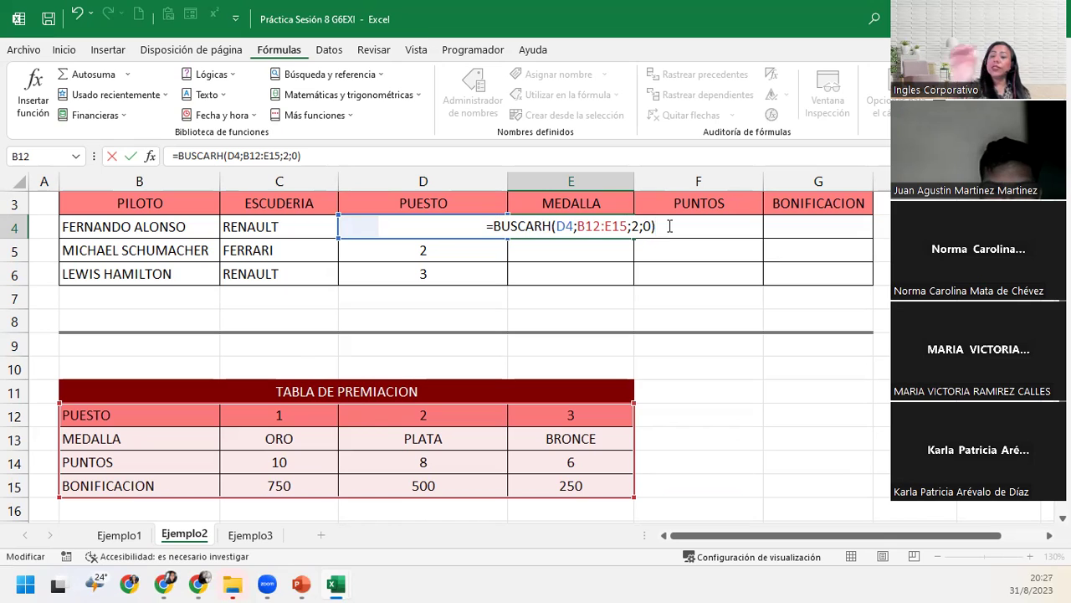
{"action": "key", "text": "Return"}
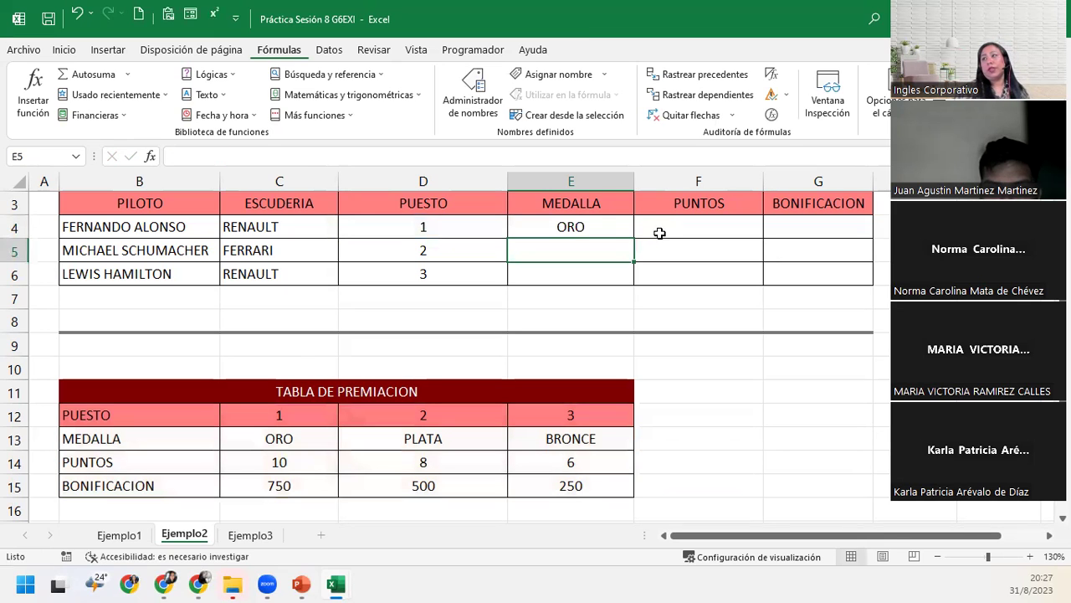
- Make E4's range absolute as $B$12:$E$15, commit it, and fill it down to E5:E6
{"action": "left_click", "coordinate": [599, 226]}
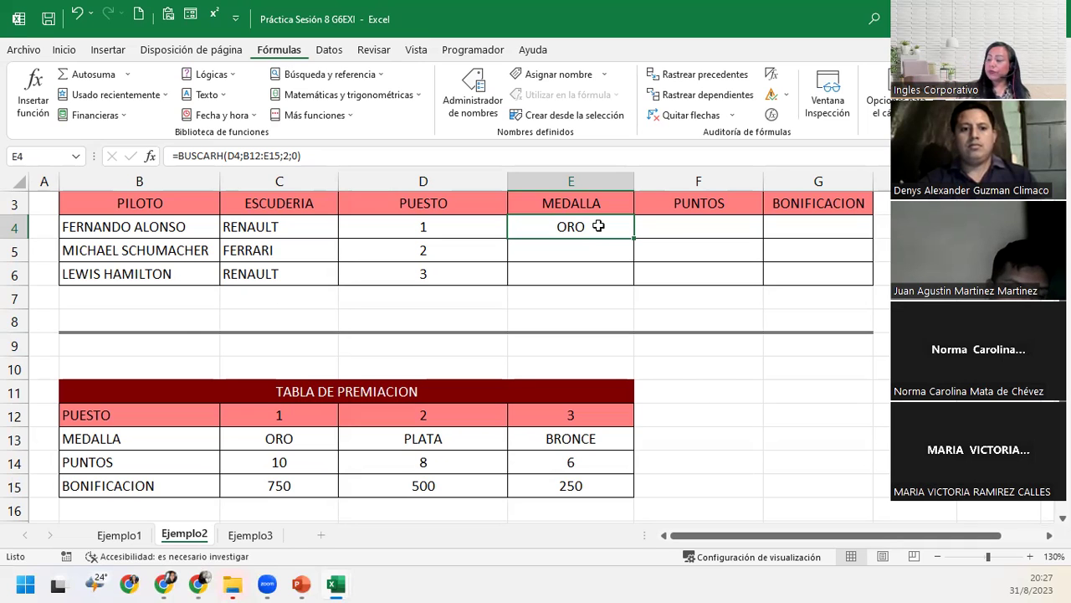
{"action": "double_click", "coordinate": [598, 226]}
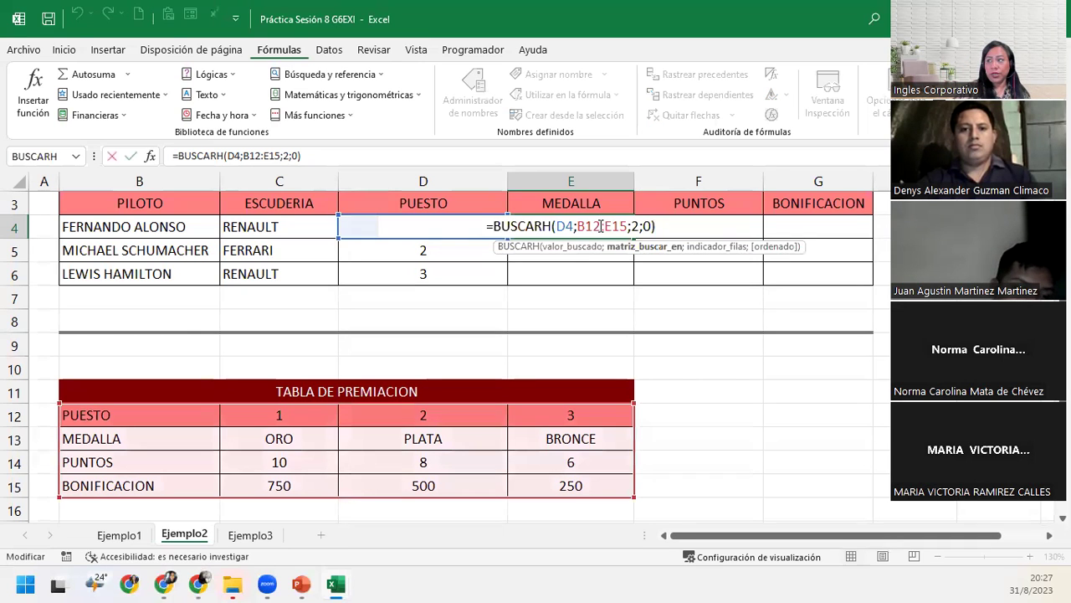
{"action": "left_click", "coordinate": [630, 247]}
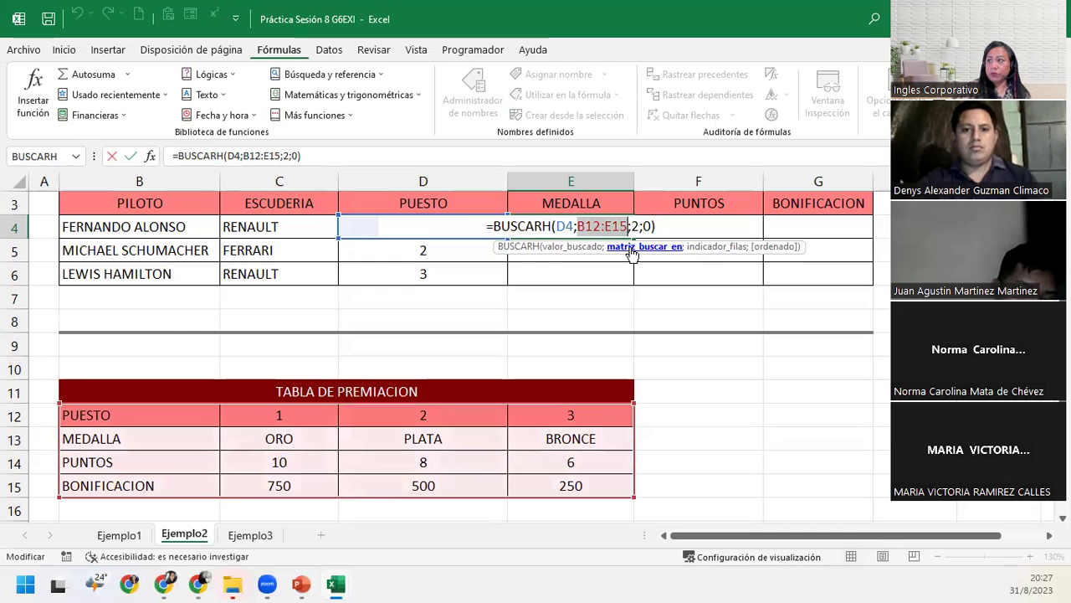
{"action": "key", "text": "F4"}
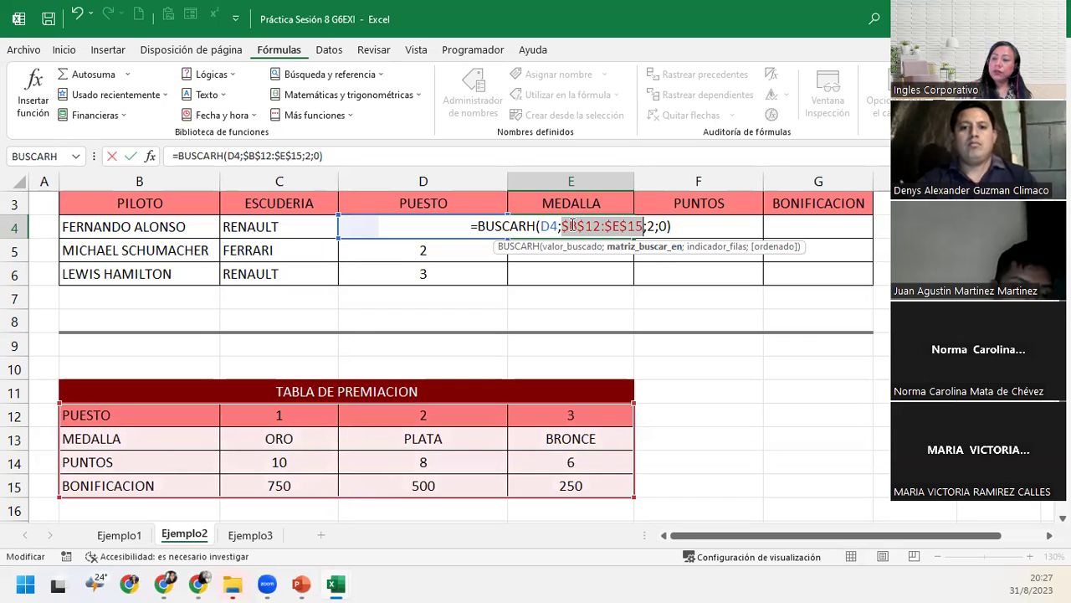
{"action": "key", "text": "ctrl+Return"}
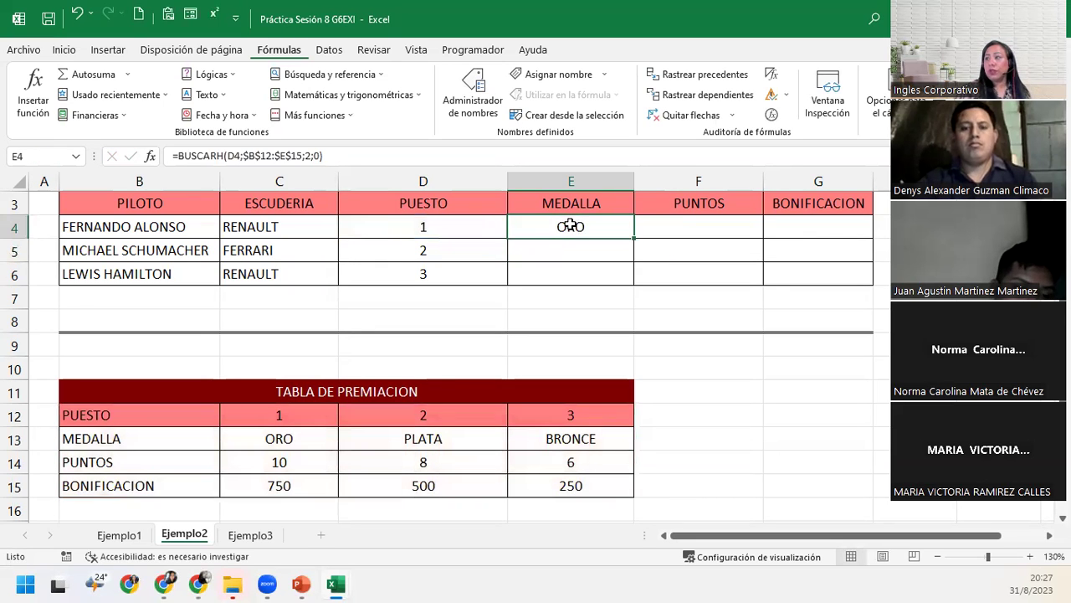
{"action": "double_click", "coordinate": [640, 238]}
- Select the first PUNTOS cell, F4
{"action": "left_click", "coordinate": [689, 220]}
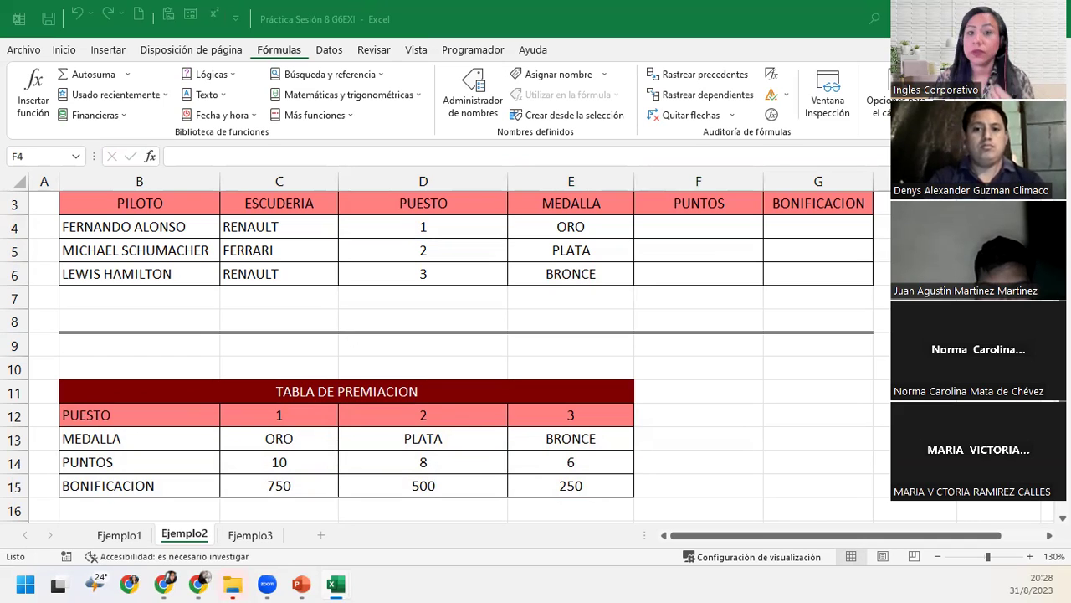
- In F4, enter =BUSCARH(E4; with the award table B12:E15 as the range
{"action": "left_click", "coordinate": [705, 237]}
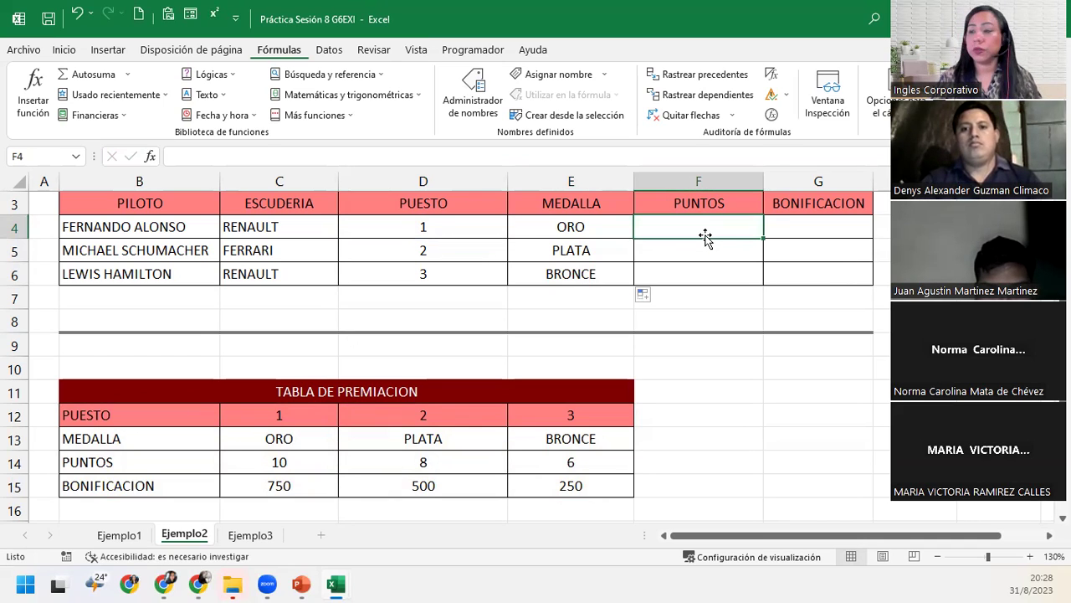
{"action": "type", "text": "="}
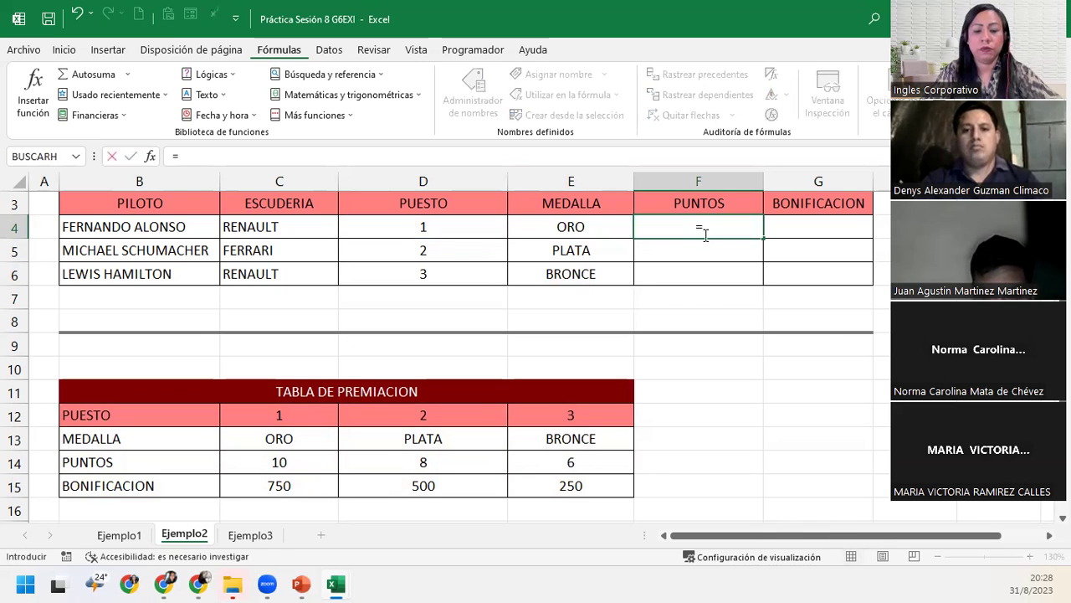
{"action": "type", "text": "busc"}
{"action": "key", "text": "Down"}
{"action": "key", "text": "Tab"}
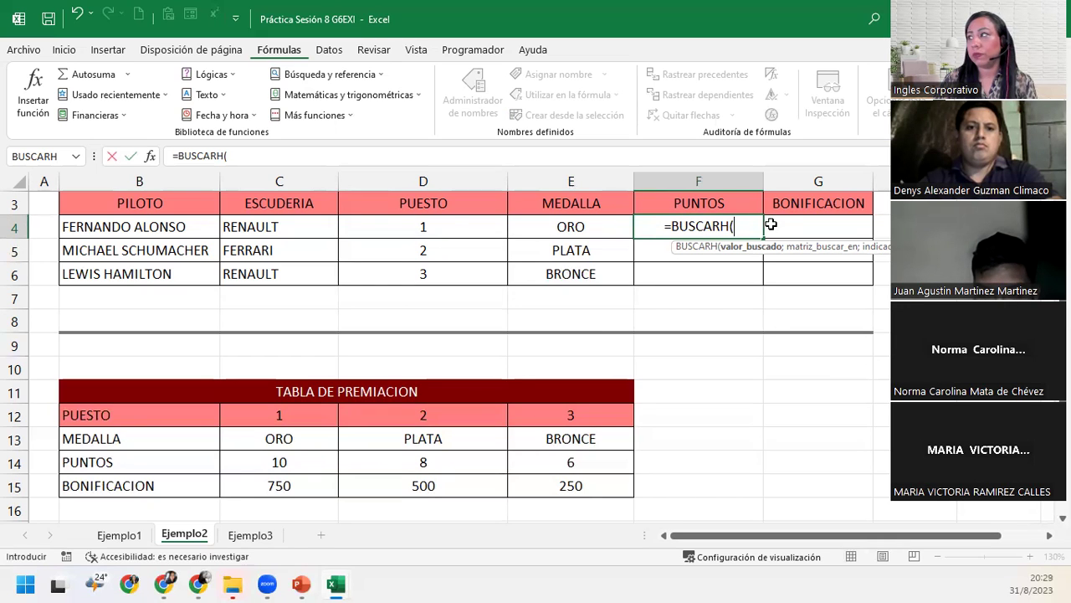
{"action": "left_click", "coordinate": [595, 226]}
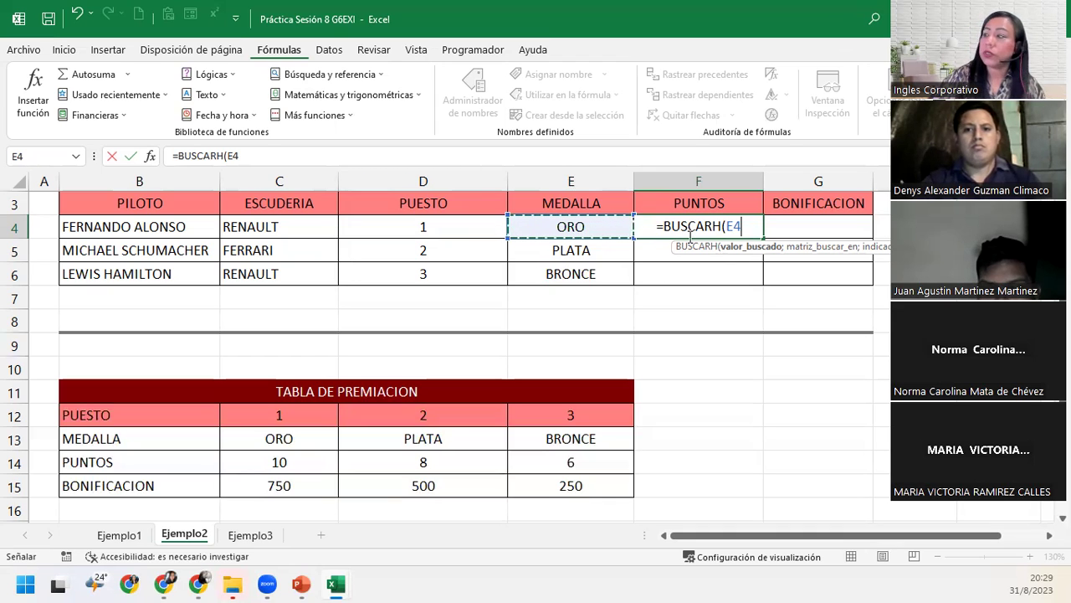
{"action": "type", "text": ";"}
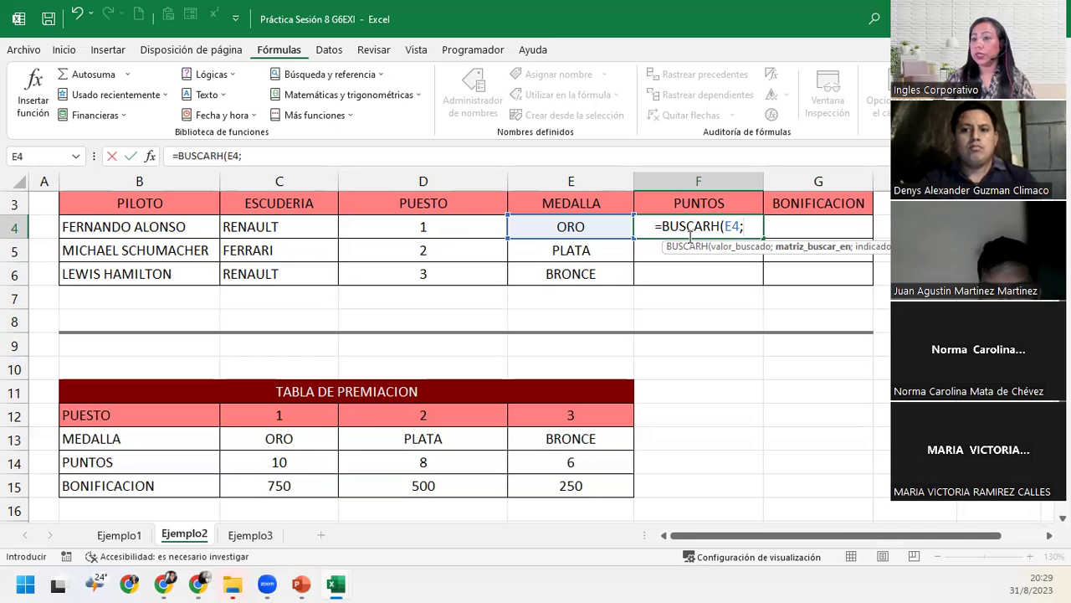
{"action": "left_click", "coordinate": [162, 418]}
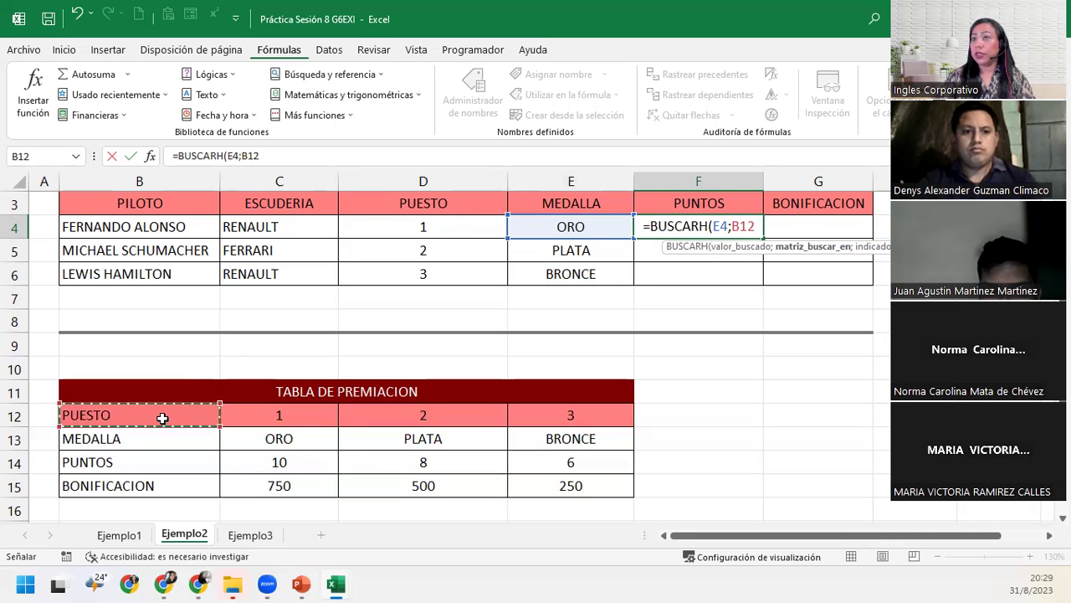
{"action": "left_click_drag", "start_coordinate": [209, 419], "coordinate": [555, 486]}
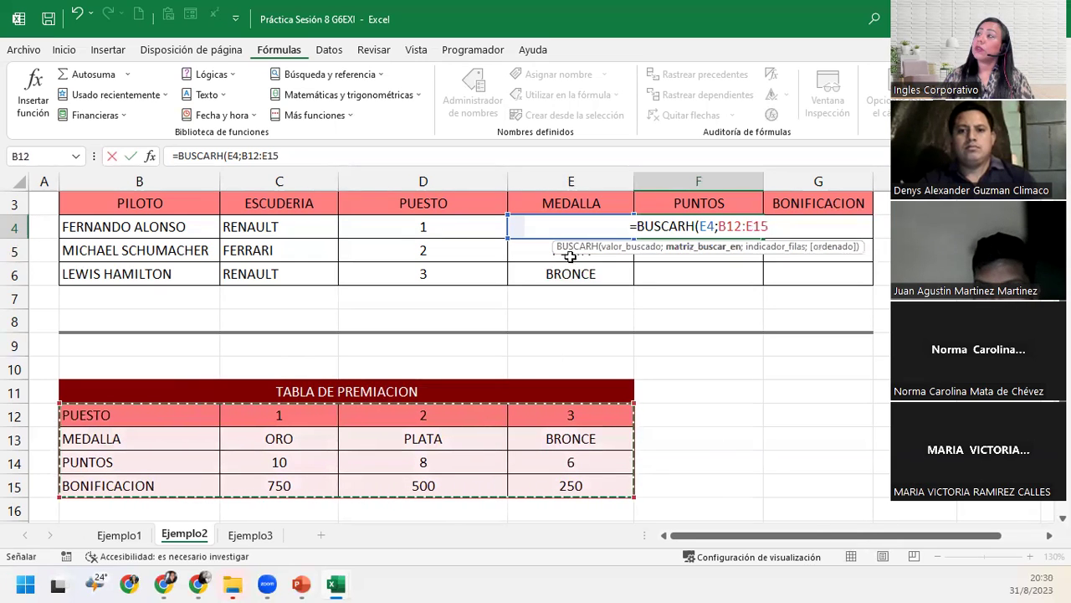
- Add row index 3 and exact match 0 to F4's formula
{"action": "type", "text": ";"}
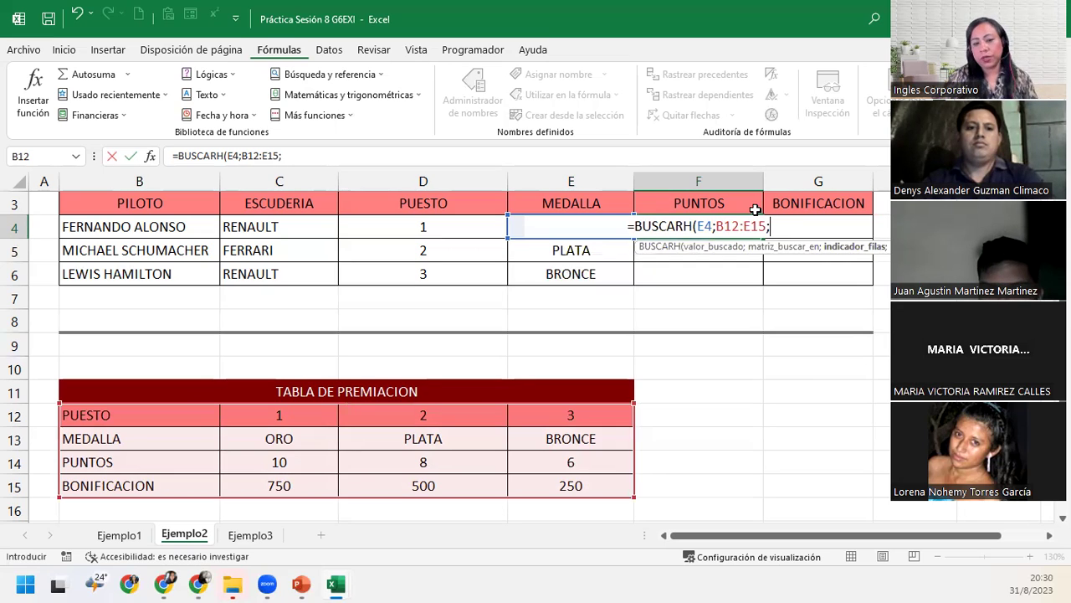
{"action": "type", "text": "3"}
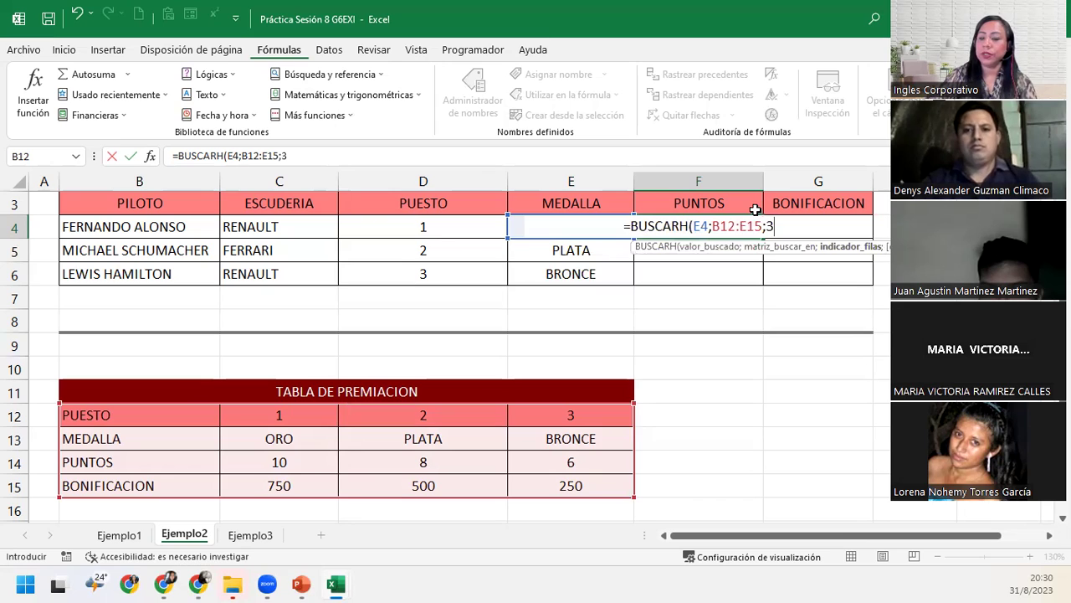
{"action": "type", "text": ";"}
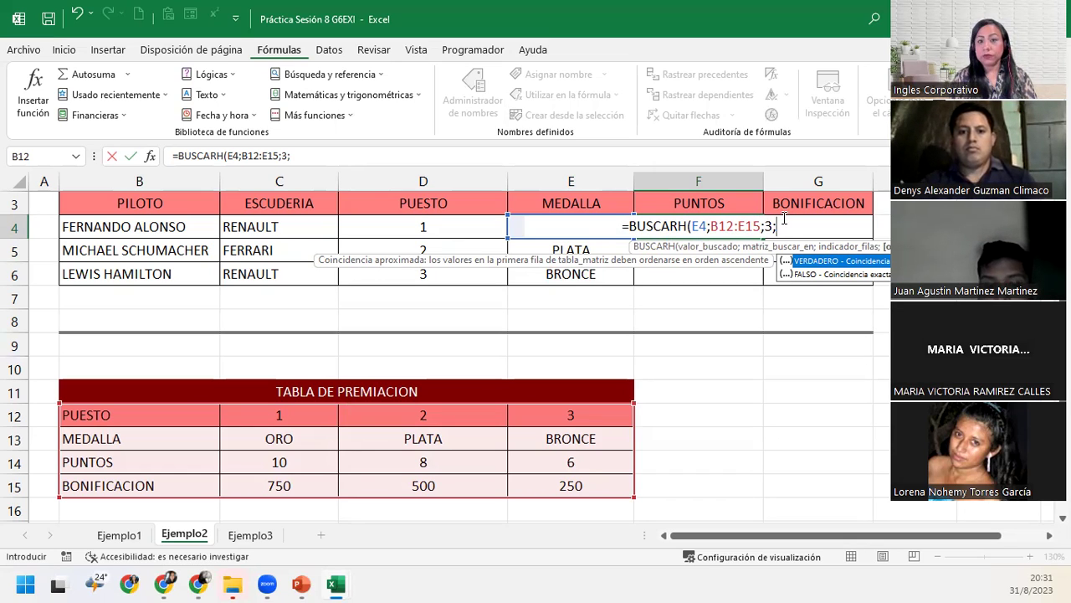
{"action": "type", "text": "0"}
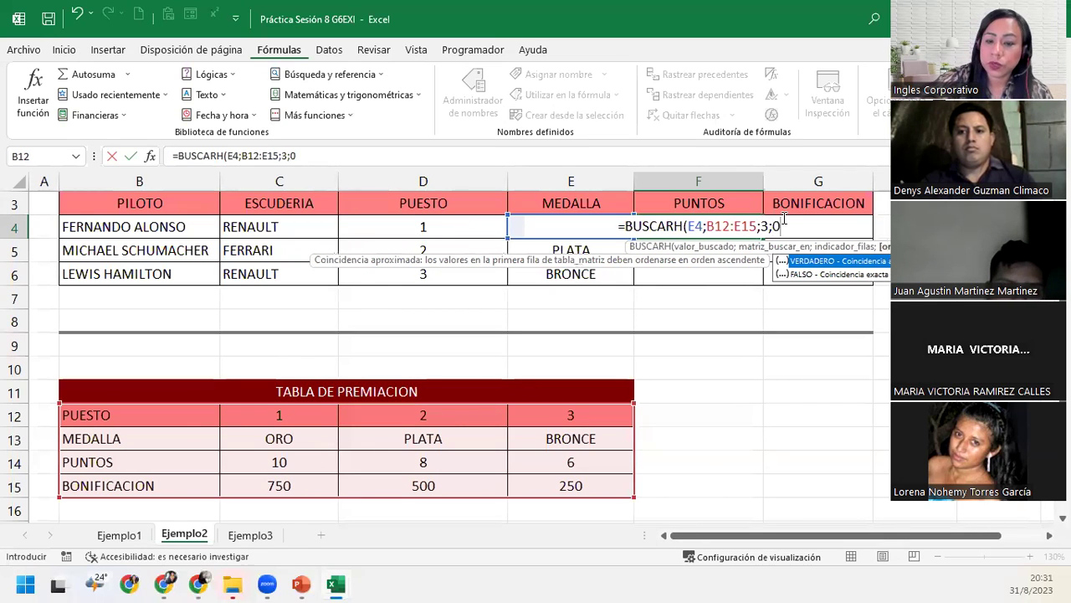
{"action": "type", "text": ")"}
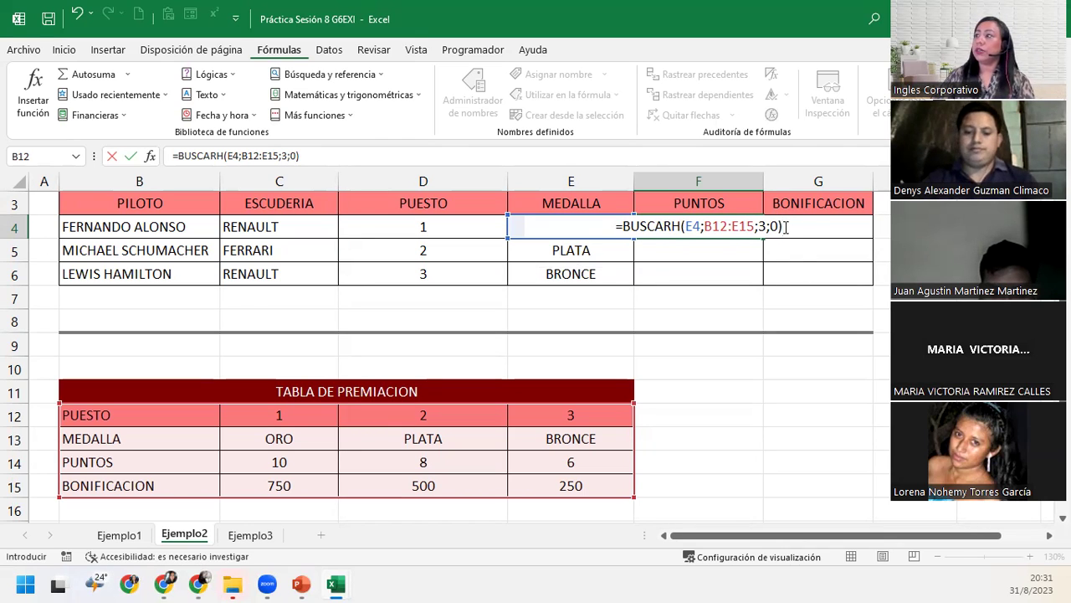
- Lock F4's range as $B$12:$E$15 and commit the formula, which shows #N/D
{"action": "left_click", "coordinate": [728, 226]}
{"action": "left_click", "coordinate": [746, 249]}
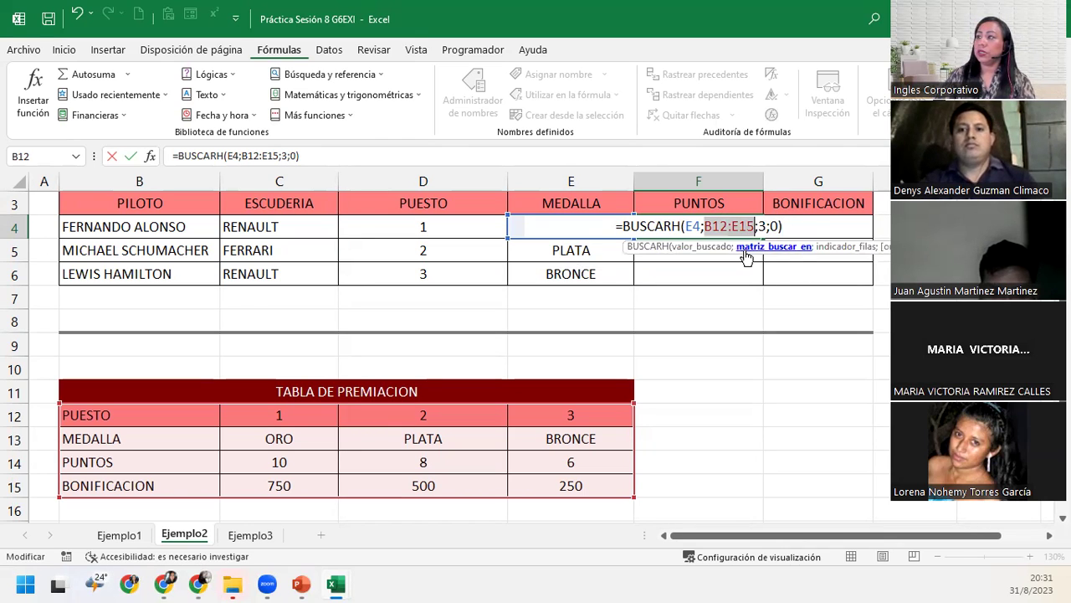
{"action": "key", "text": "F5"}
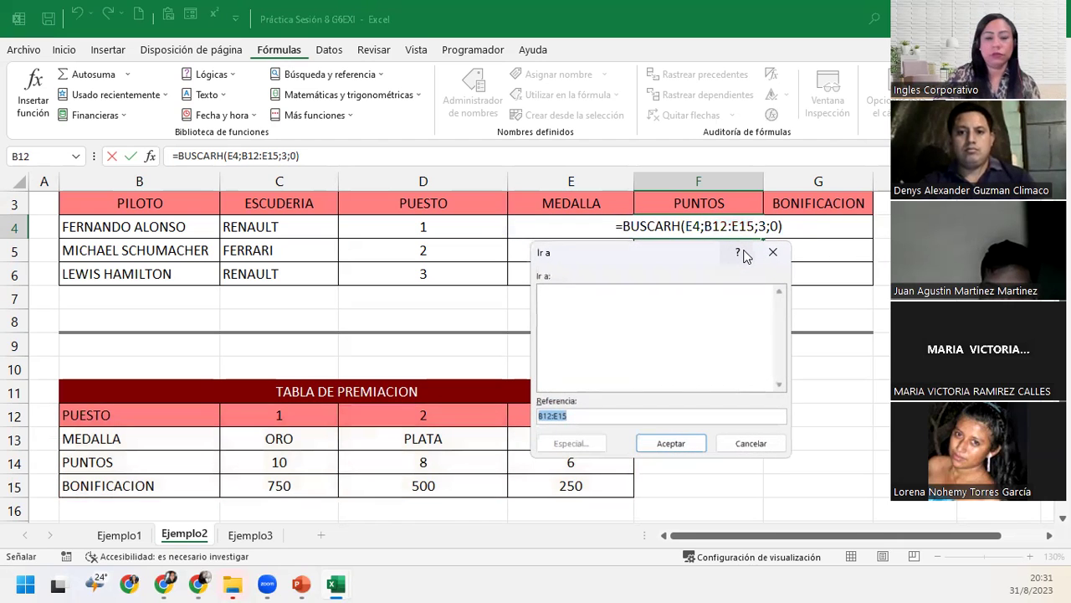
{"action": "key", "text": "Escape"}
{"action": "key", "text": "F4"}
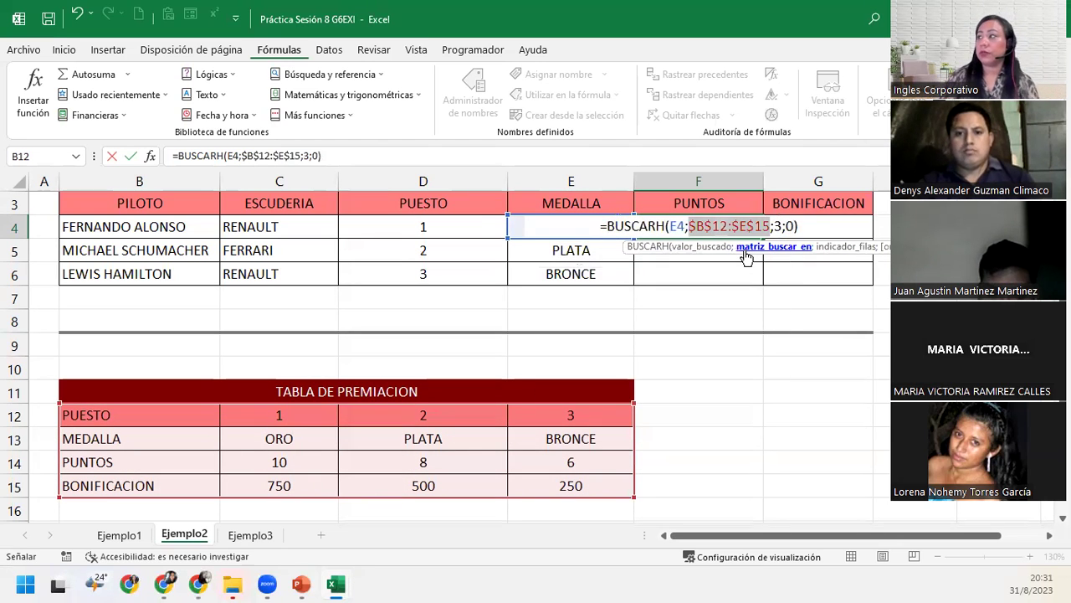
{"action": "key", "text": "Return"}
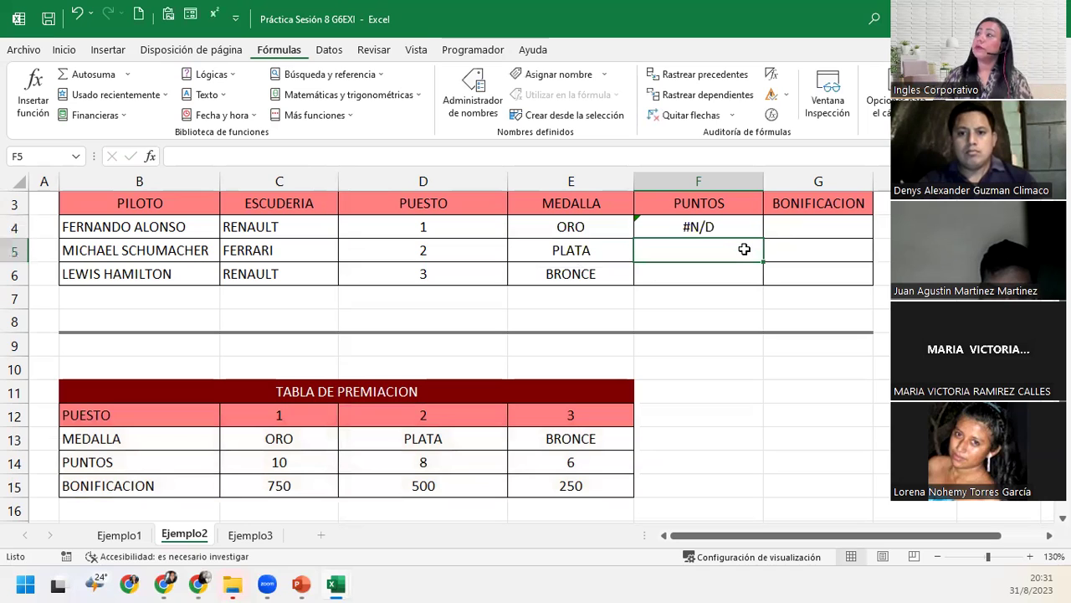
{"action": "left_click", "coordinate": [754, 229]}
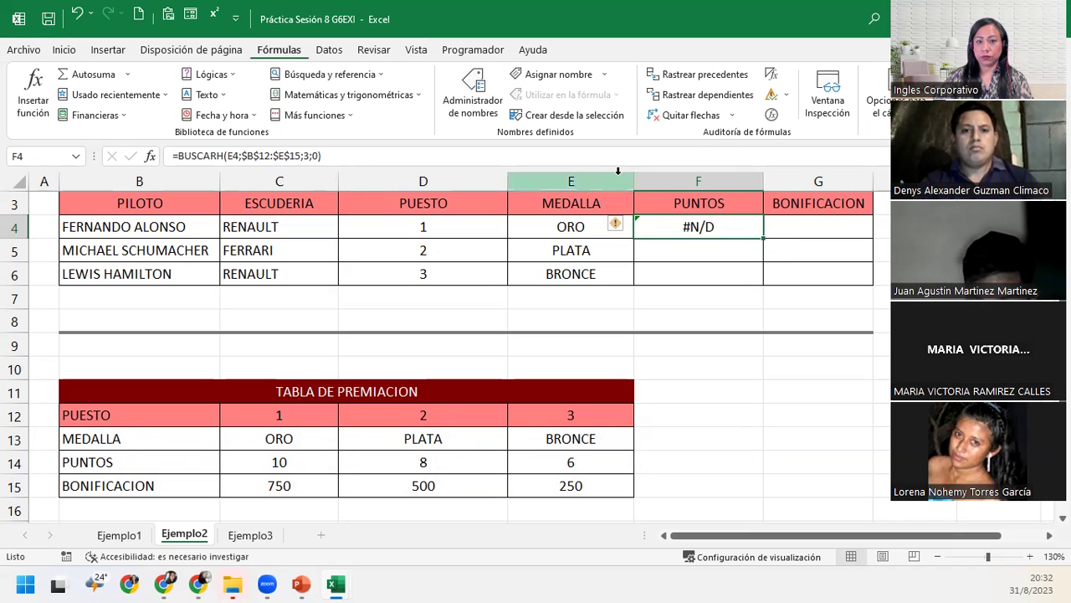
- Edit F4's BUSCARH formula, replacing its lookup range with a reselected award-table range, and confirm
{"action": "double_click", "coordinate": [727, 227]}
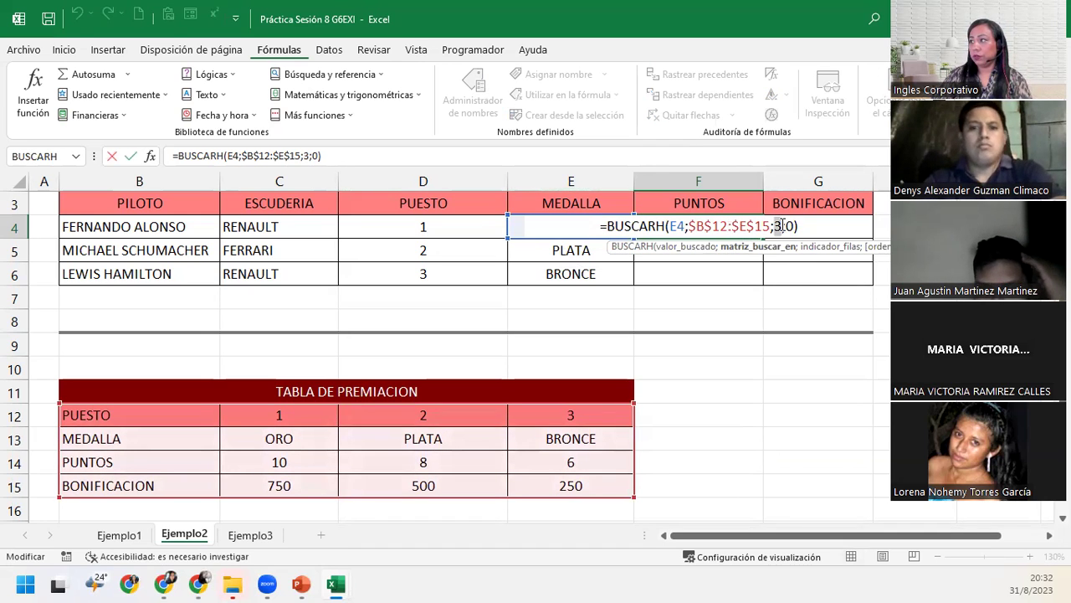
{"action": "left_click", "coordinate": [829, 246]}
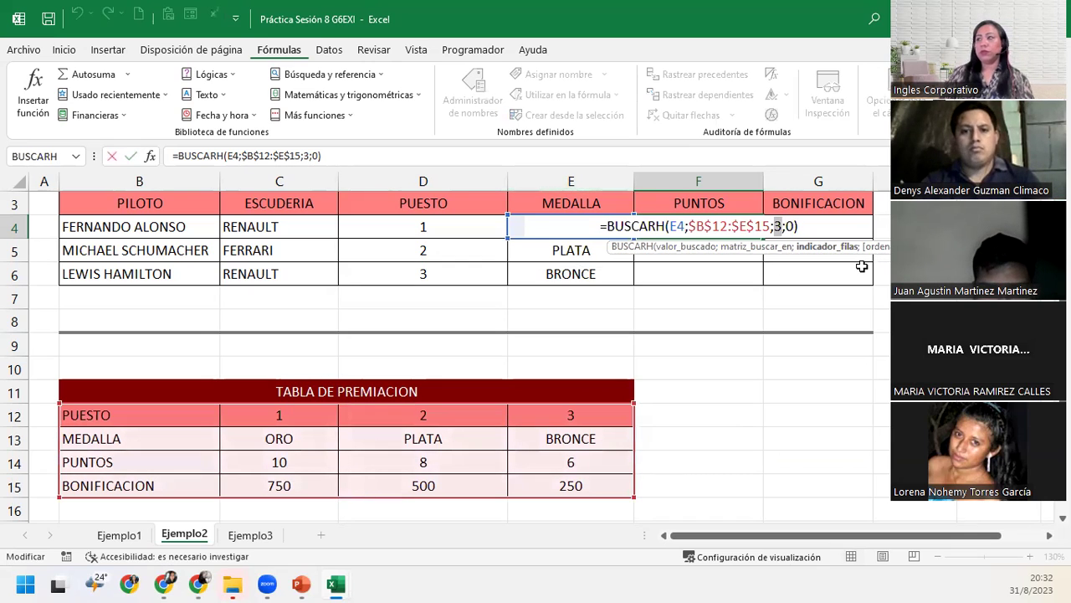
{"action": "double_click", "coordinate": [675, 226]}
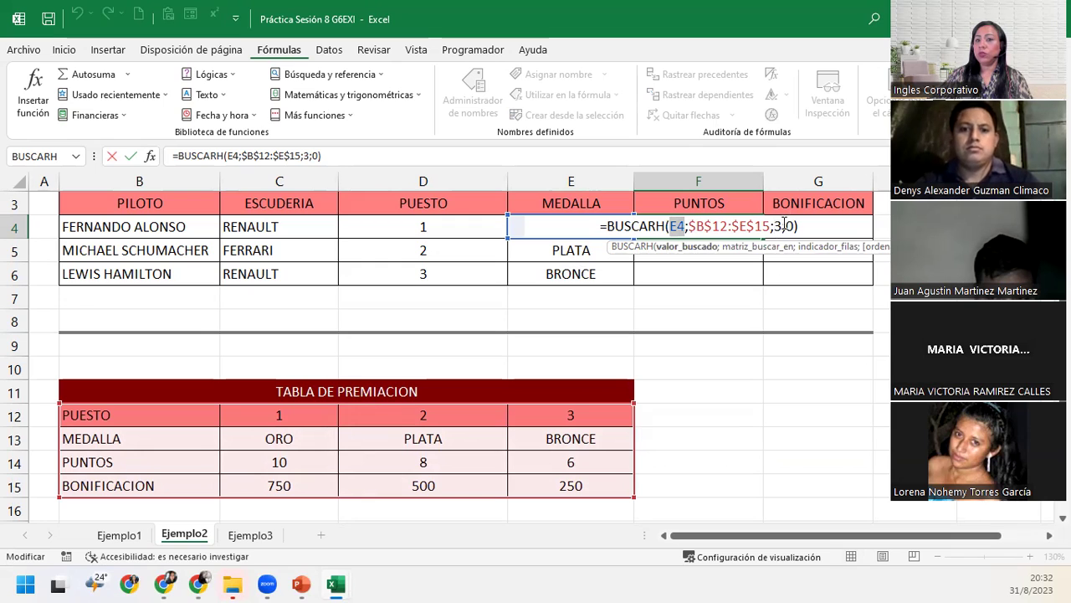
{"action": "left_click", "coordinate": [691, 226]}
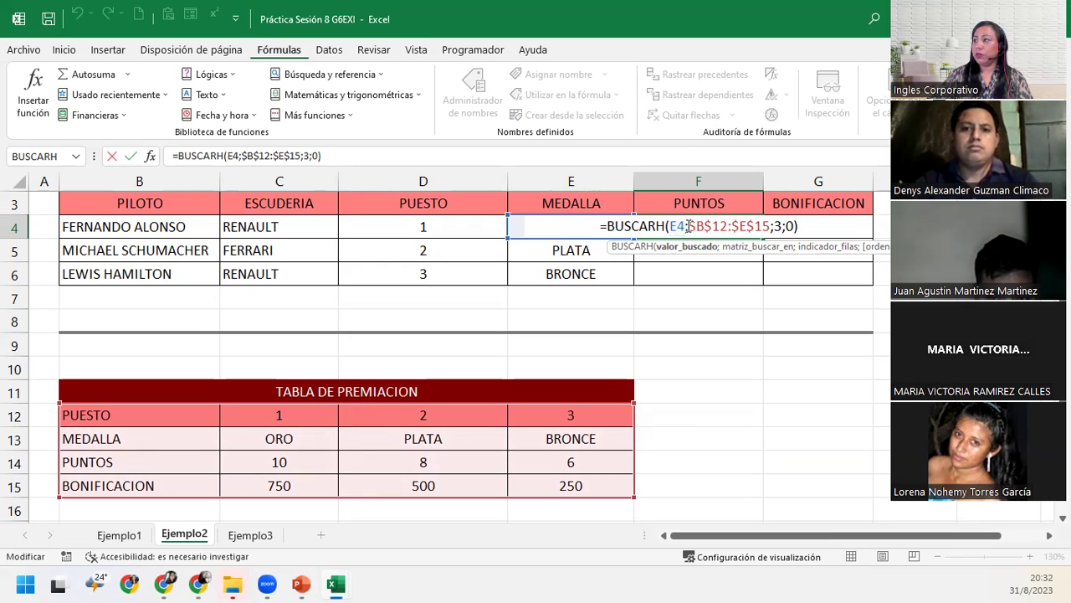
{"action": "left_click_drag", "start_coordinate": [688, 226], "coordinate": [769, 226]}
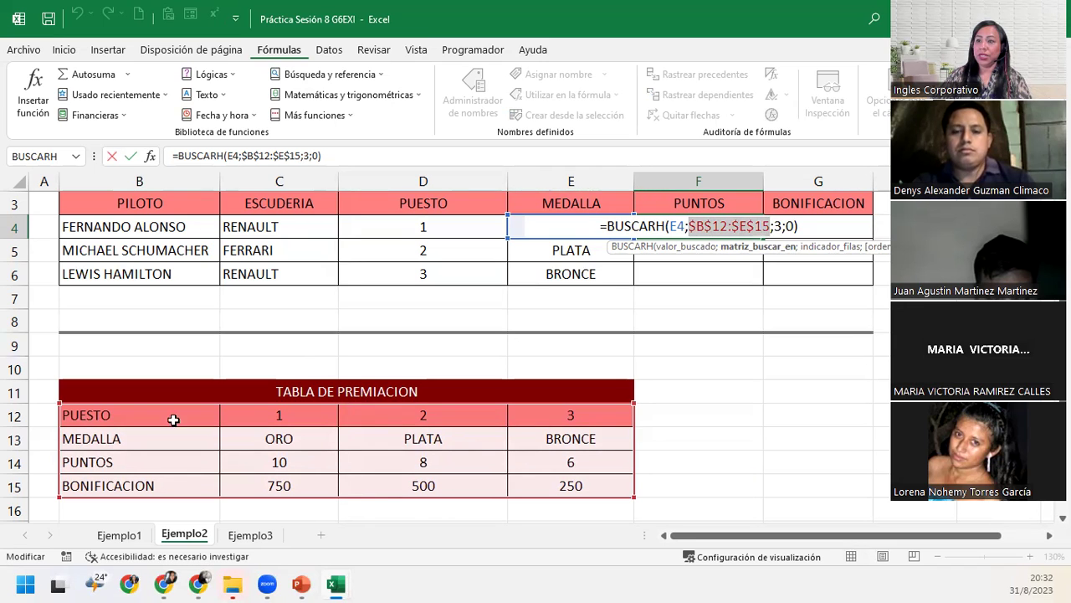
{"action": "left_click_drag", "start_coordinate": [117, 439], "coordinate": [549, 479]}
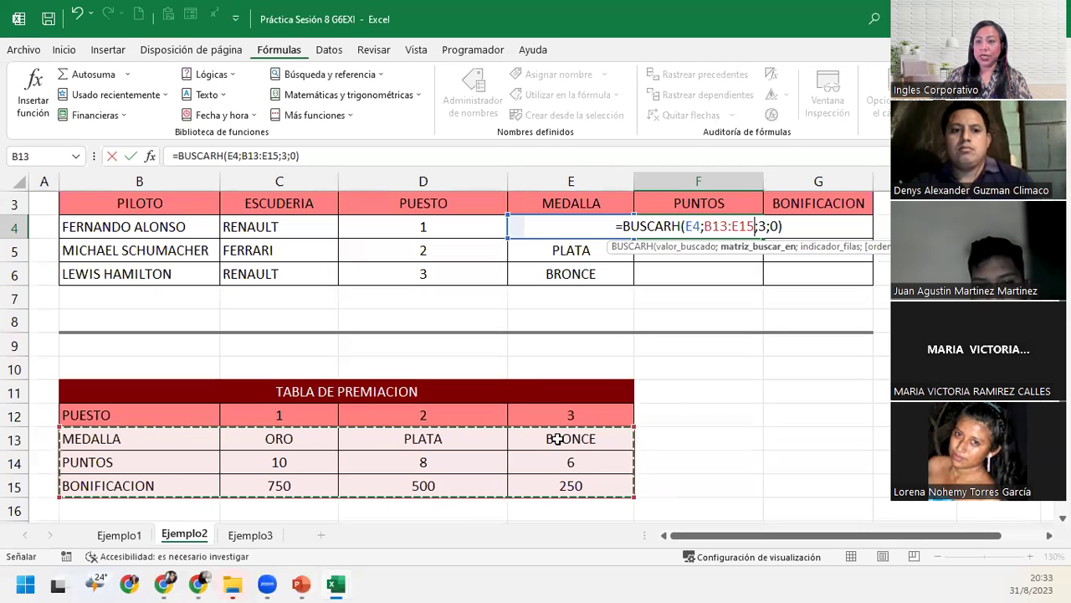
{"action": "key", "text": "Return"}
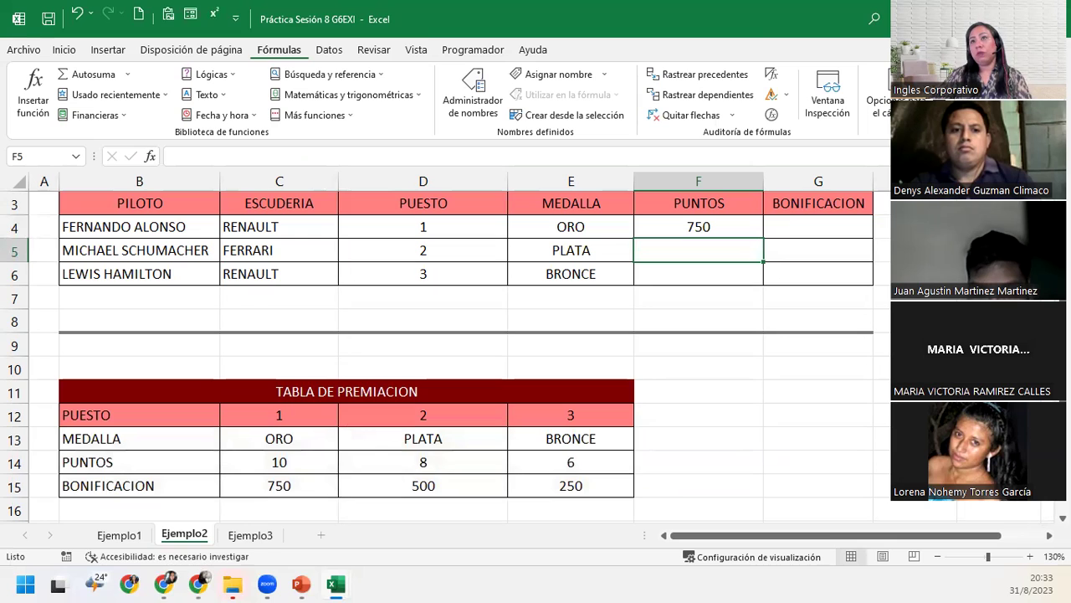
- Undo the trial edit and switch F4's lookup value from E4 to D4, giving 10 points
{"action": "left_click", "coordinate": [76, 13]}
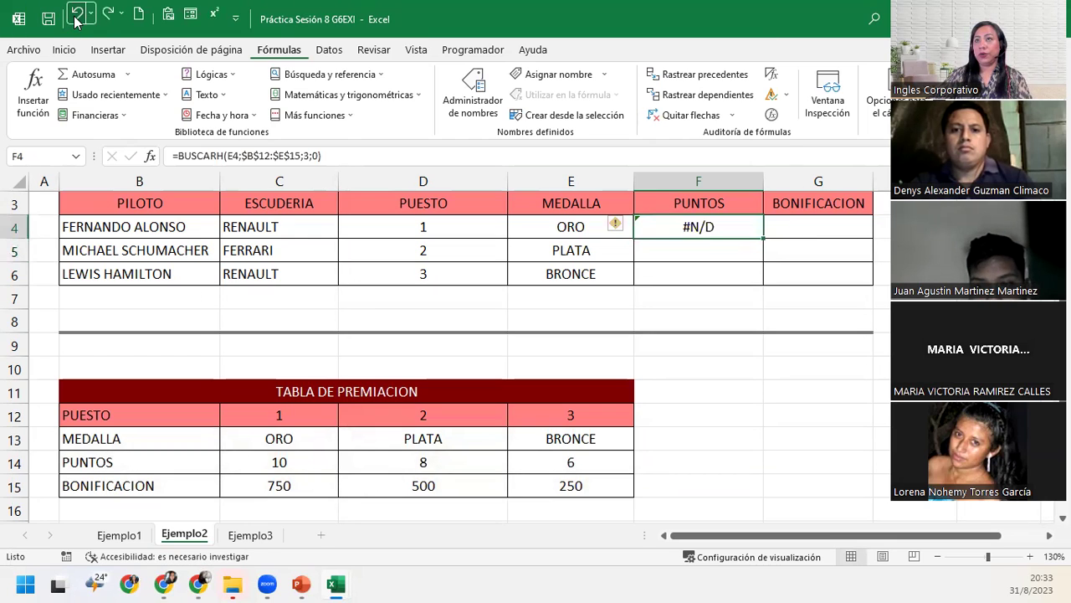
{"action": "double_click", "coordinate": [680, 224]}
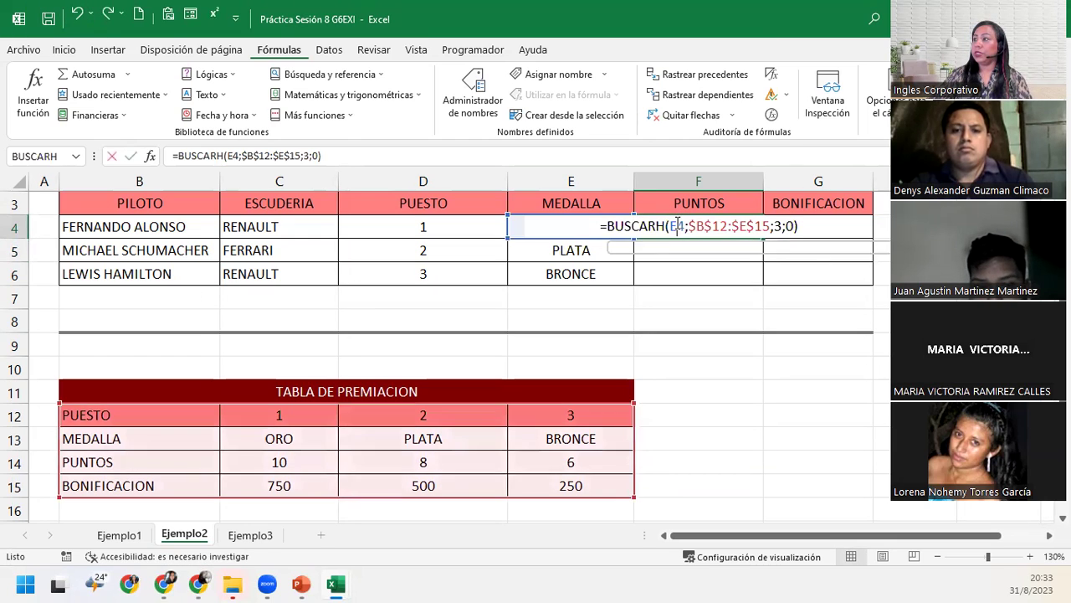
{"action": "double_click", "coordinate": [678, 227]}
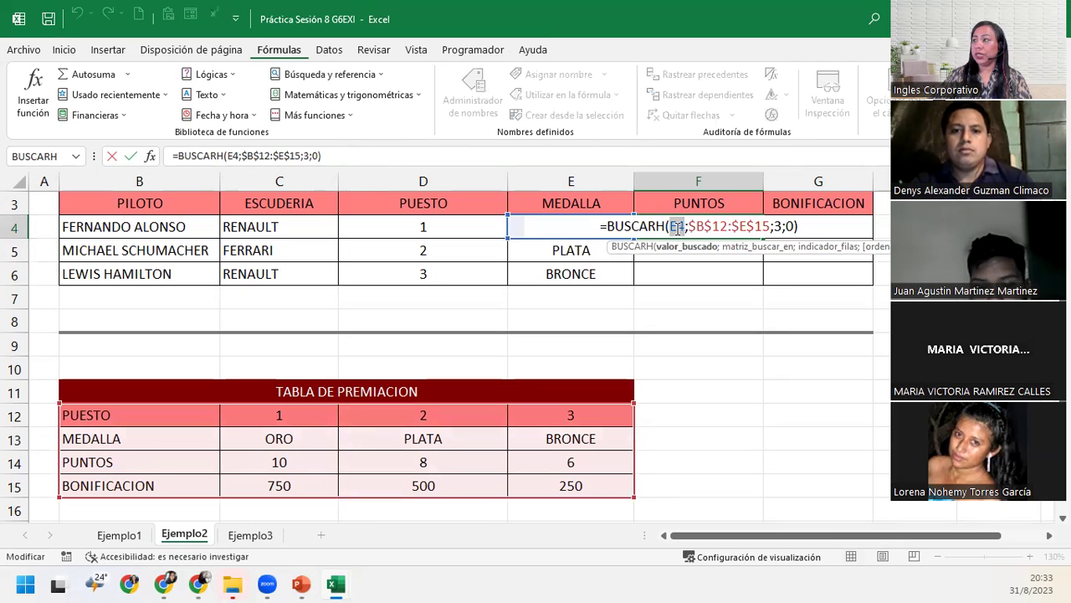
{"action": "left_click", "coordinate": [427, 221]}
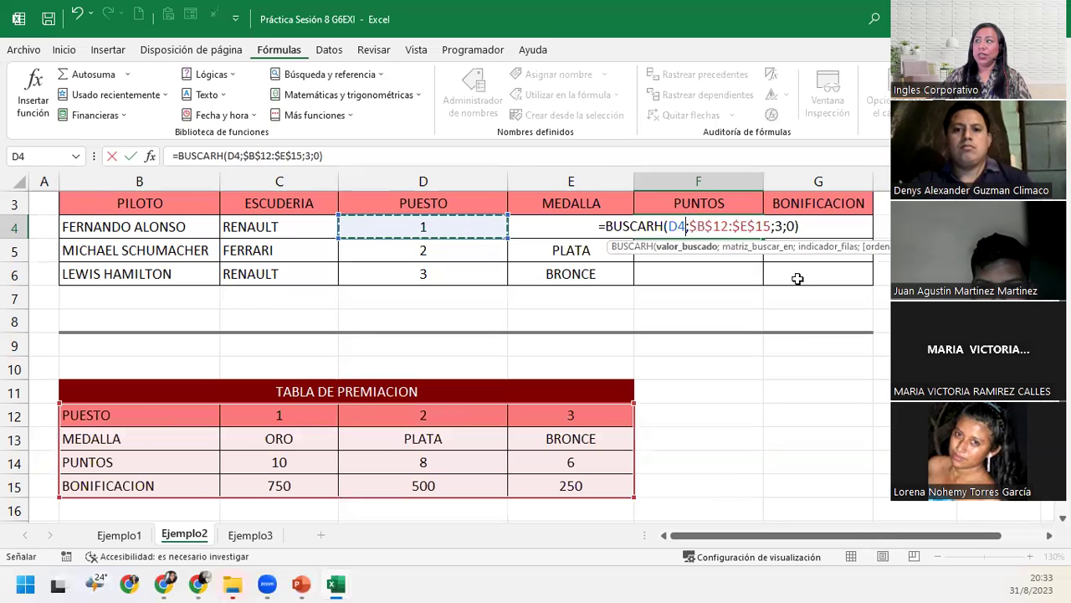
{"action": "left_click", "coordinate": [803, 225]}
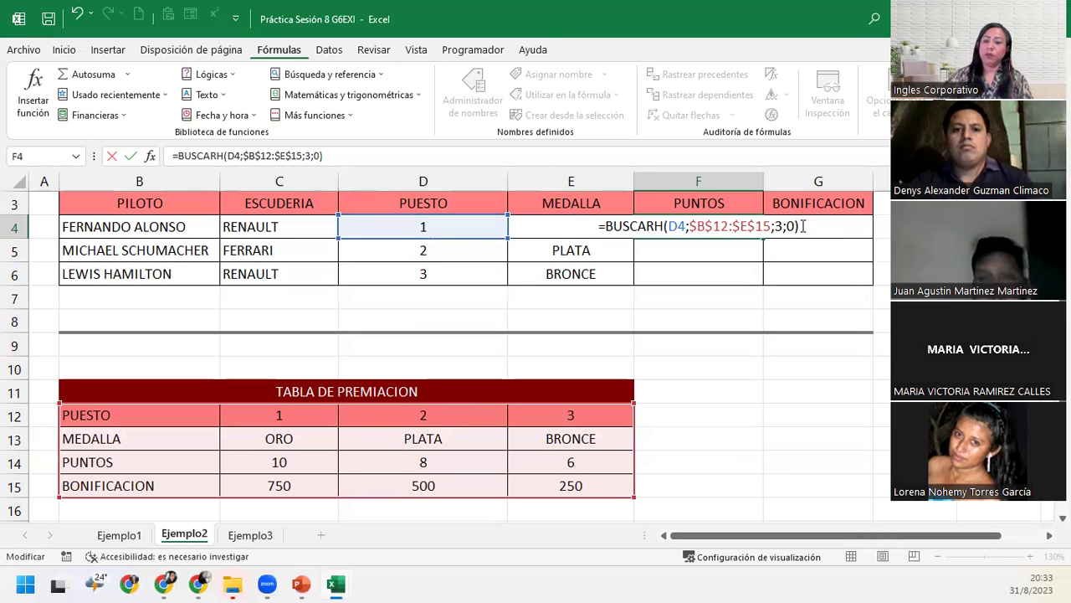
{"action": "key", "text": "Return"}
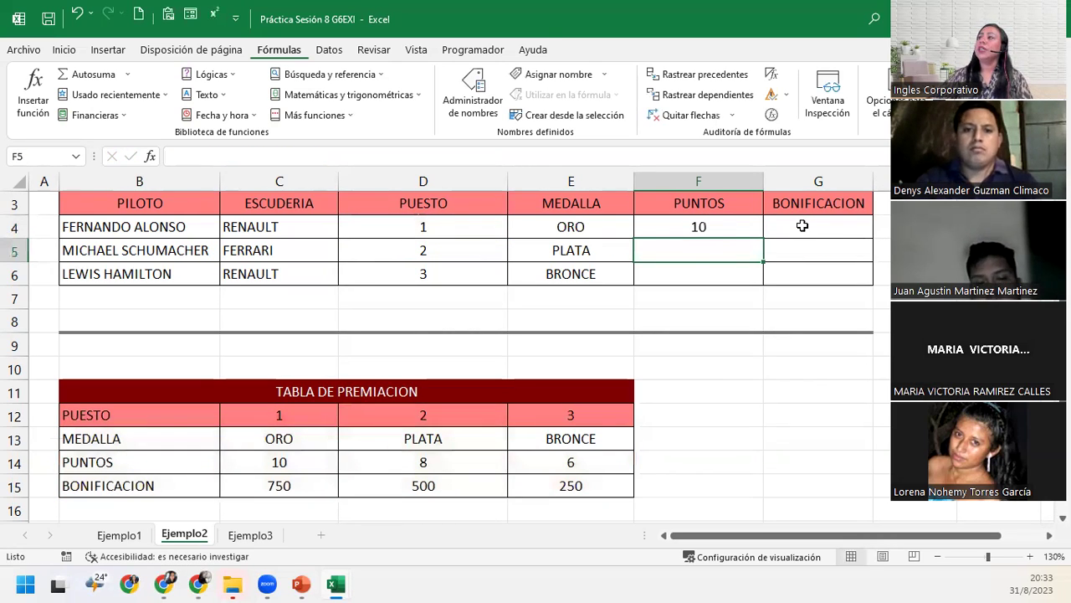
- Fill the F4 points formula down to F6, giving Schumacher 8 and Hamilton 6 points
{"action": "left_click", "coordinate": [753, 228]}
{"action": "double_click", "coordinate": [764, 238]}
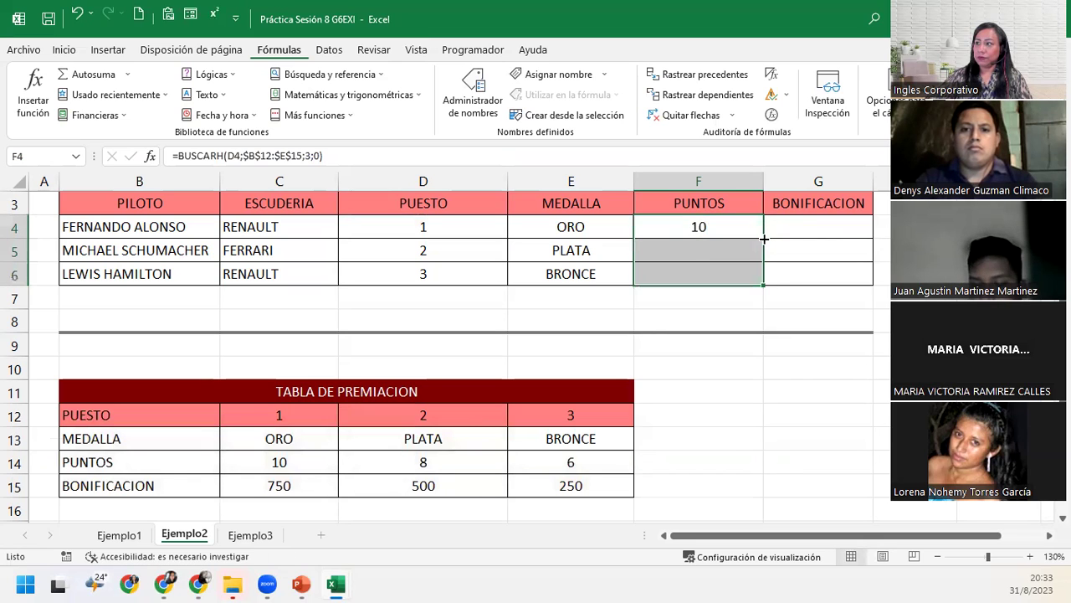
{"action": "left_click", "coordinate": [707, 250]}
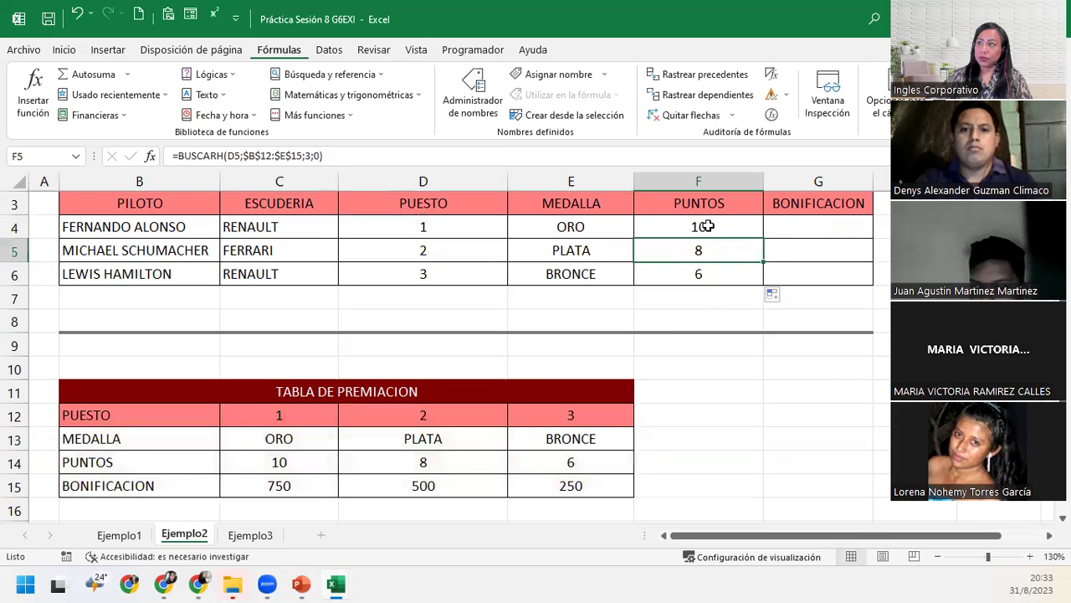
{"action": "left_click", "coordinate": [707, 226]}
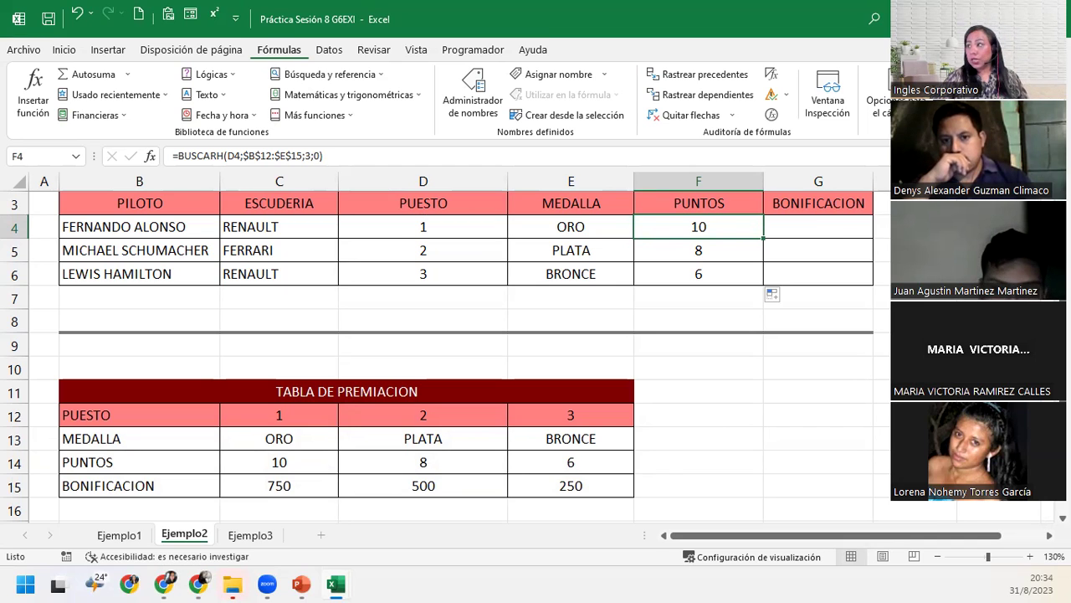
{"action": "left_click", "coordinate": [832, 229]}
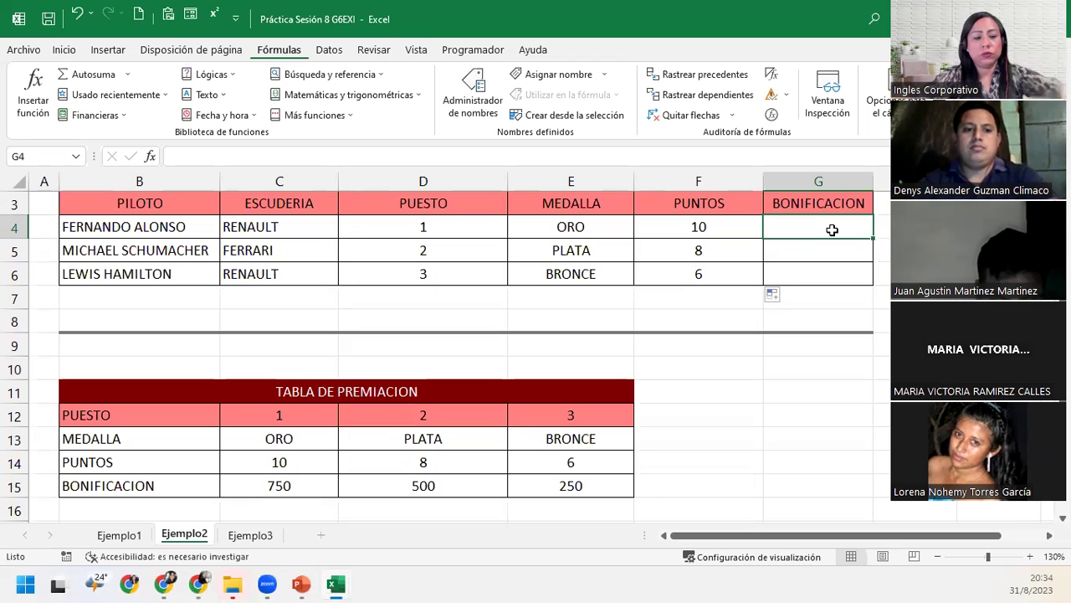
- Enter =BUSCARH(D4;$B$12:$E$15;4;0) in G4 so Alonso's bonus shows $750.00
{"action": "type", "text": "=busc"}
{"action": "left_click", "coordinate": [805, 261]}
{"action": "double_click", "coordinate": [805, 260]}
{"action": "left_click", "coordinate": [463, 229]}
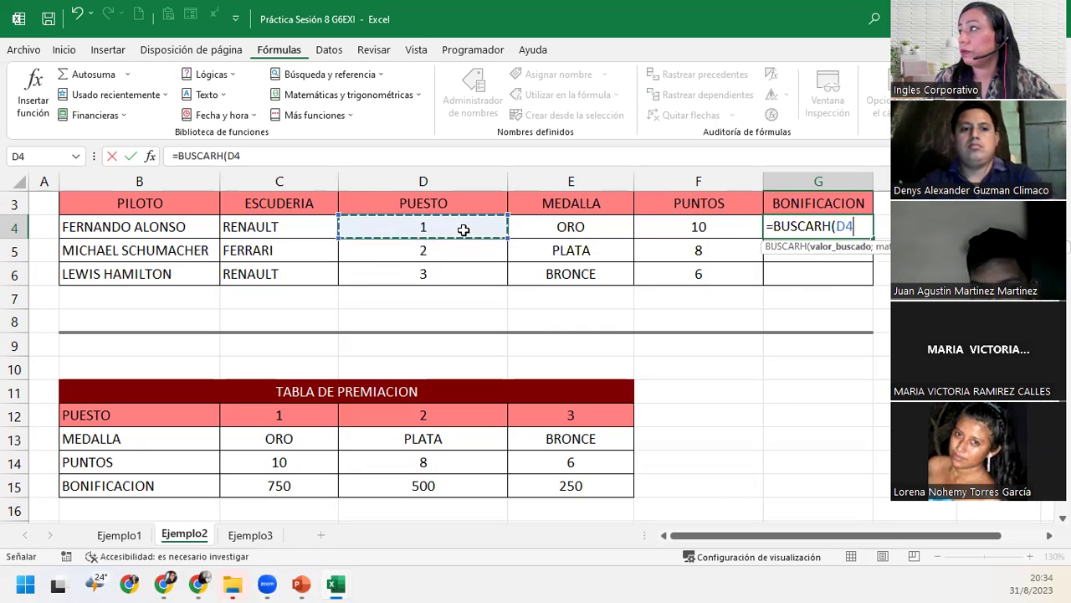
{"action": "type", "text": ";"}
{"action": "left_click_drag", "start_coordinate": [146, 413], "coordinate": [555, 474]}
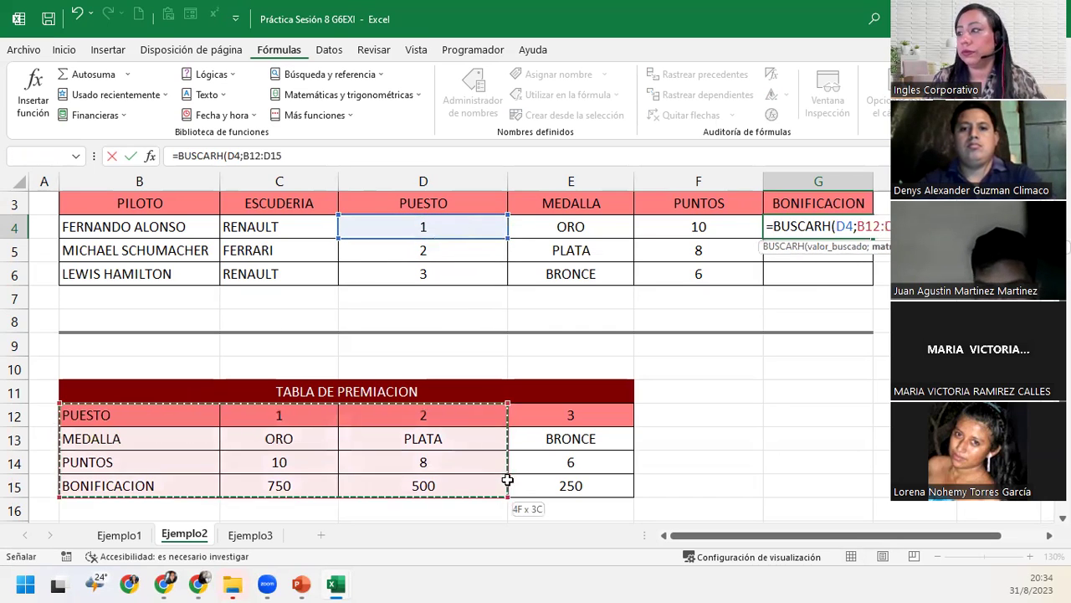
{"action": "key", "text": "F4"}
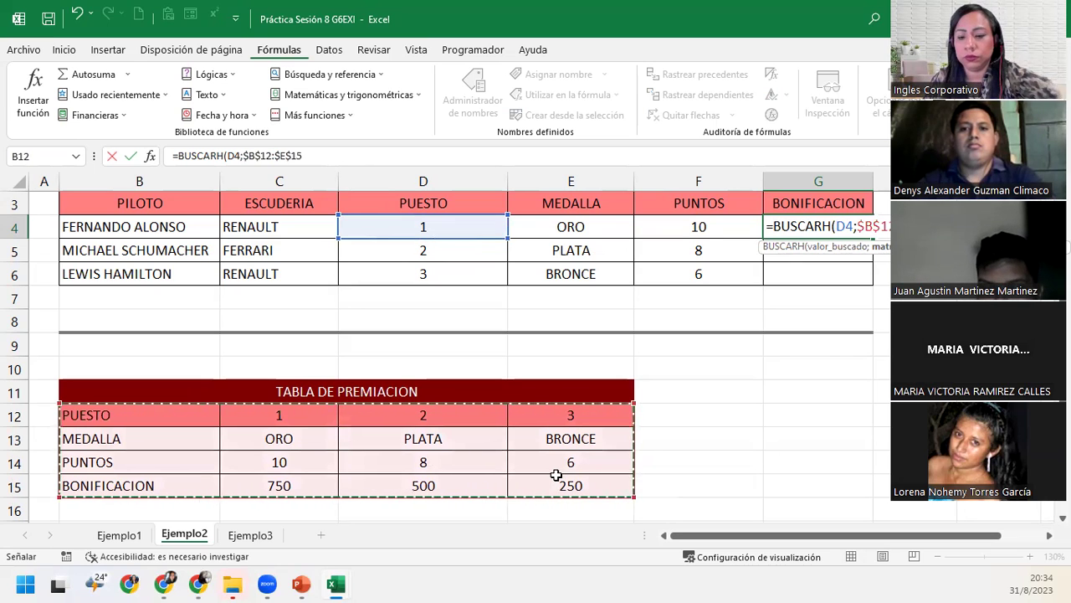
{"action": "type", "text": ";4"}
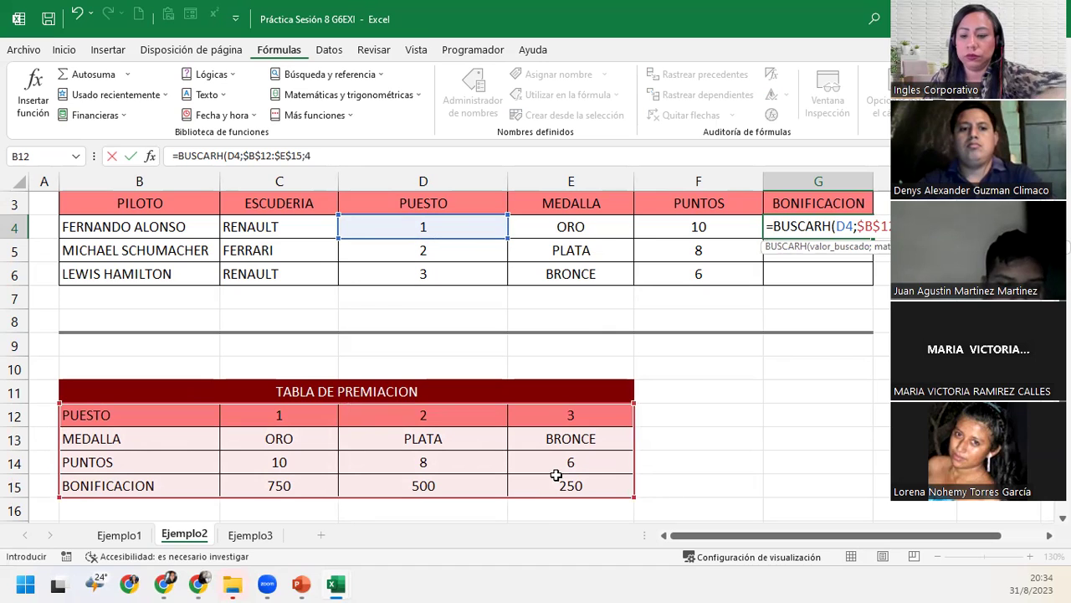
{"action": "type", "text": ";0"}
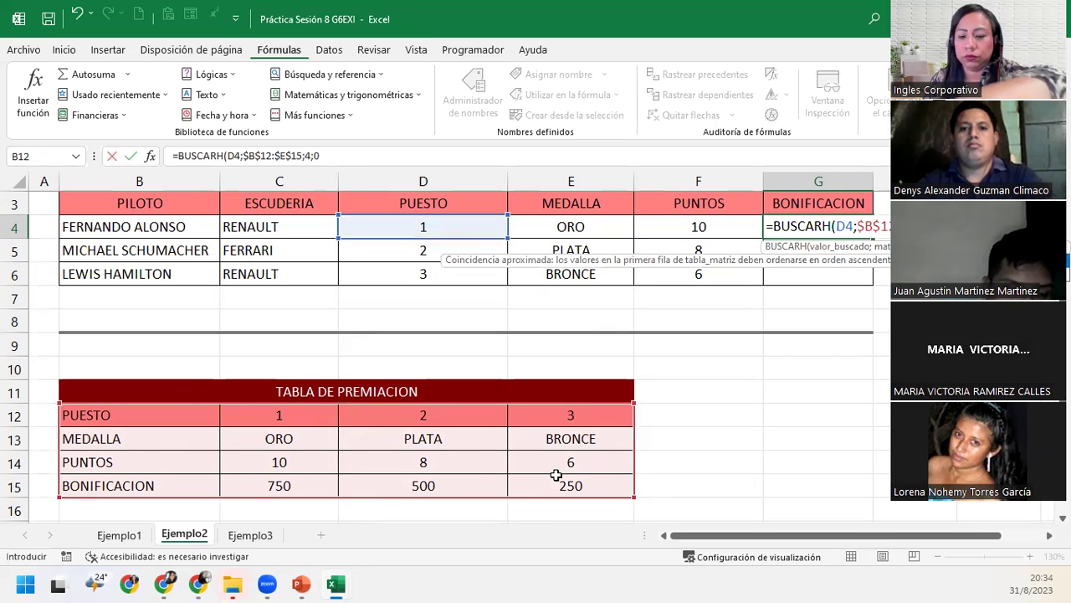
{"action": "type", "text": ")"}
{"action": "key", "text": "Return"}
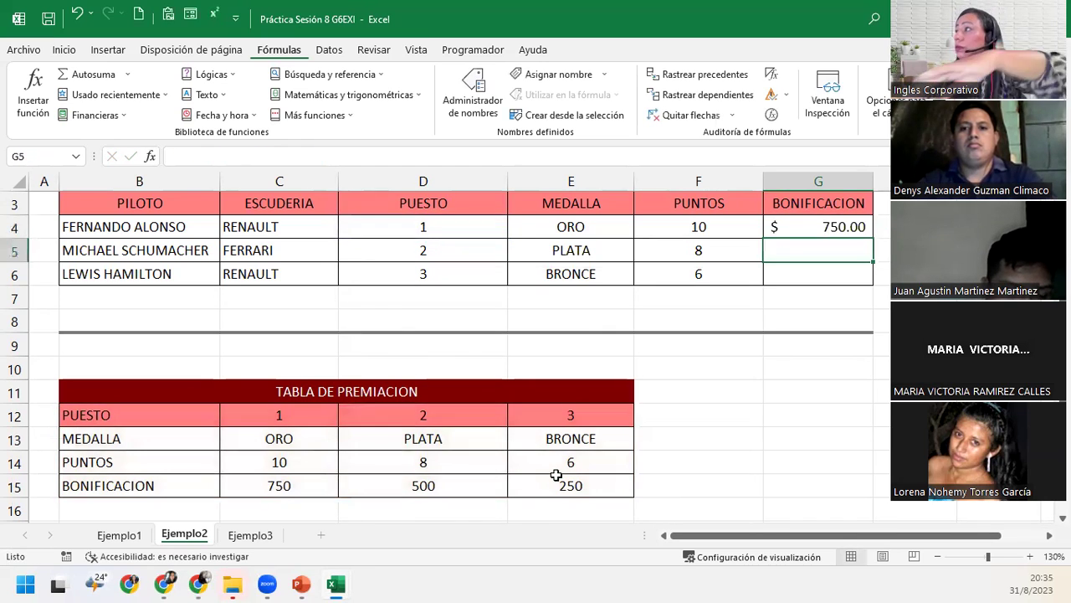
- Fill the G4 bonus formula down to G6, giving $500.00 and $250.00
{"action": "left_click", "coordinate": [803, 231]}
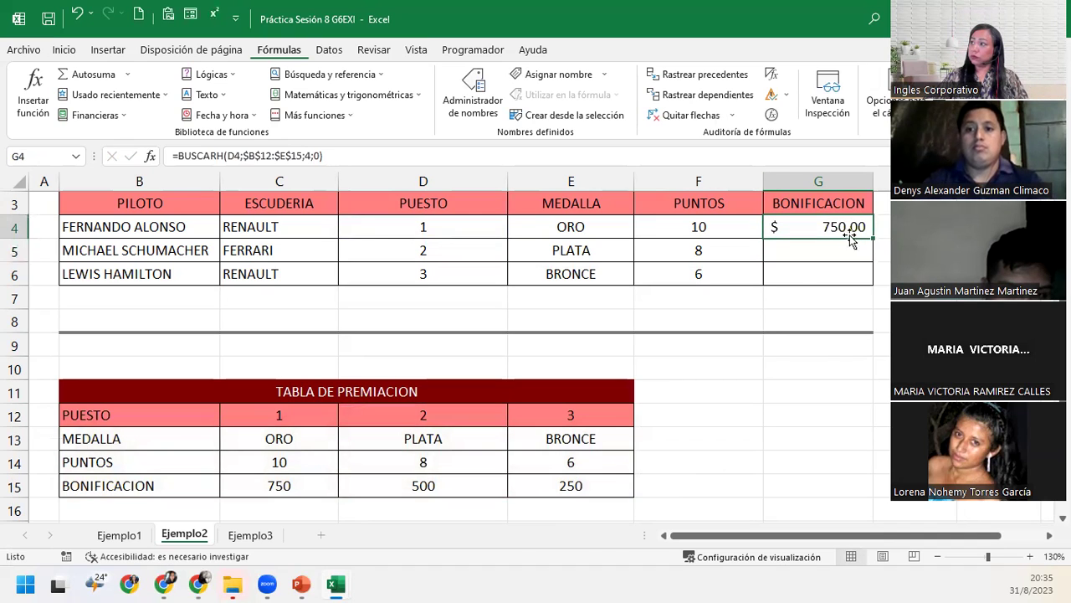
{"action": "double_click", "coordinate": [873, 237]}
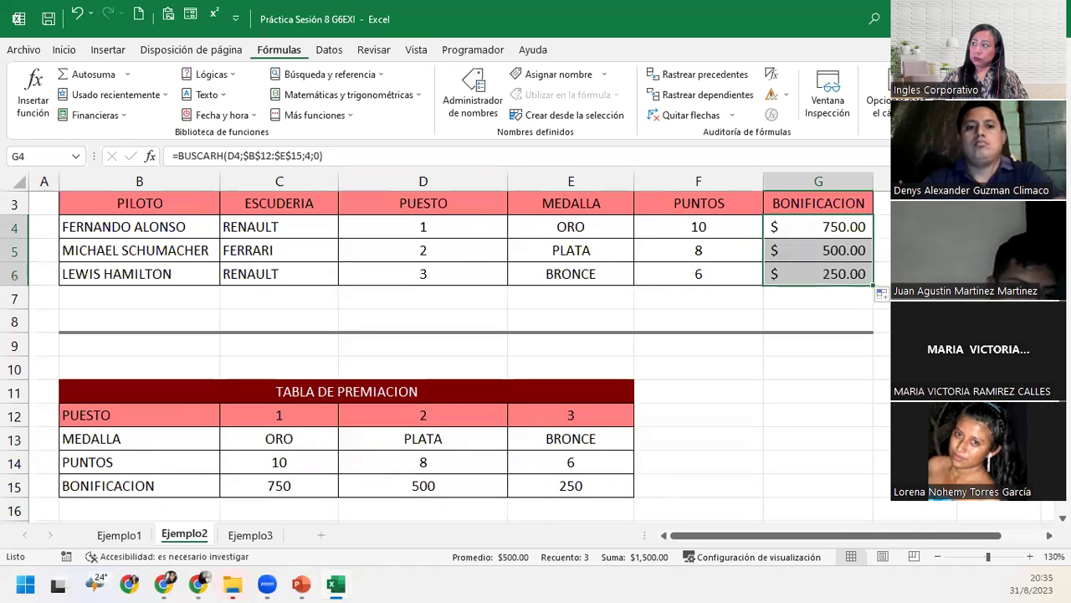
{"action": "left_click", "coordinate": [881, 298]}
{"action": "key", "text": "Down"}
{"action": "key", "text": "Down"}
{"action": "key", "text": "Down"}
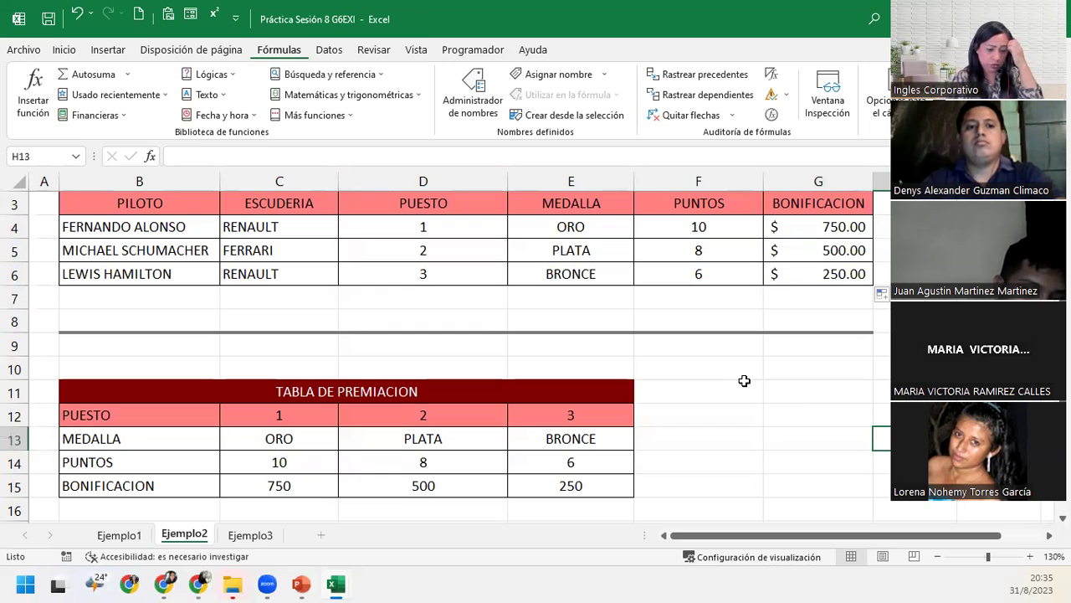
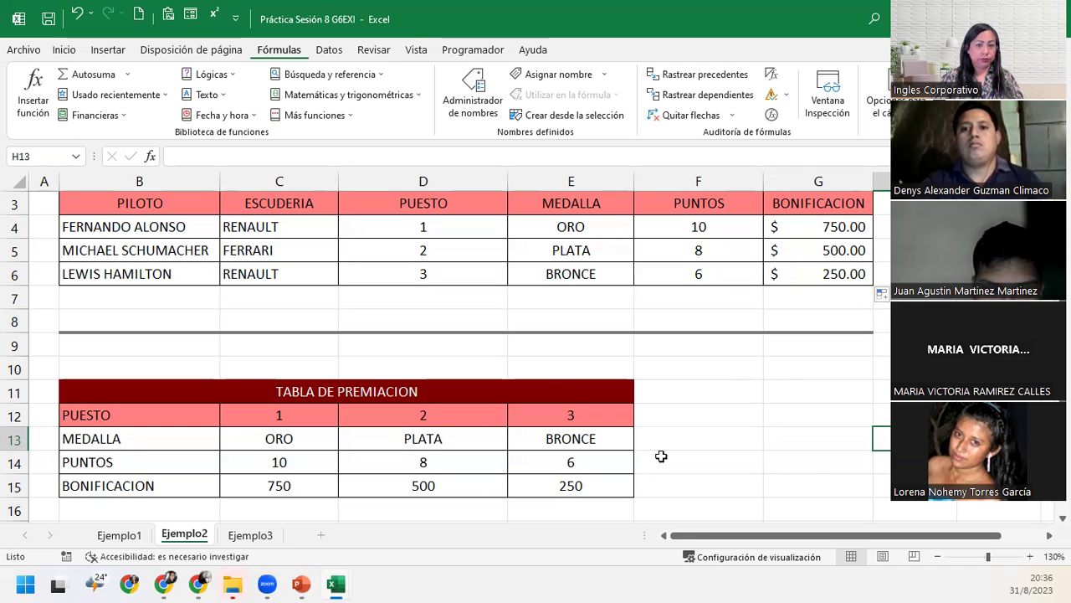
- Check the bonus lookup formula in G4 on Ejemplo2, then go to the Ejemplo3 sheet
{"action": "left_click", "coordinate": [822, 226]}
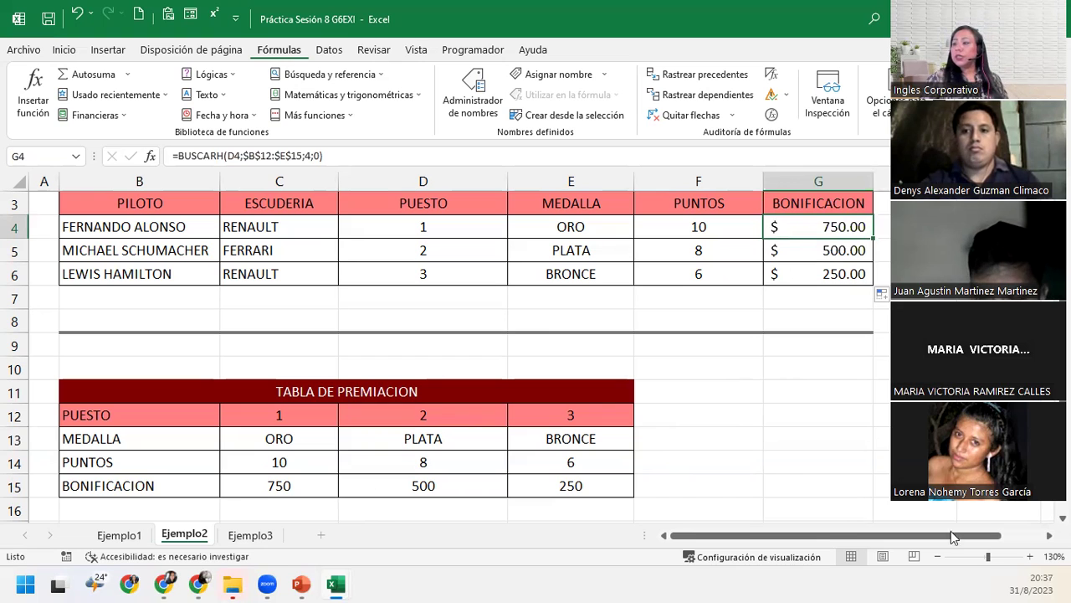
{"action": "left_click", "coordinate": [251, 535]}
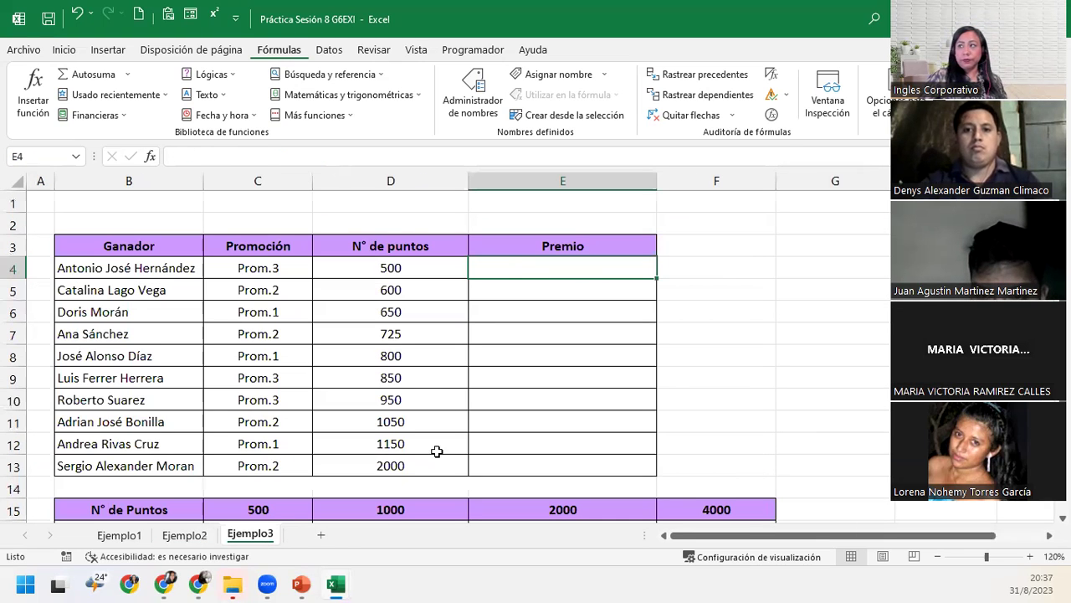
- Zoom to fit B3:F18 to the window, then select the prize table B15:F18
{"action": "left_click", "coordinate": [938, 557]}
{"action": "left_click", "coordinate": [937, 556]}
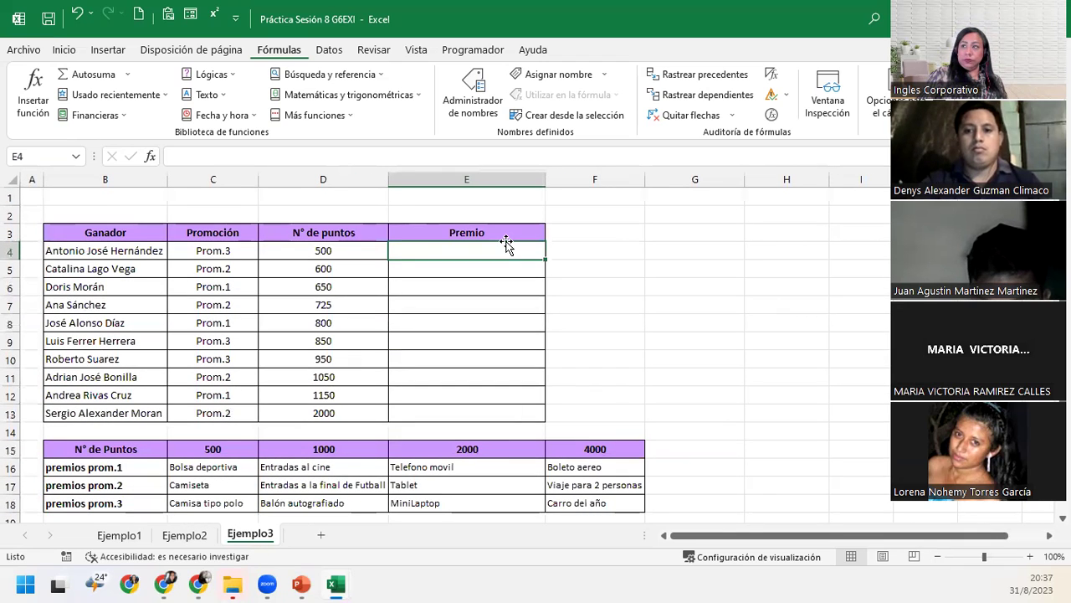
{"action": "left_click_drag", "start_coordinate": [100, 233], "coordinate": [323, 313]}
{"action": "left_click_drag", "start_coordinate": [474, 519], "coordinate": [595, 450]}
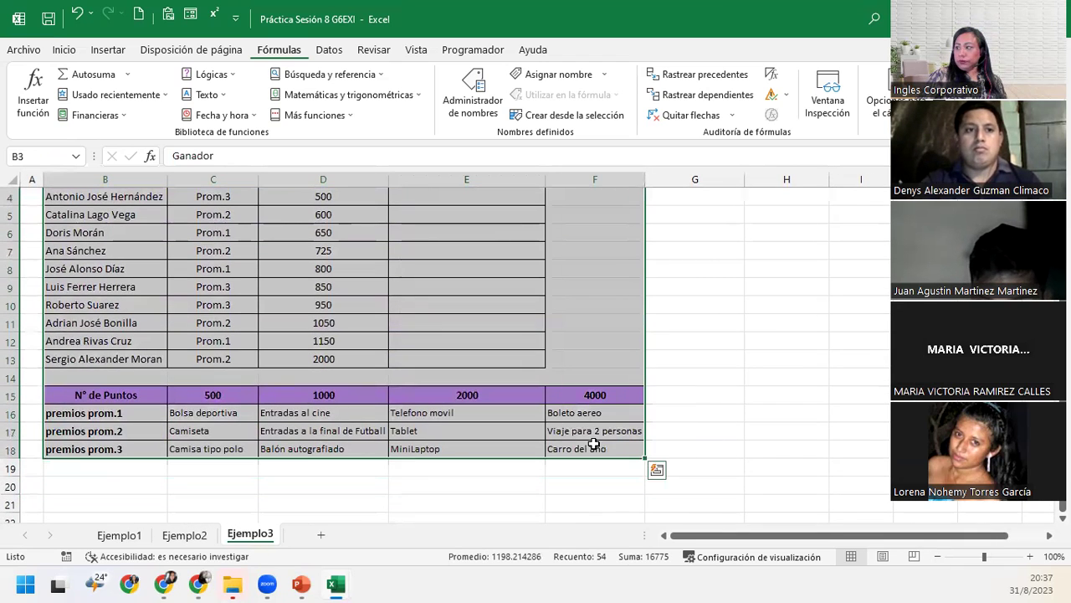
{"action": "left_click", "coordinate": [1044, 557]}
{"action": "left_click", "coordinate": [762, 499]}
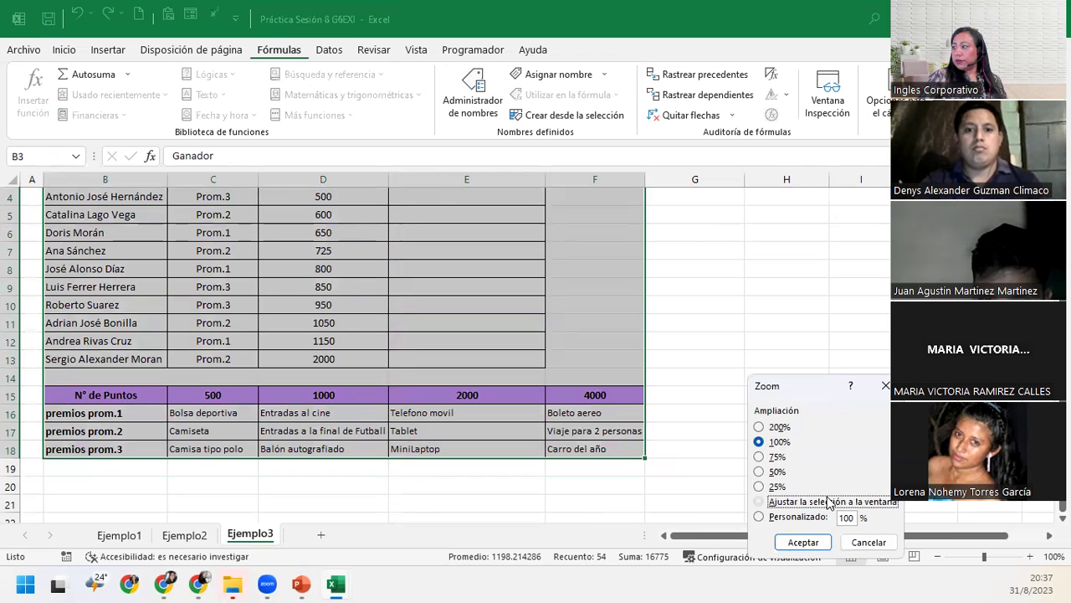
{"action": "left_click", "coordinate": [799, 540]}
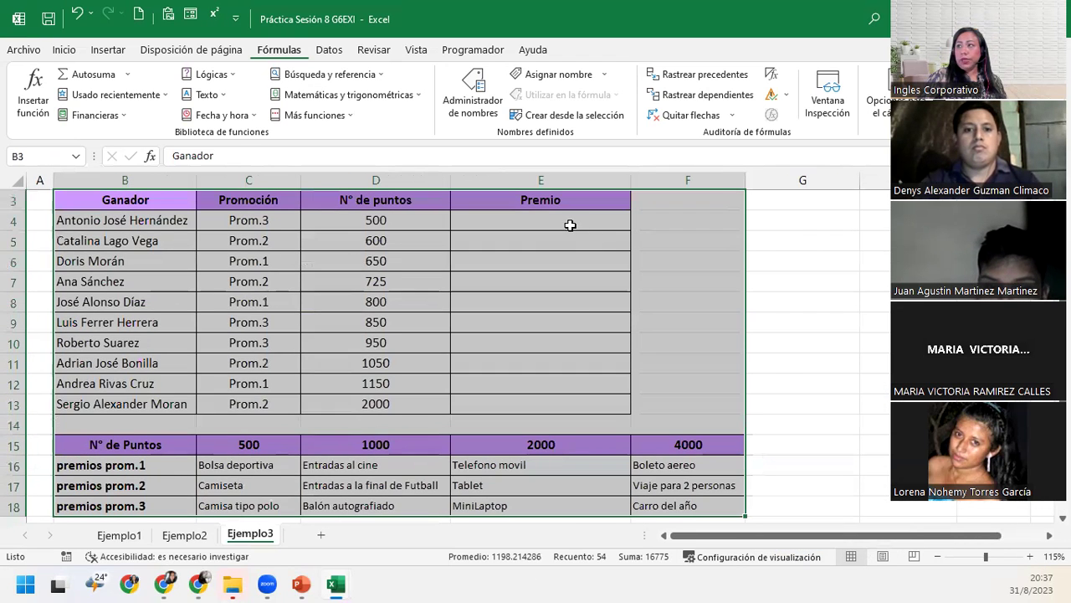
{"action": "left_click", "coordinate": [570, 225]}
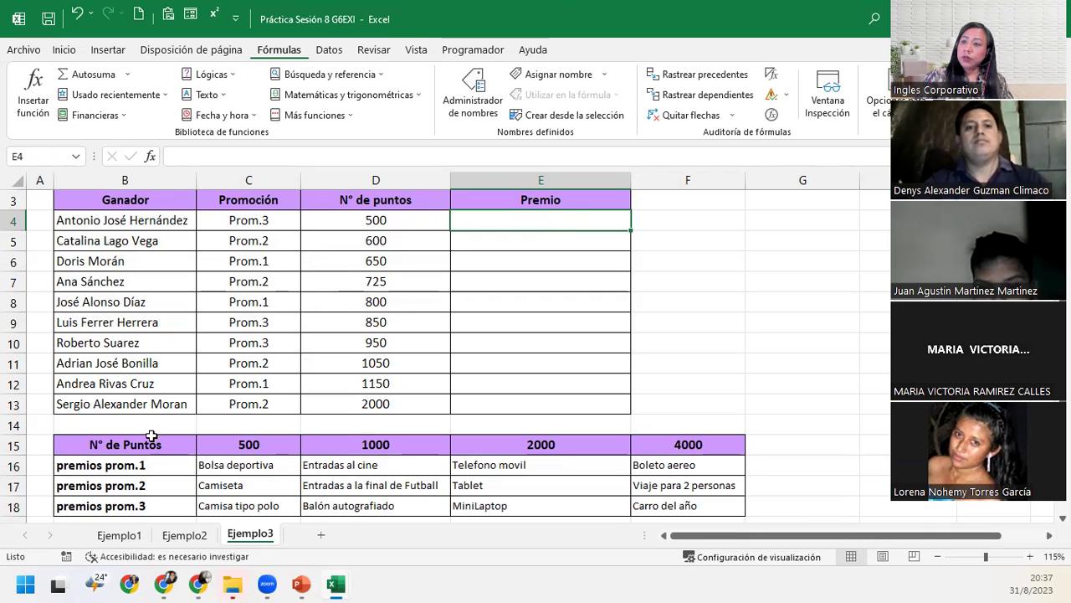
{"action": "left_click_drag", "start_coordinate": [152, 435], "coordinate": [674, 504]}
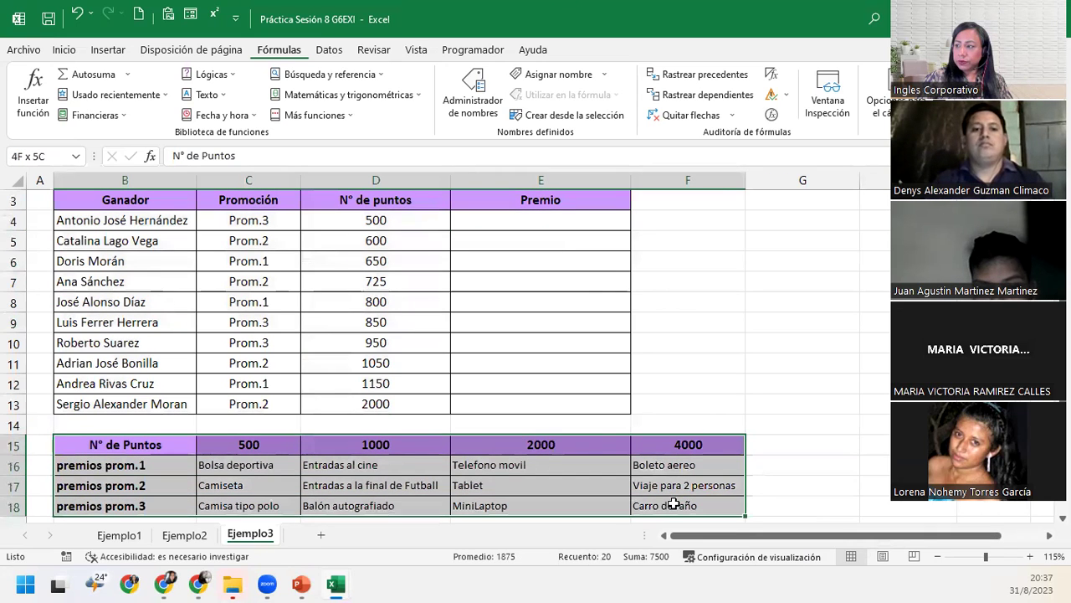
- Begin a =BUSCARH formula in cell E4
{"action": "left_click", "coordinate": [505, 220]}
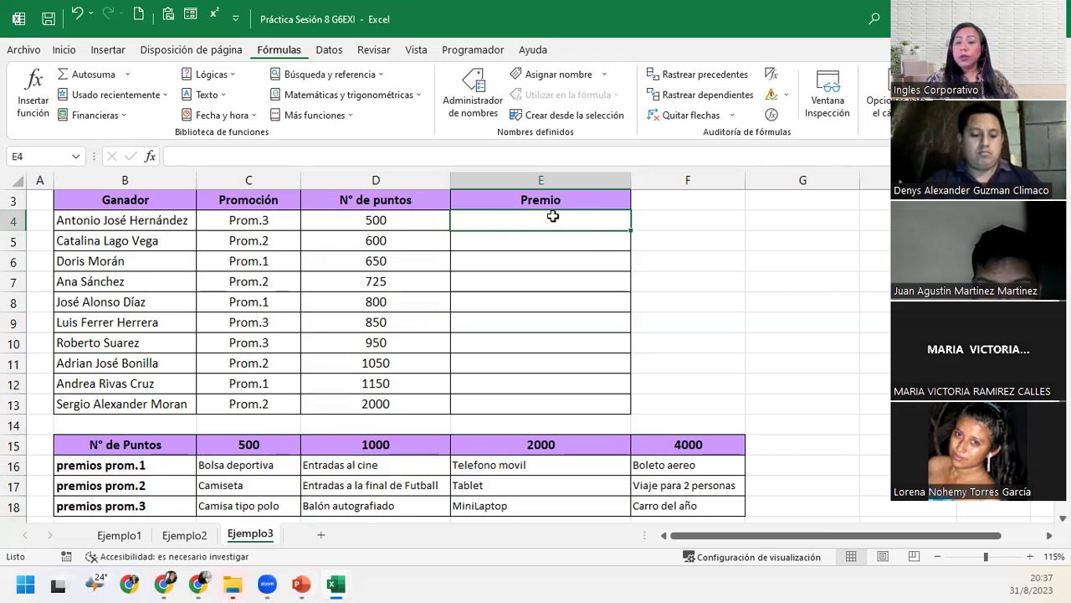
{"action": "type", "text": "=buscarh"}
{"action": "key", "text": "Tab"}
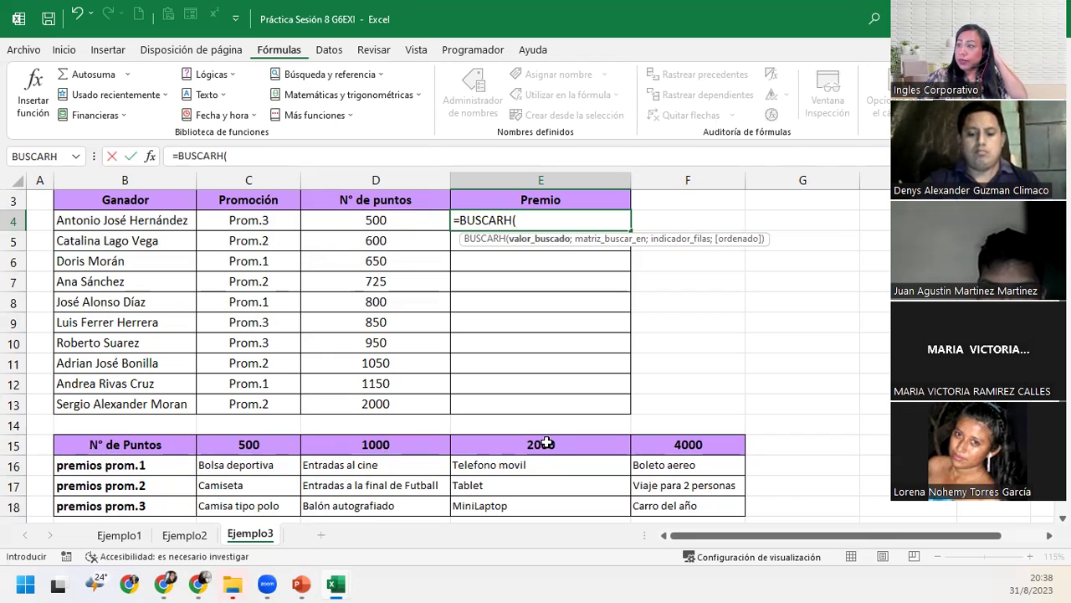
- Enter D4 as lookup value and the absolute range $B$15:$F$18 in the BUSCARH formula
{"action": "left_click", "coordinate": [427, 220]}
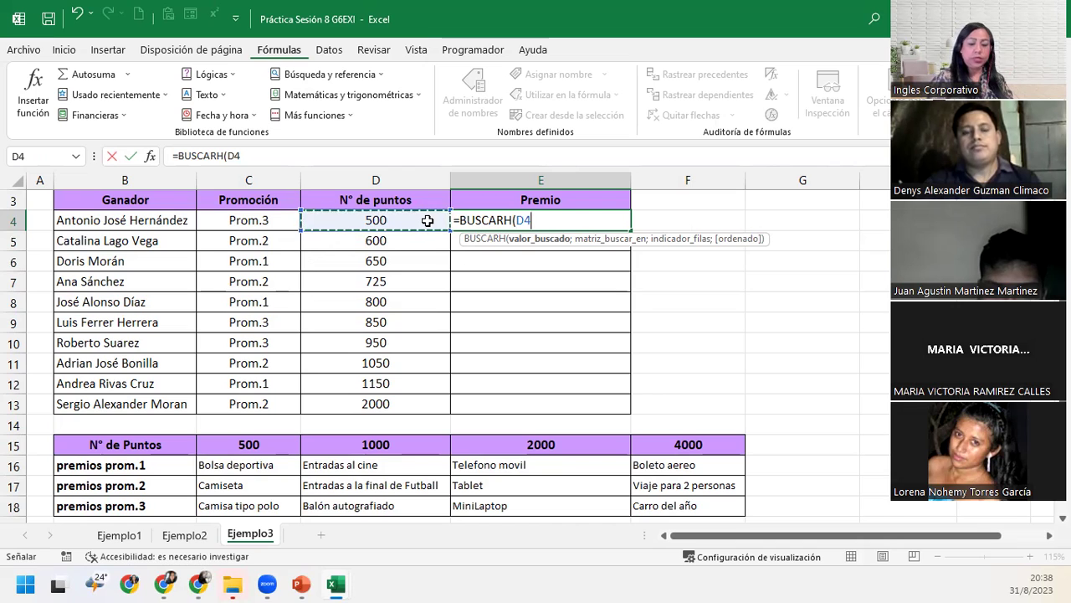
{"action": "type", "text": ";"}
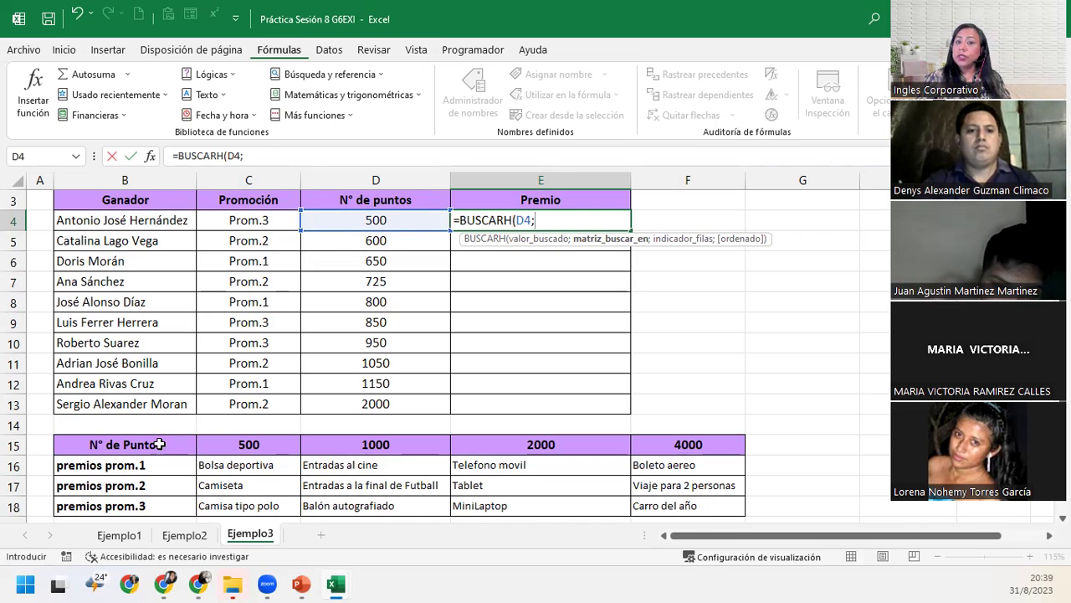
{"action": "mouse_move", "coordinate": [159, 444]}
{"action": "left_mouse_down"}
{"action": "mouse_move", "coordinate": [466, 466]}
{"action": "mouse_move", "coordinate": [651, 497]}
{"action": "left_mouse_up"}
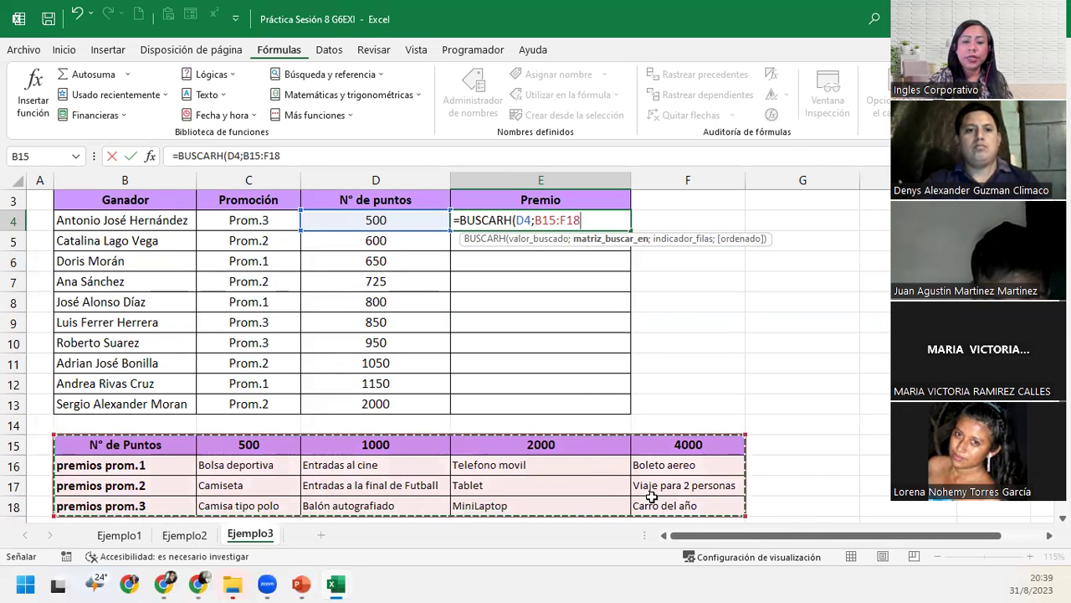
{"action": "key", "text": "F5"}
{"action": "key", "text": "Escape"}
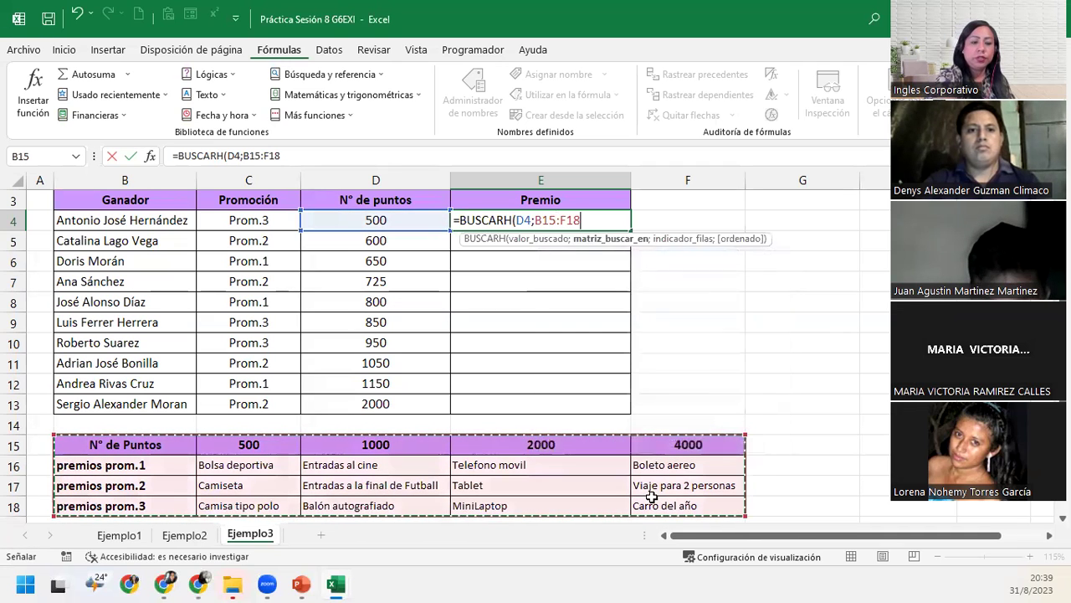
{"action": "key", "text": "F4"}
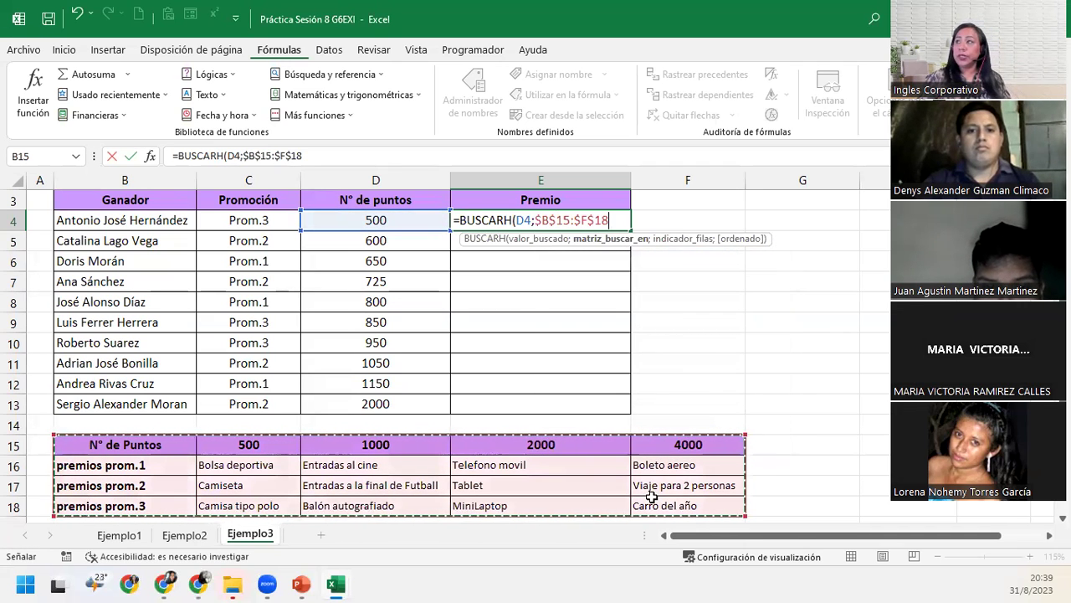
{"action": "type", "text": ";"}
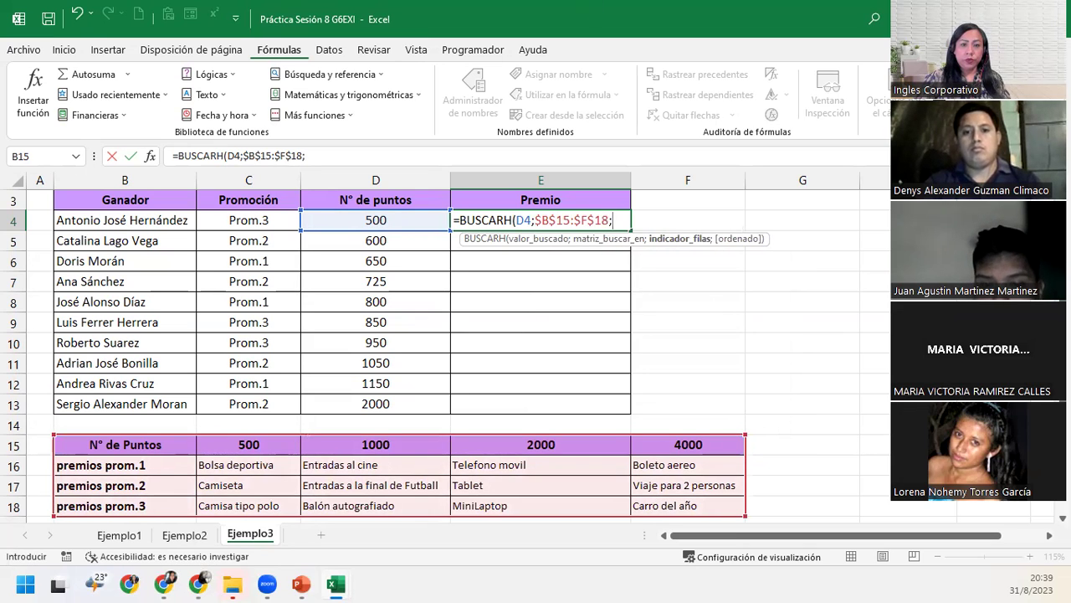
{"action": "key", "text": "alt+Tab"}
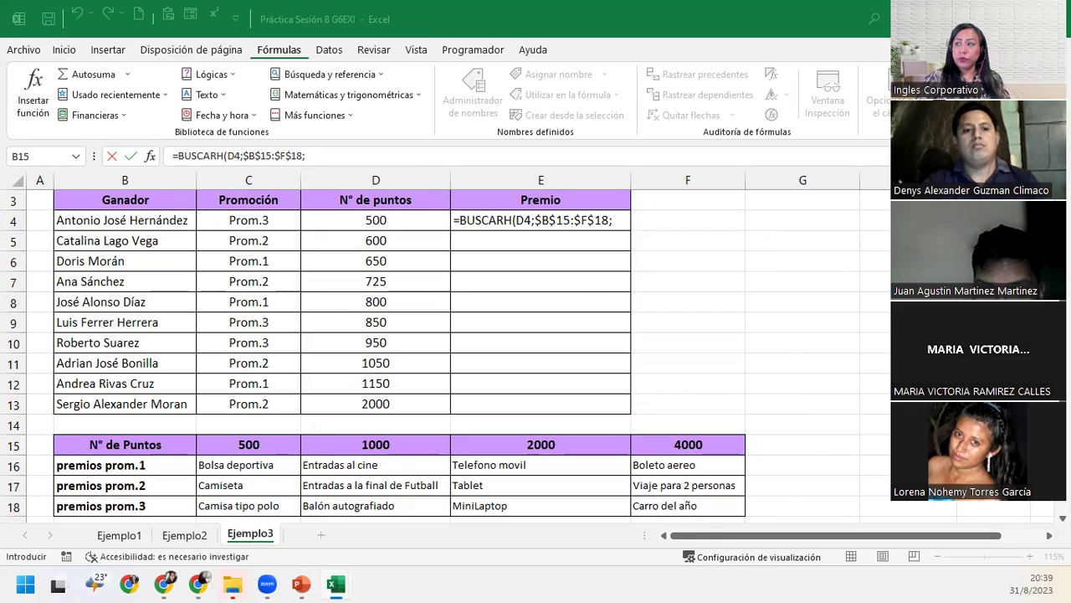
- Add 4 as the row index argument in E4's BUSCARH formula
{"action": "left_click", "coordinate": [623, 218]}
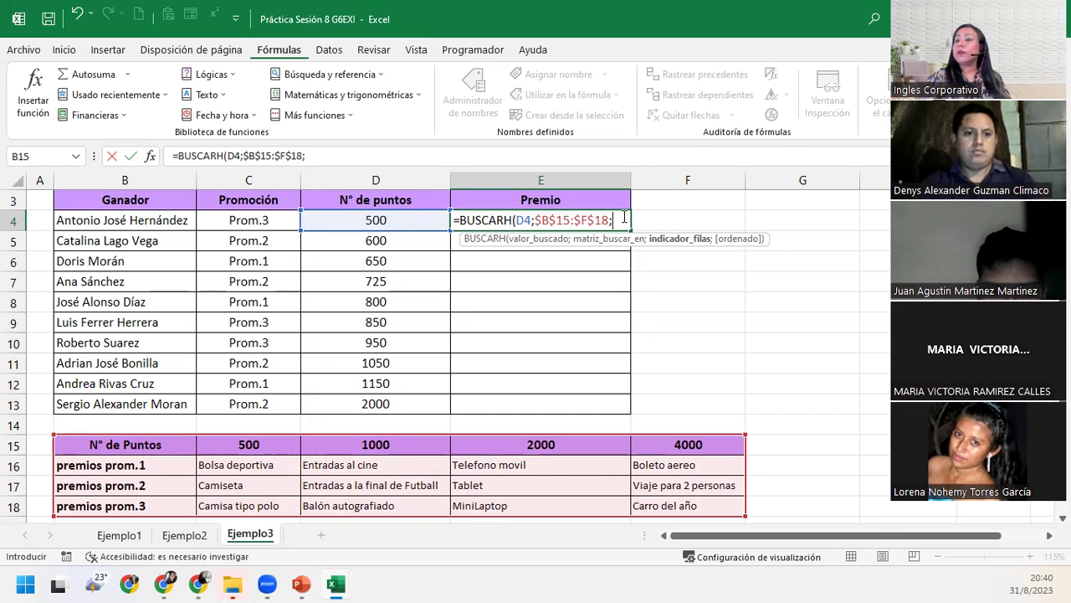
{"action": "type", "text": "4"}
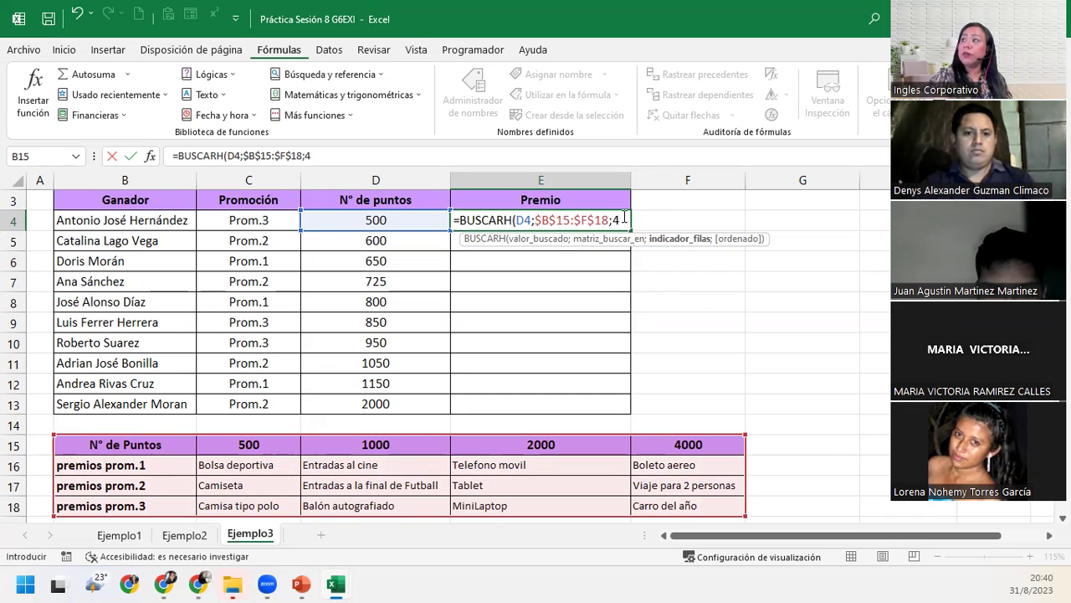
{"action": "type", "text": ";"}
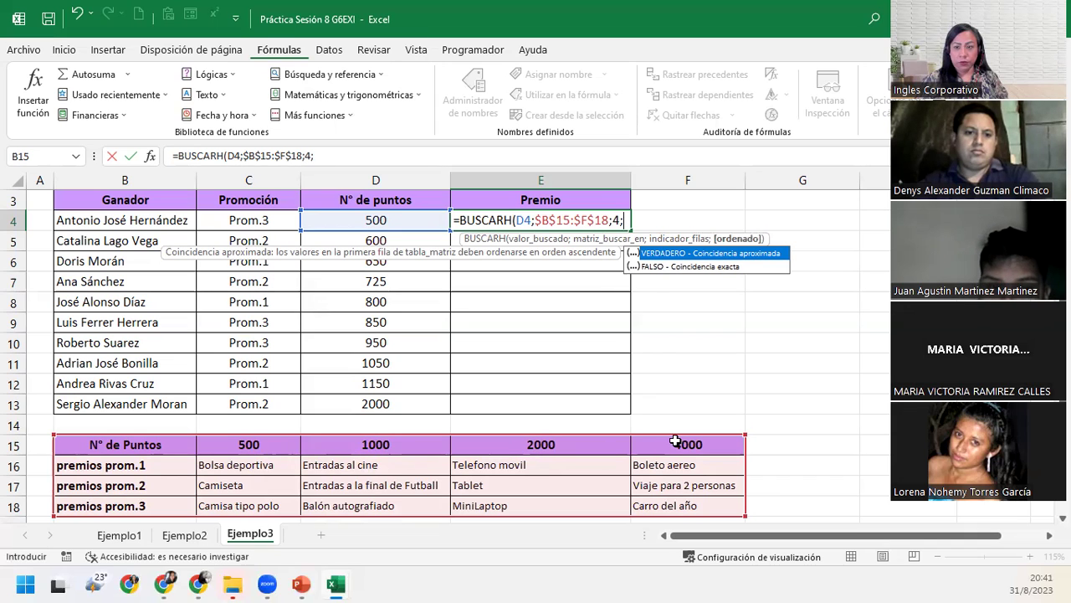
- Close the formula with match type 1: =BUSCARH(D4;$B$15:$F$18;4;1)
{"action": "left_click", "coordinate": [628, 219]}
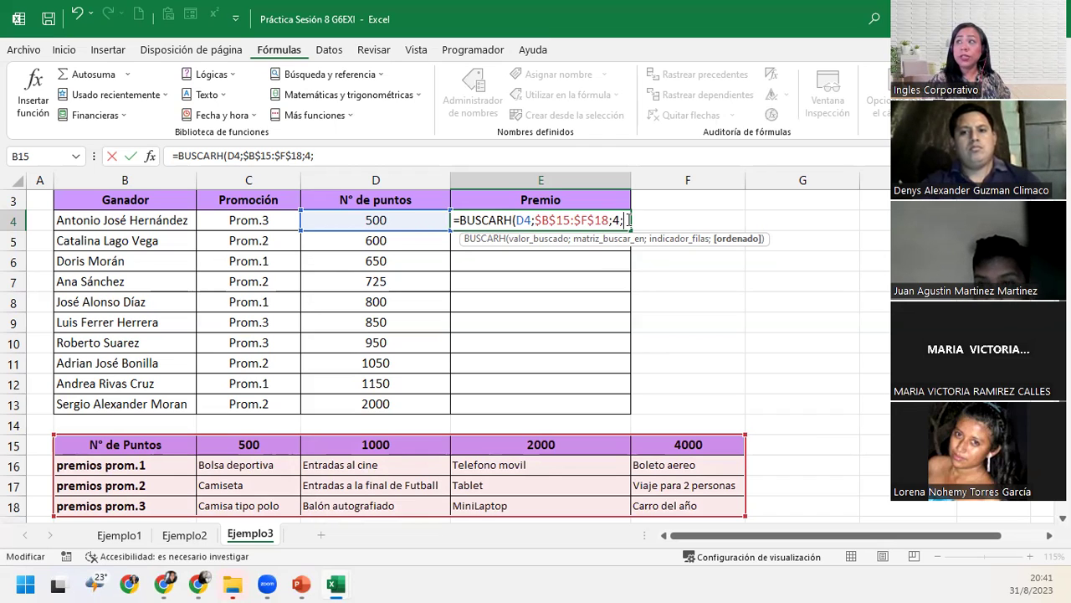
{"action": "type", "text": "1"}
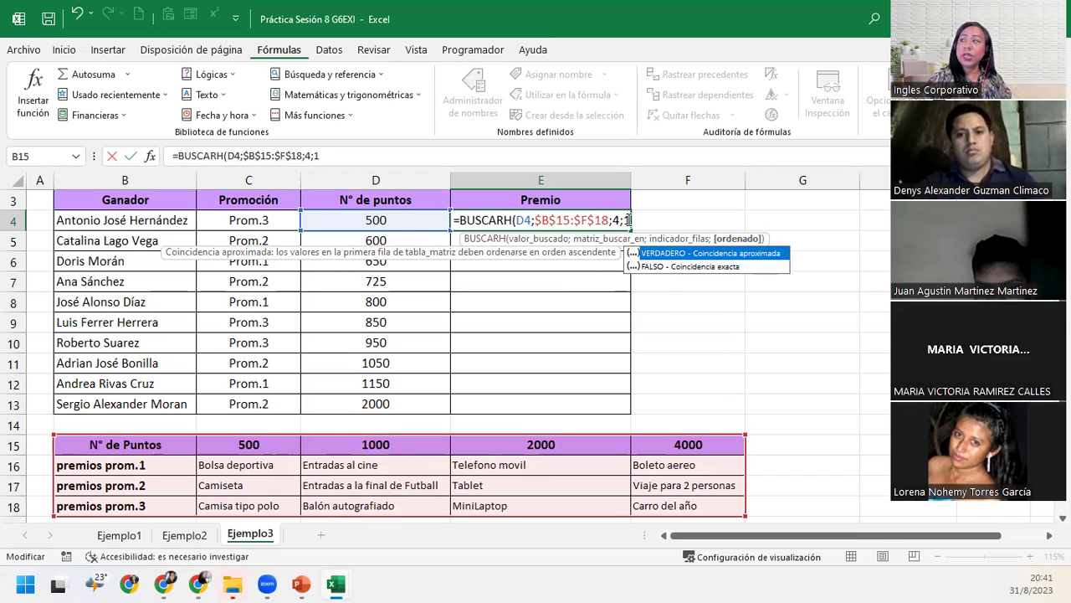
{"action": "type", "text": ")"}
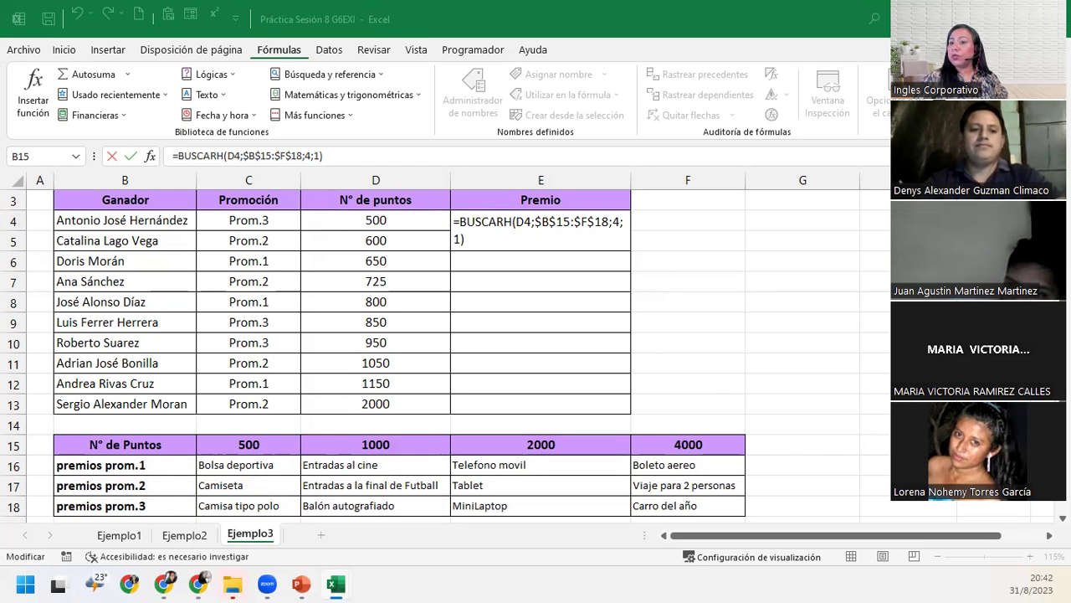
{"action": "left_click", "coordinate": [491, 249]}
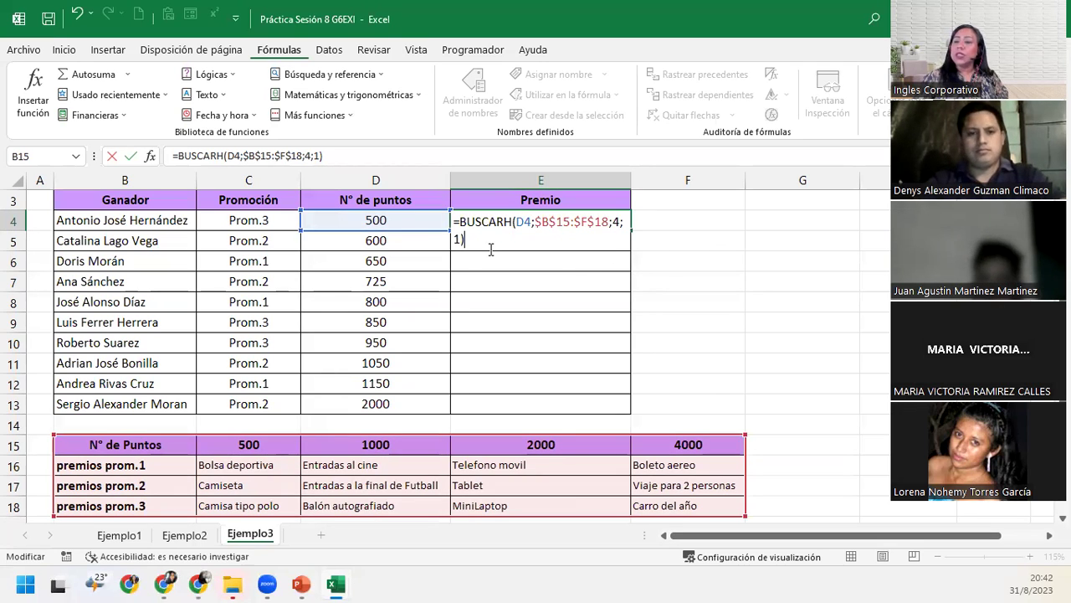
- Confirm the E4 lookup formula and fill it down to E13
{"action": "key", "text": "Return"}
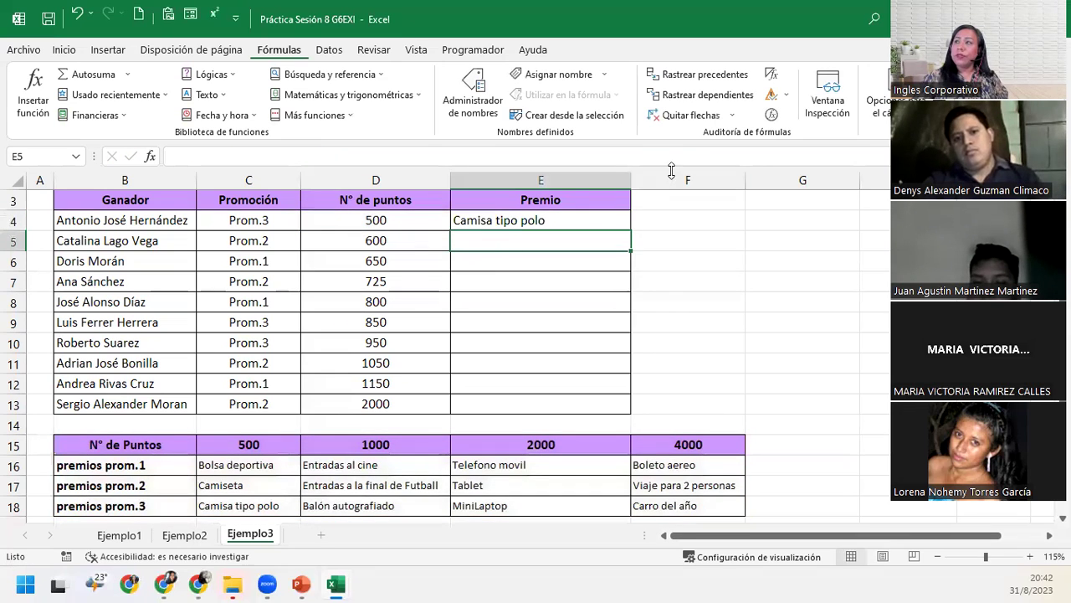
{"action": "left_click", "coordinate": [567, 219]}
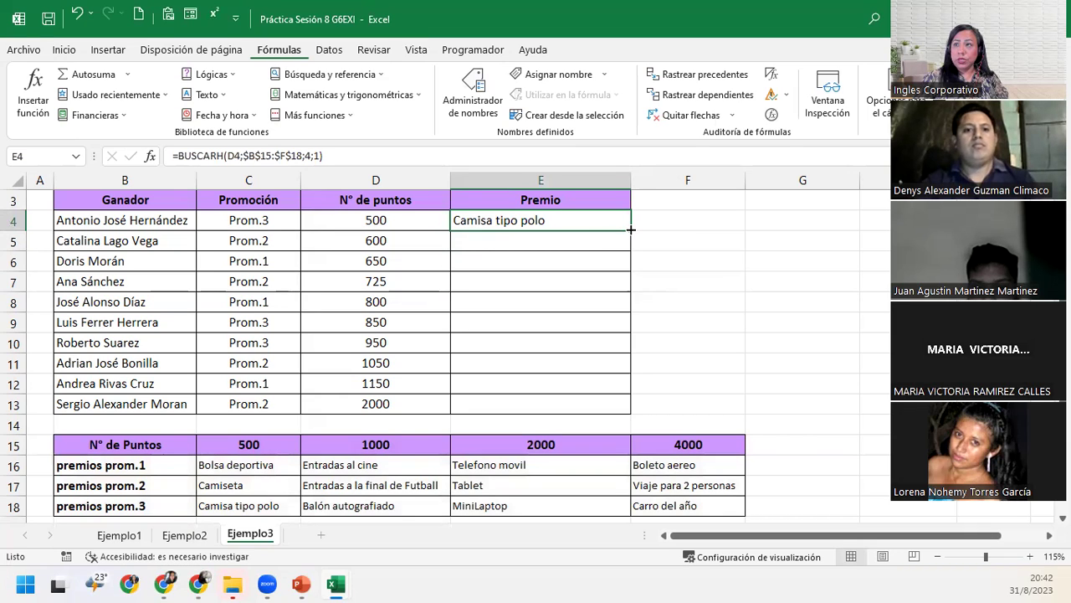
{"action": "double_click", "coordinate": [631, 230]}
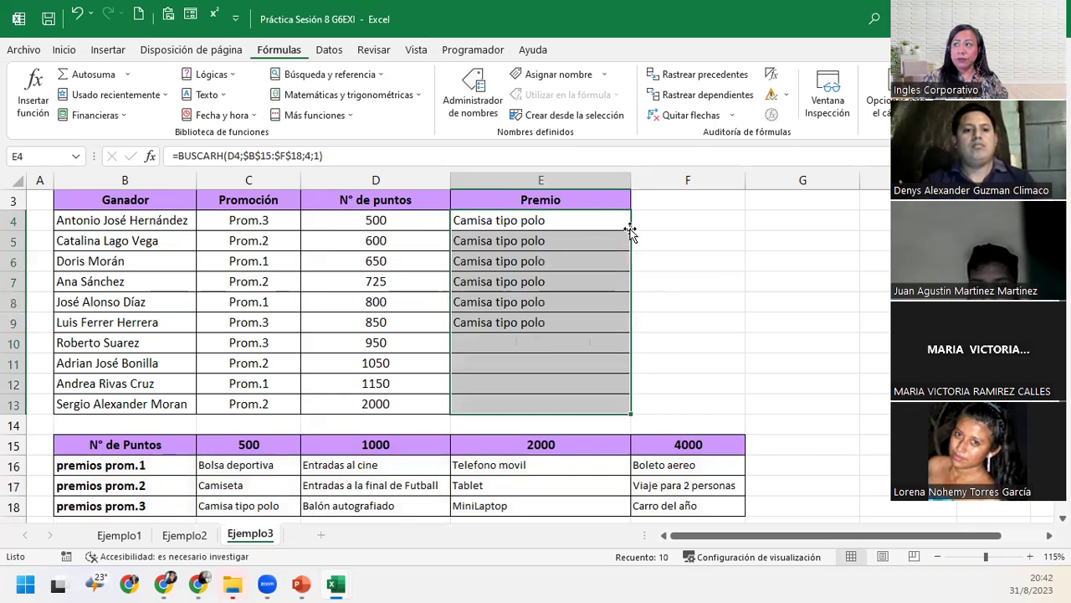
- Check the copied Premio formulas in E6–E13 and the values in C5 and C17
{"action": "left_click", "coordinate": [545, 264]}
{"action": "left_click", "coordinate": [540, 277]}
{"action": "left_click", "coordinate": [518, 300]}
{"action": "left_click", "coordinate": [506, 344]}
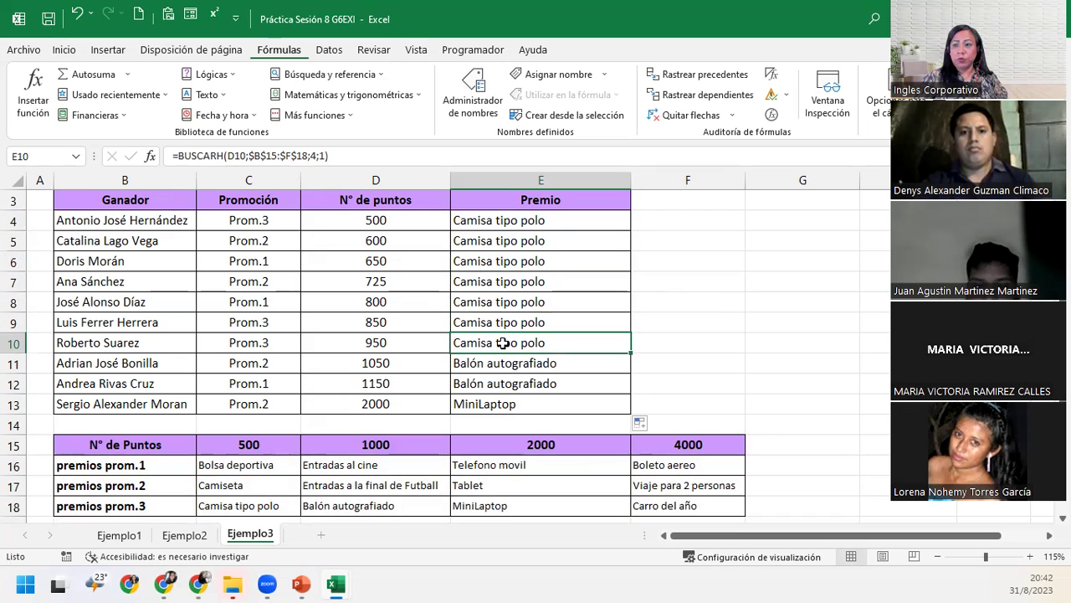
{"action": "left_click", "coordinate": [500, 363]}
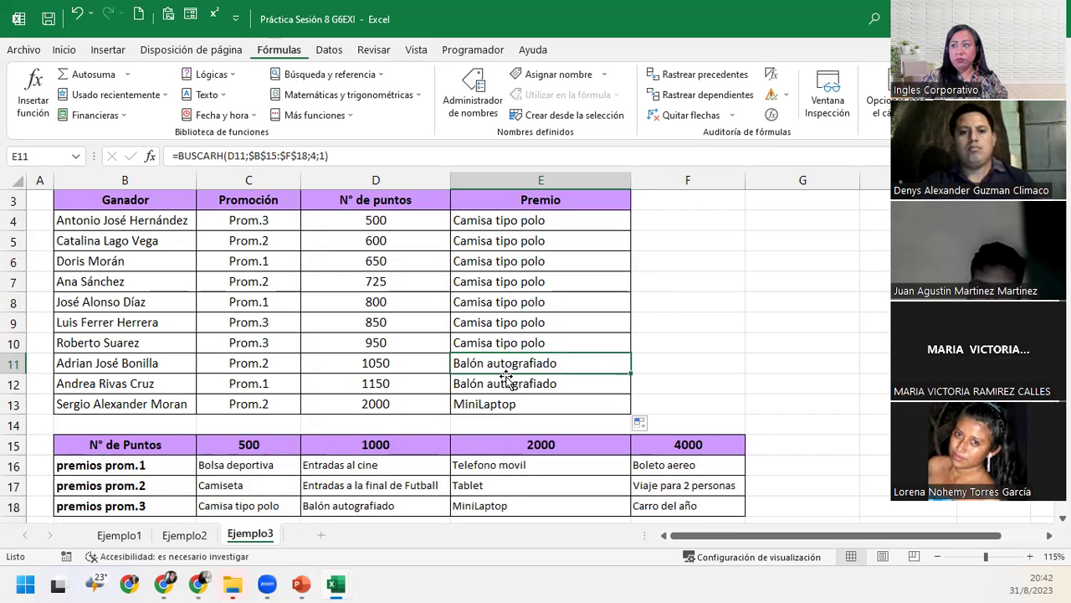
{"action": "left_click", "coordinate": [509, 385]}
{"action": "left_click", "coordinate": [513, 402]}
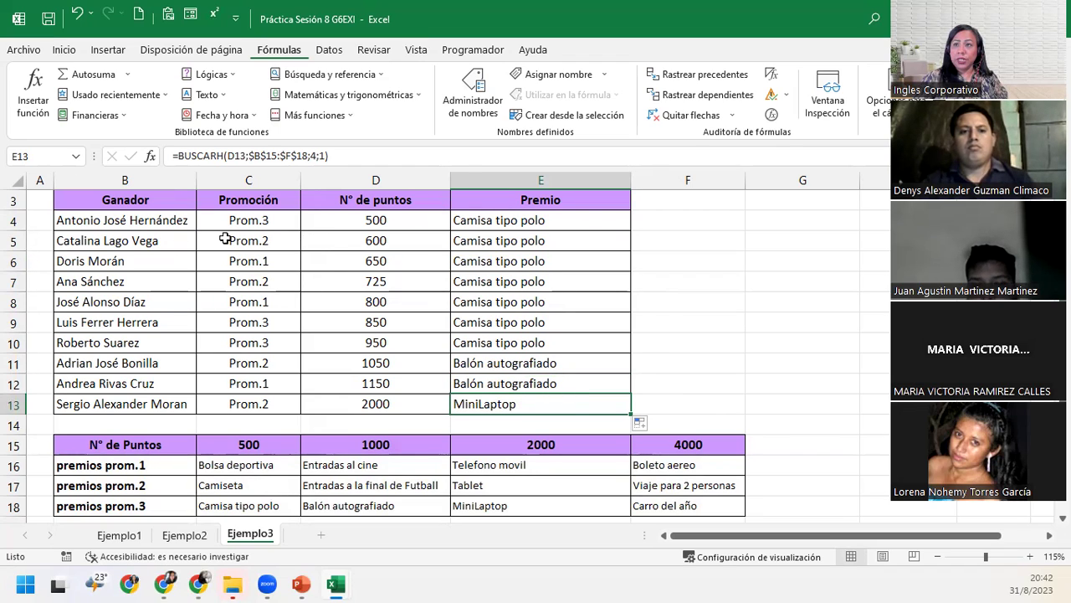
{"action": "left_click", "coordinate": [225, 240]}
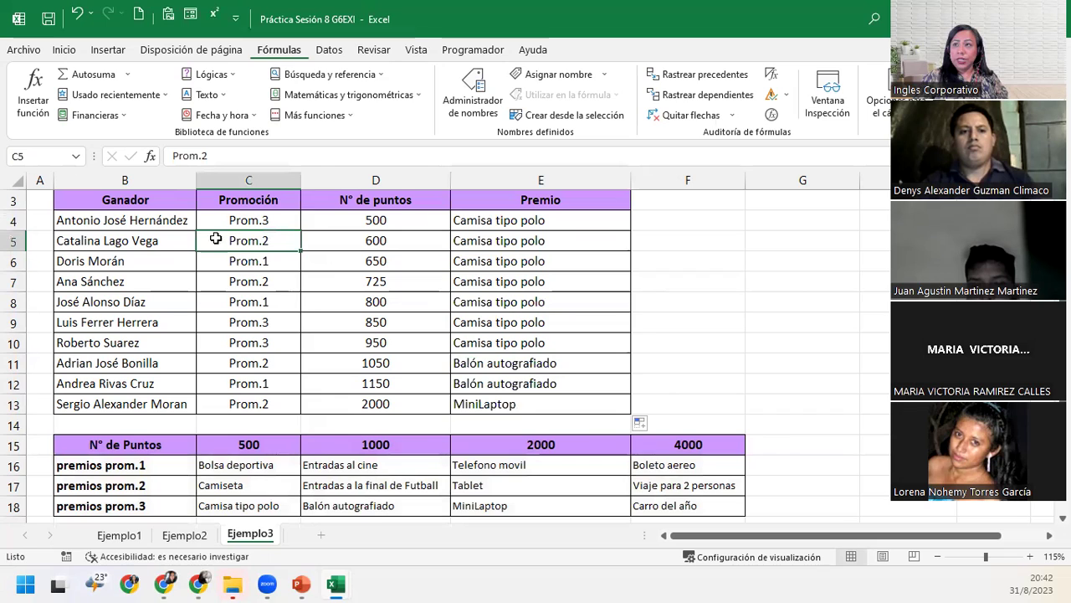
{"action": "left_click", "coordinate": [243, 484]}
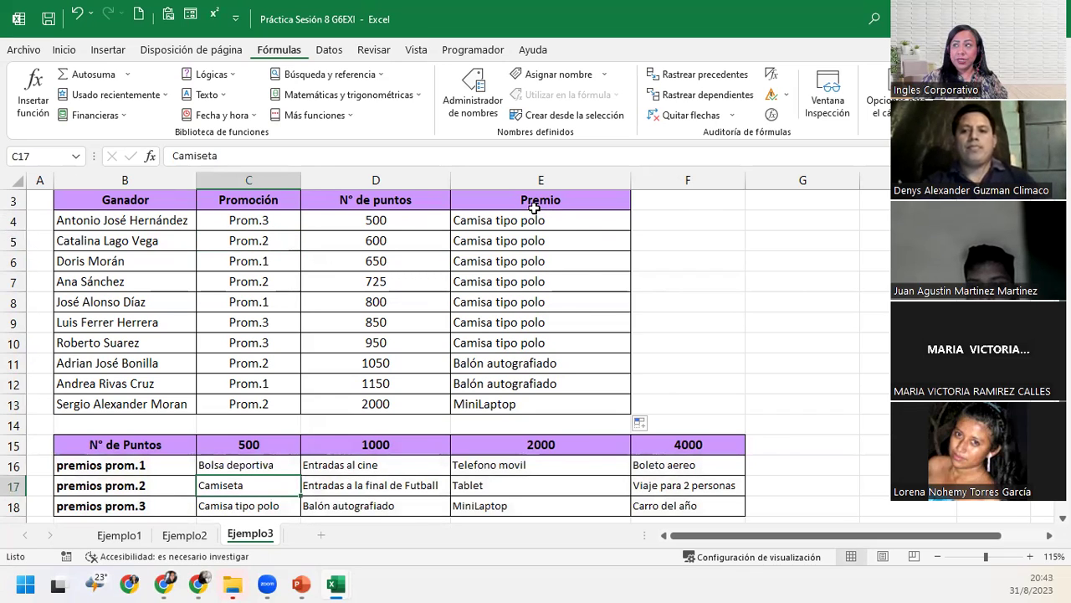
- Undo the Premio fill-down and select the row index 4 in E4's formula
{"action": "left_click", "coordinate": [78, 13]}
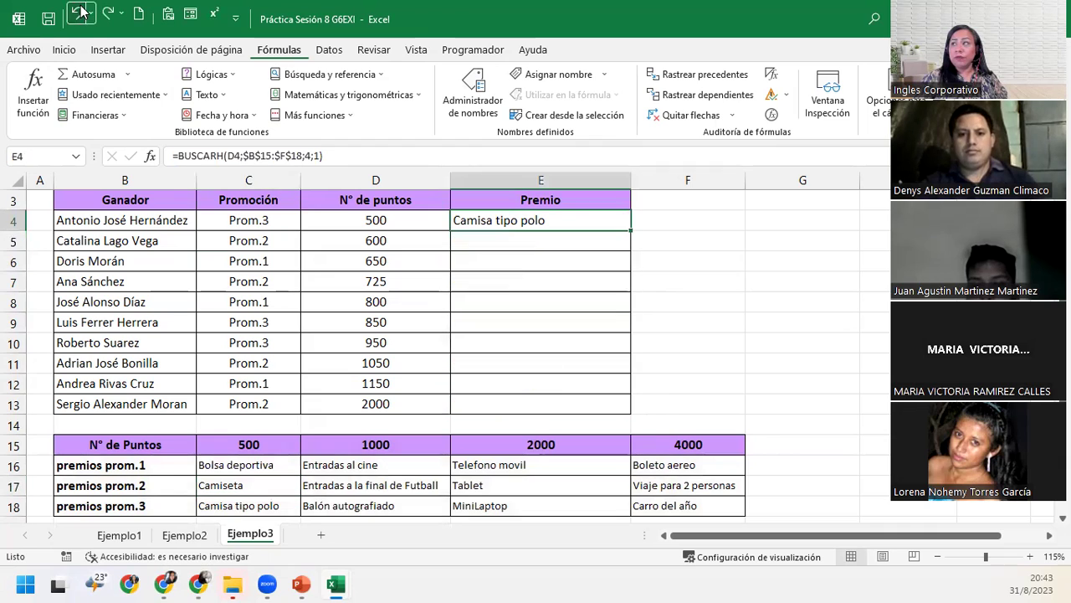
{"action": "double_click", "coordinate": [603, 219]}
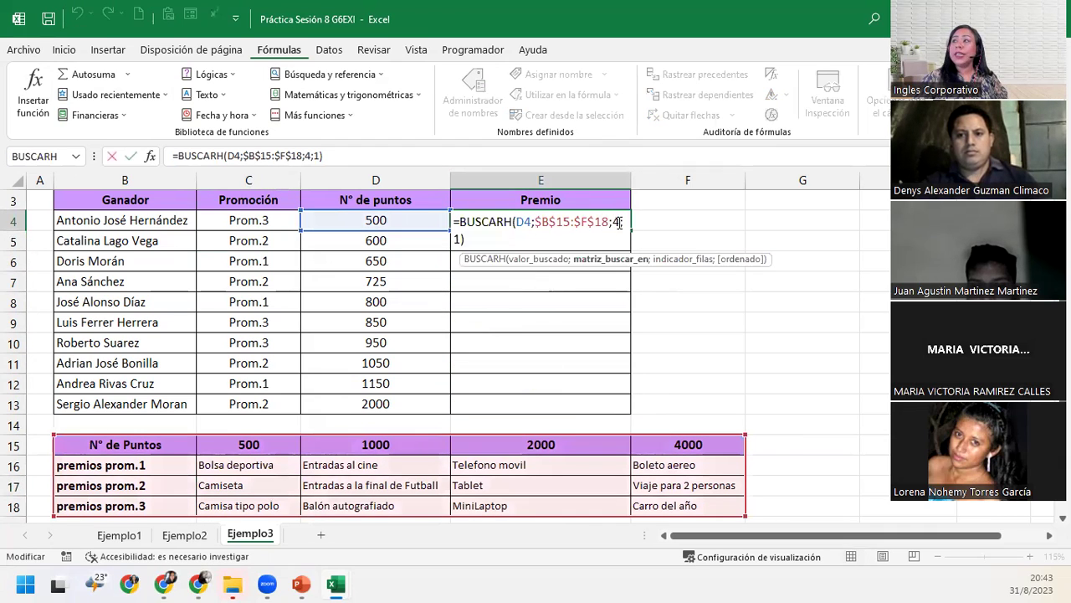
{"action": "left_click", "coordinate": [619, 222]}
{"action": "double_click", "coordinate": [615, 221]}
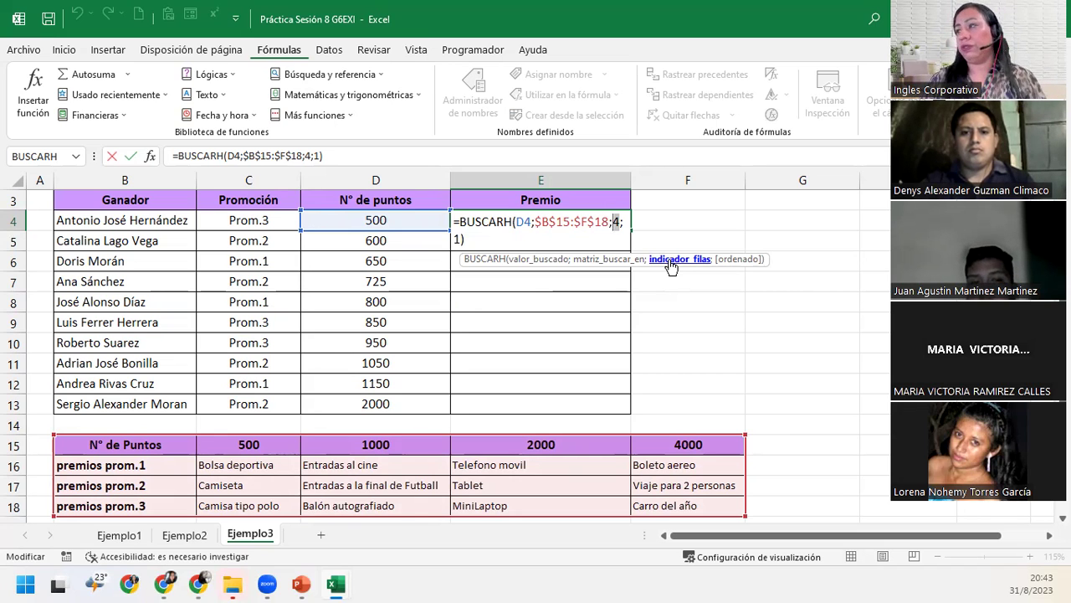
- Replace the row index with SI(C4="Prom.1";2; in E4's BUSCARH formula
{"action": "type", "text": "S"}
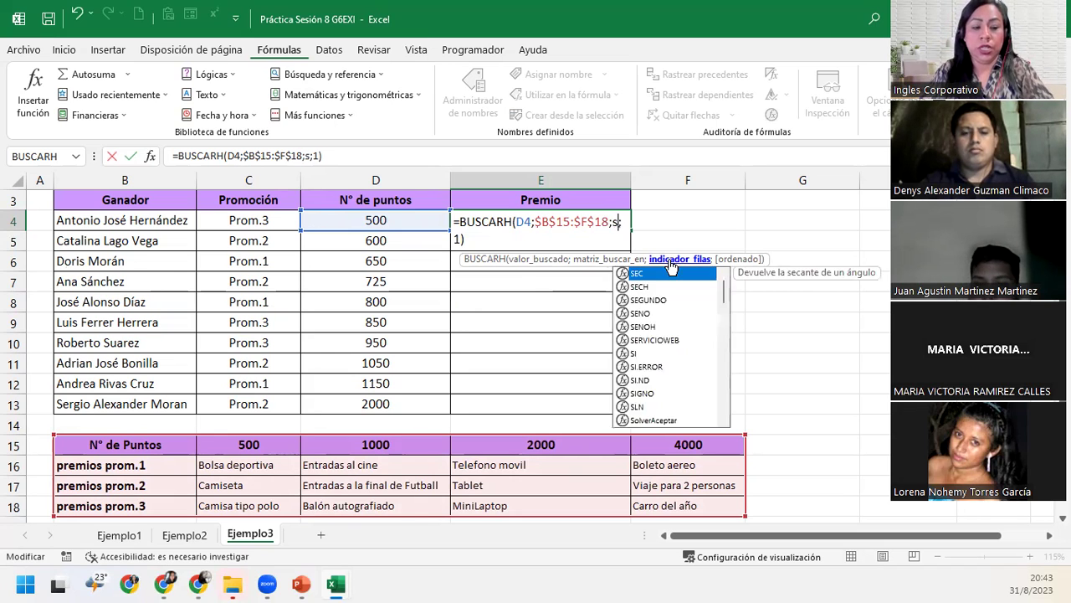
{"action": "type", "text": "I("}
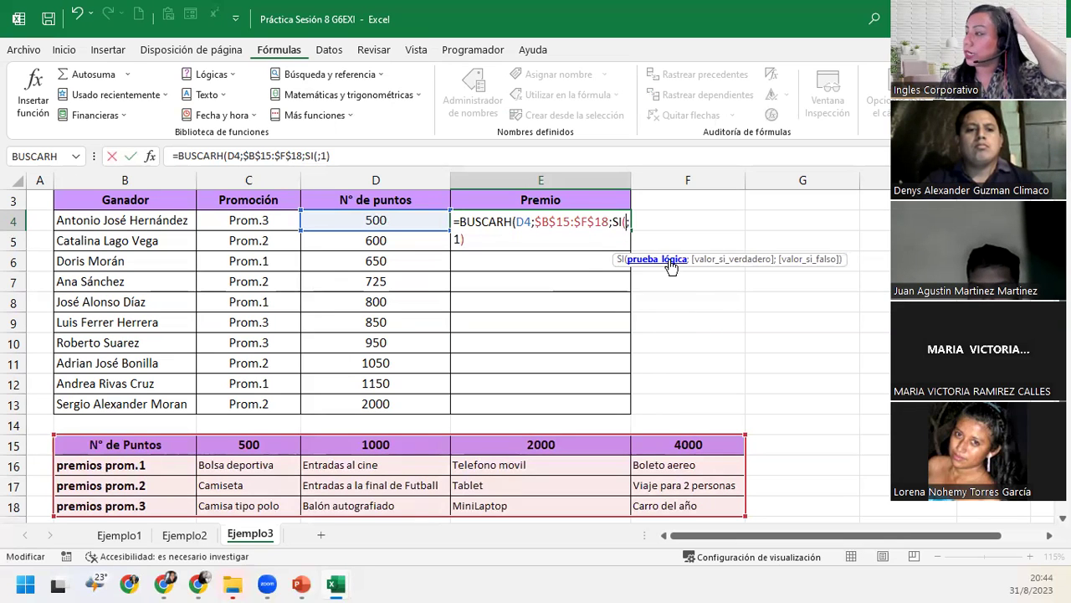
{"action": "left_click", "coordinate": [216, 220]}
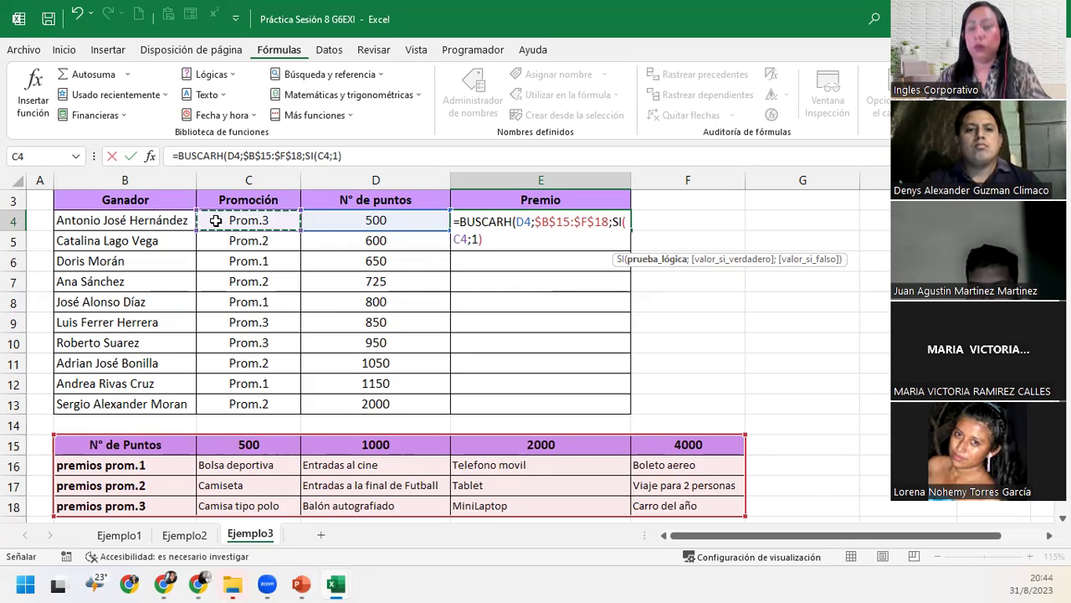
{"action": "type", "text": "=\""}
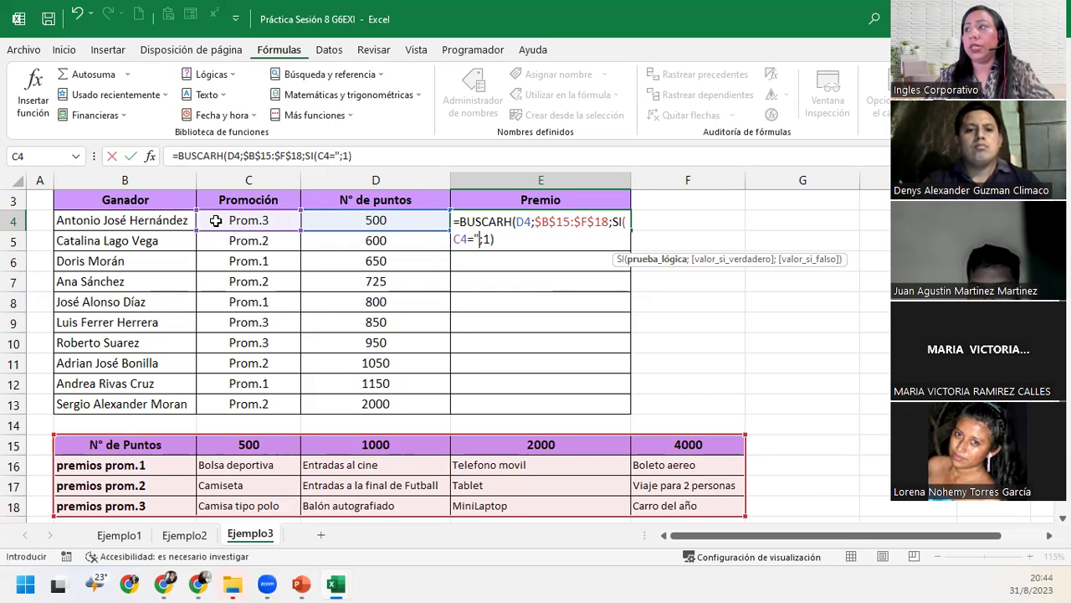
{"action": "type", "text": "Prom"}
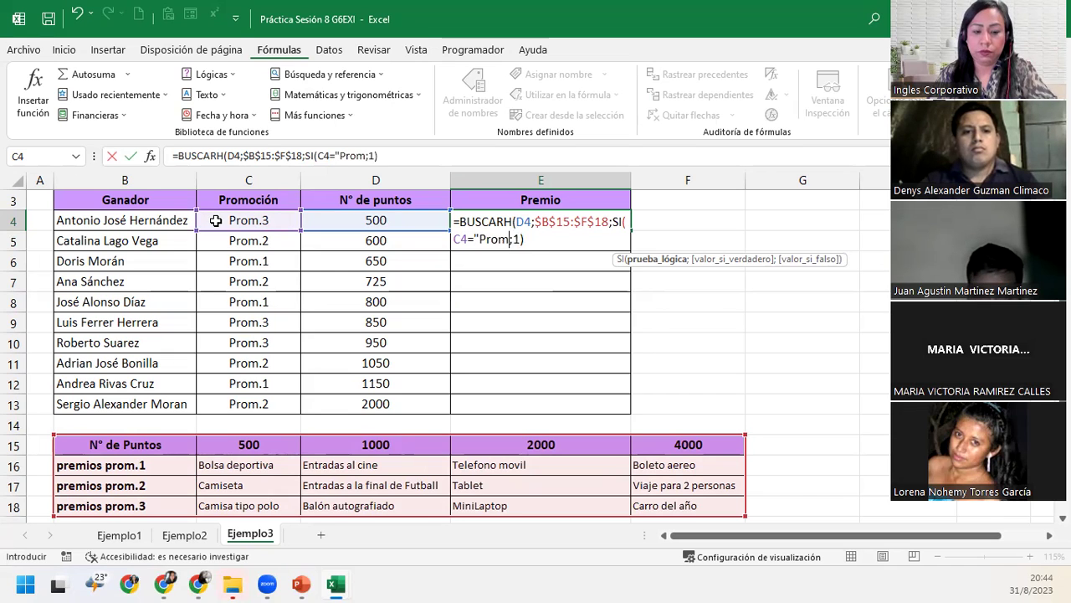
{"action": "type", "text": ".1"}
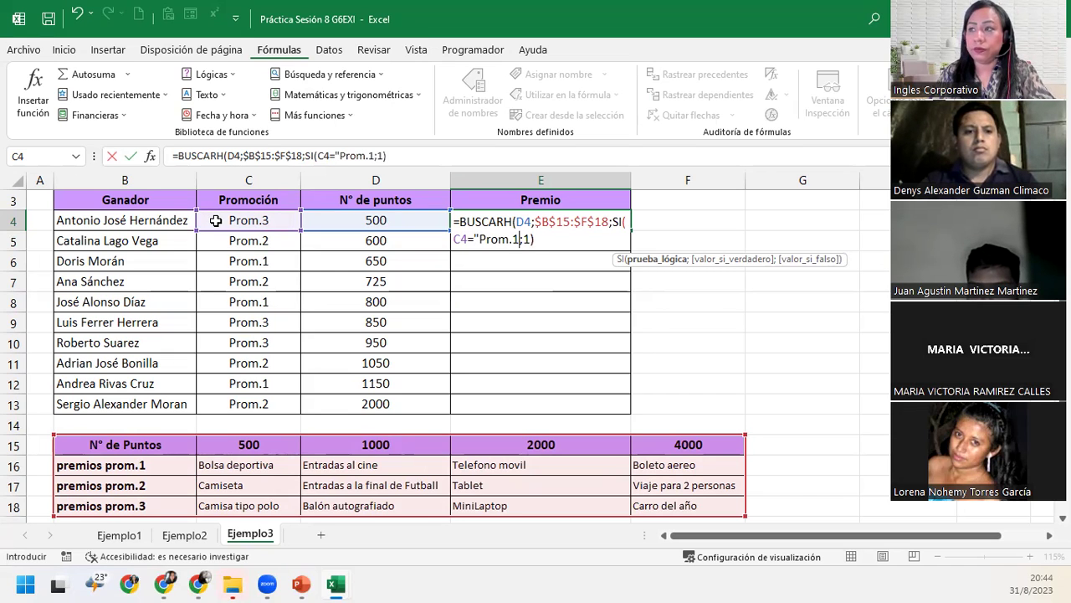
{"action": "type", "text": "\""}
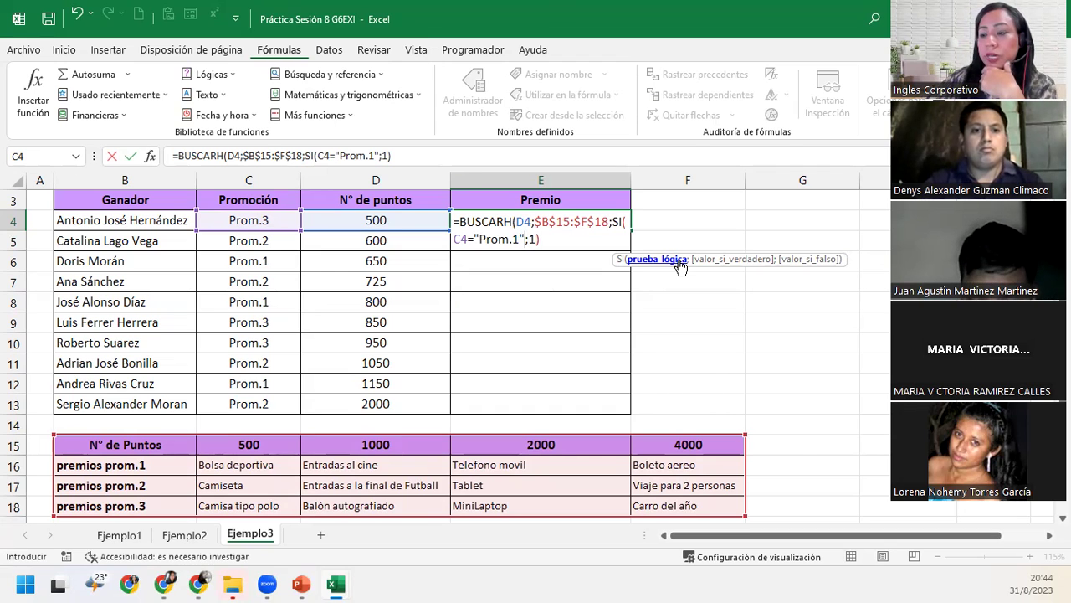
{"action": "type", "text": ";"}
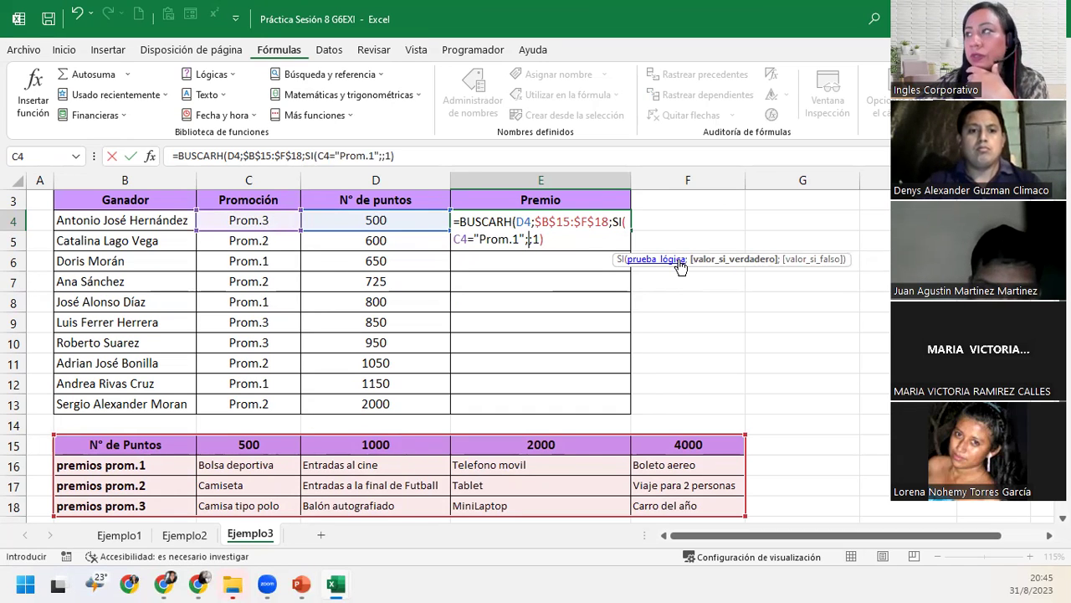
{"action": "type", "text": "2"}
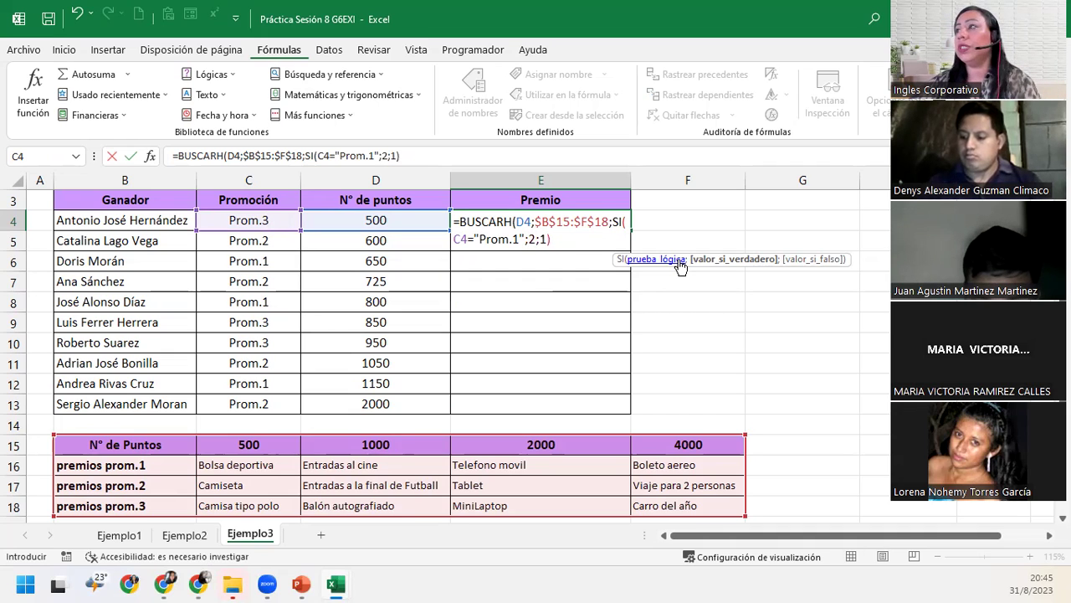
{"action": "type", "text": ";"}
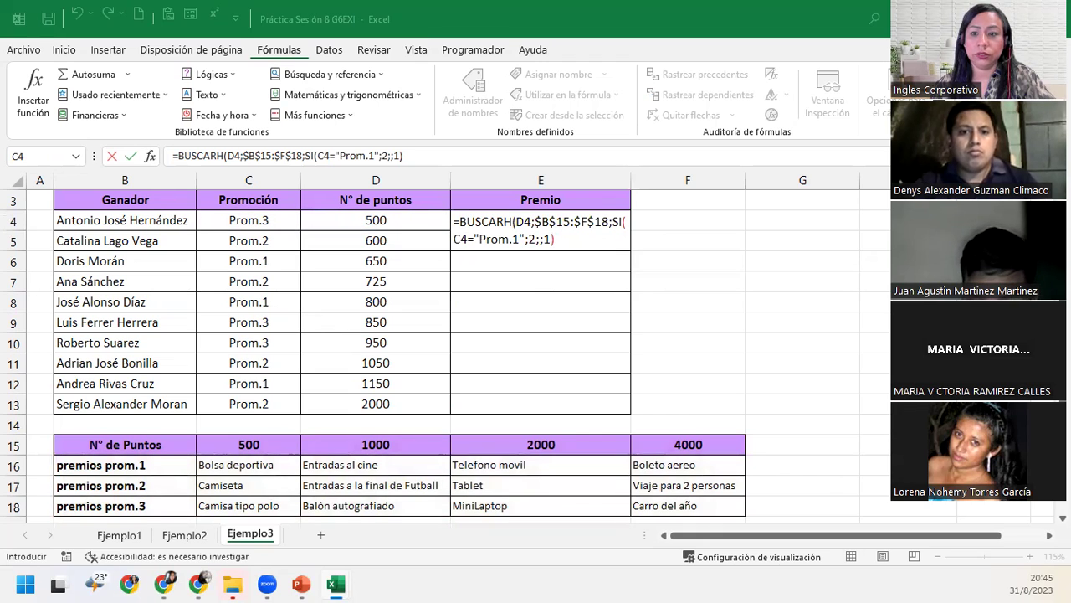
{"action": "left_click", "coordinate": [539, 240]}
- Add a nested SI(C4="Prom.2" test after the 2, fixing a typo in the promotion name
{"action": "type", "text": "SI"}
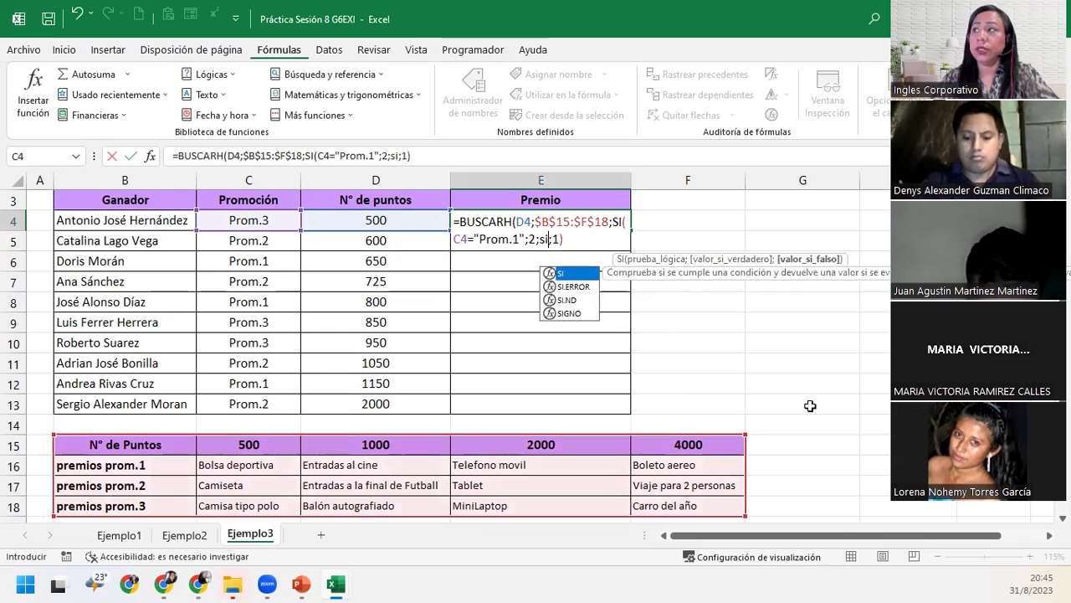
{"action": "type", "text": "("}
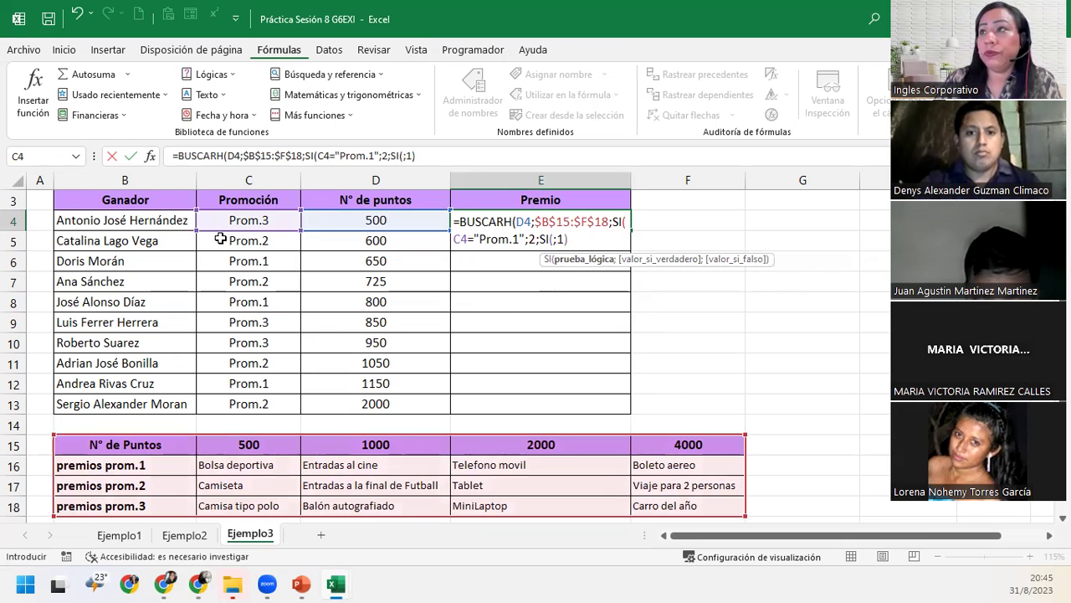
{"action": "left_click", "coordinate": [234, 220]}
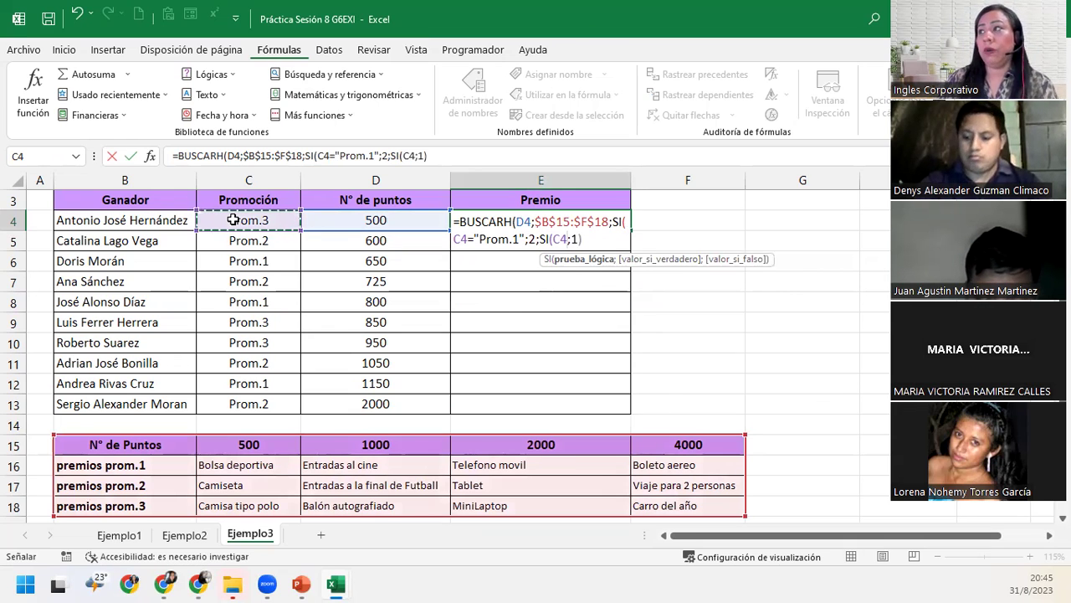
{"action": "type", "text": "=\"Prom.w"}
{"action": "key", "text": "BackSpace"}
{"action": "type", "text": "2"}
{"action": "type", "text": "\"Prom.2"}
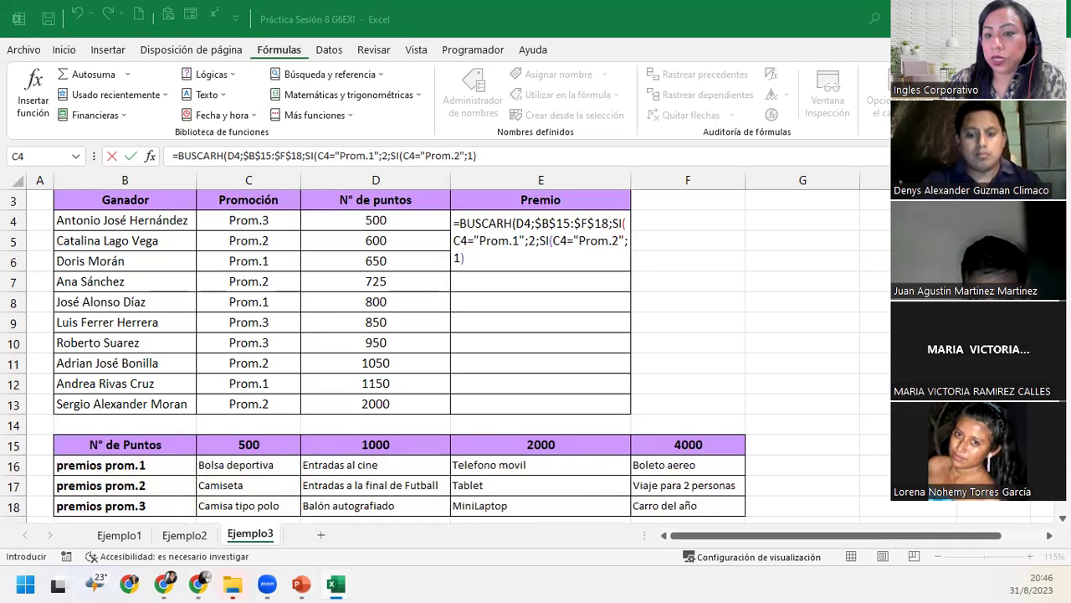
- Finish E4's nested SI with ;3;4)) so Prom.2 uses row 3 and other promotions row 4
{"action": "left_click", "coordinate": [624, 240]}
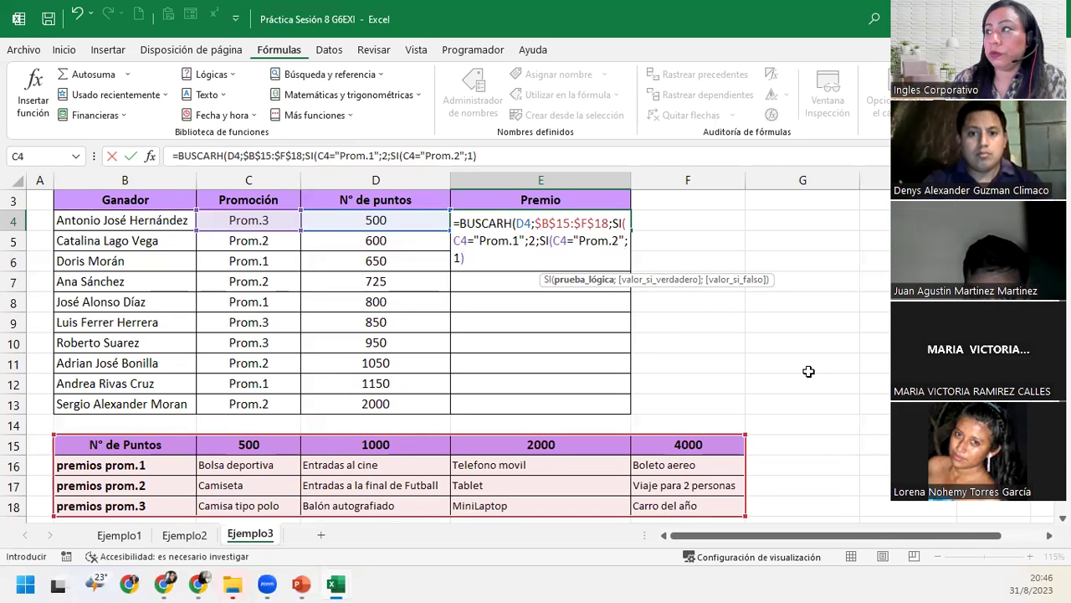
{"action": "type", "text": ";"}
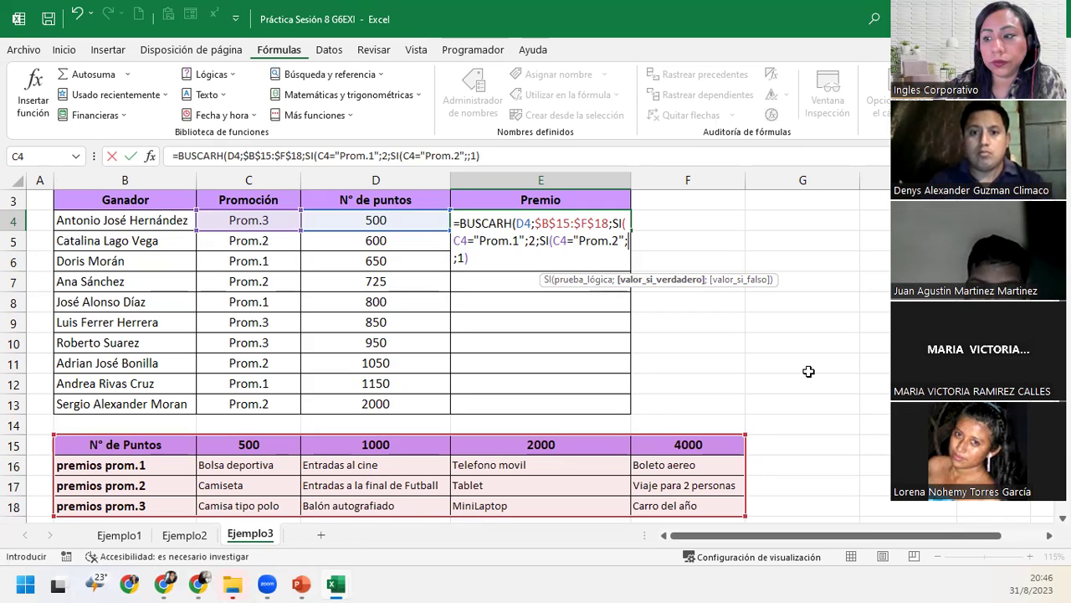
{"action": "type", "text": "3;"}
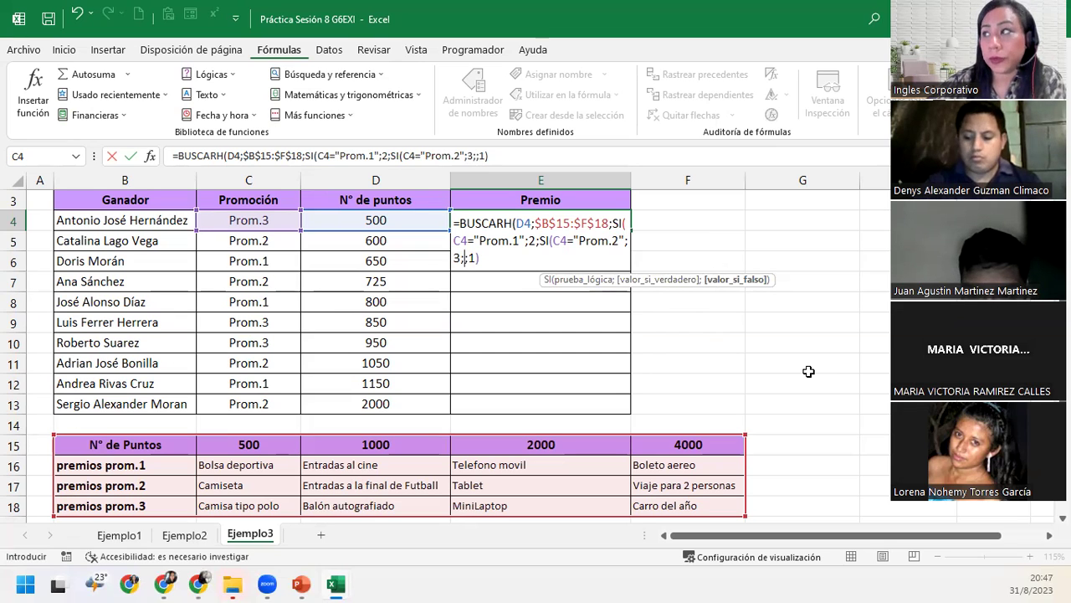
{"action": "type", "text": "4"}
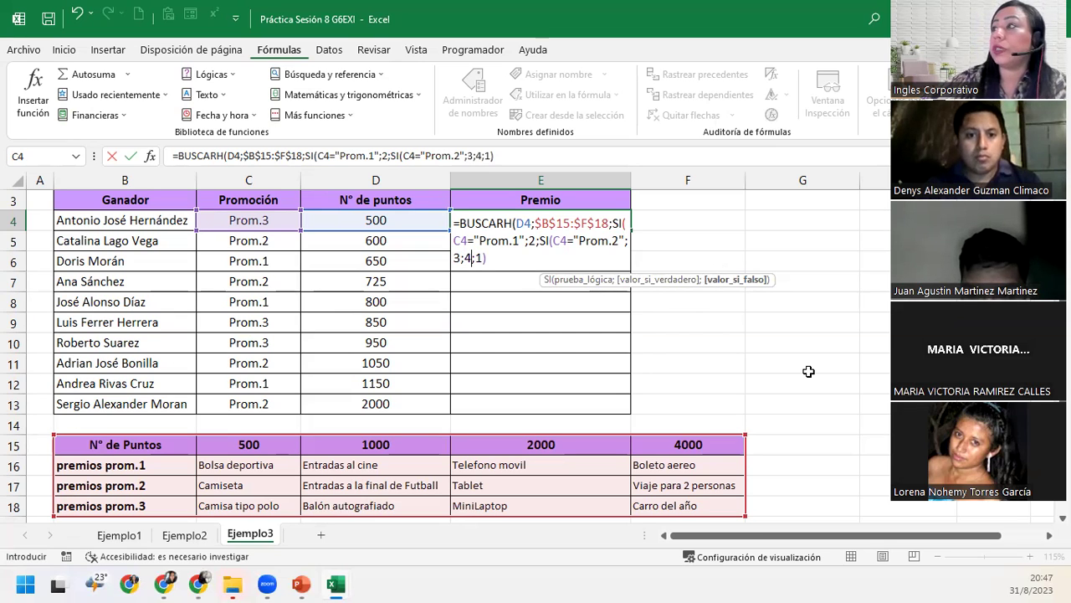
{"action": "type", "text": "))"}
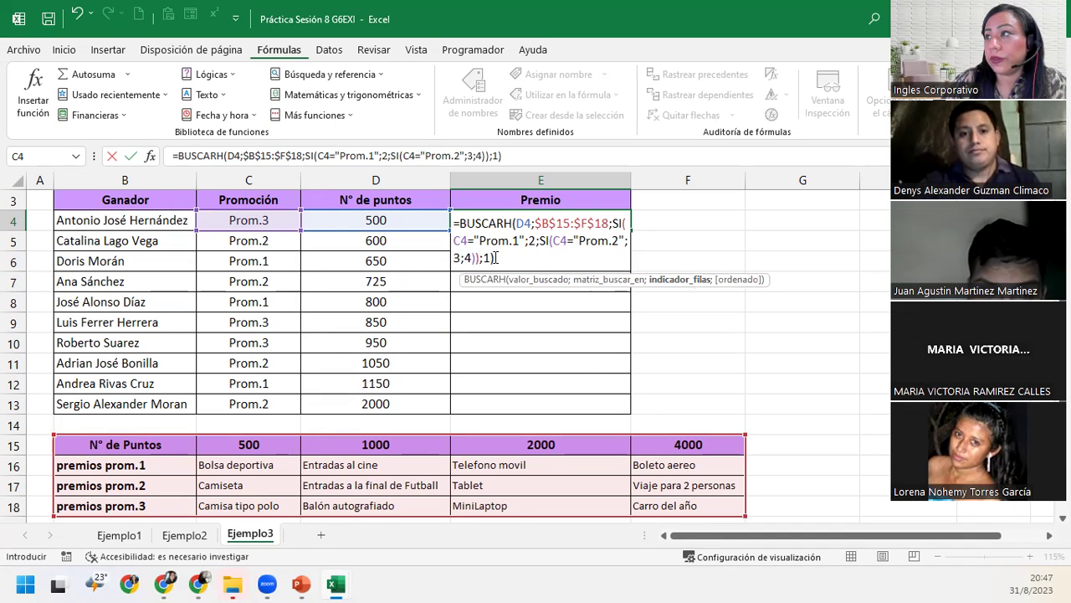
- Commit E4's nested BUSCARH prize formula and copy it down the Premio column to E13
{"action": "left_click", "coordinate": [495, 258]}
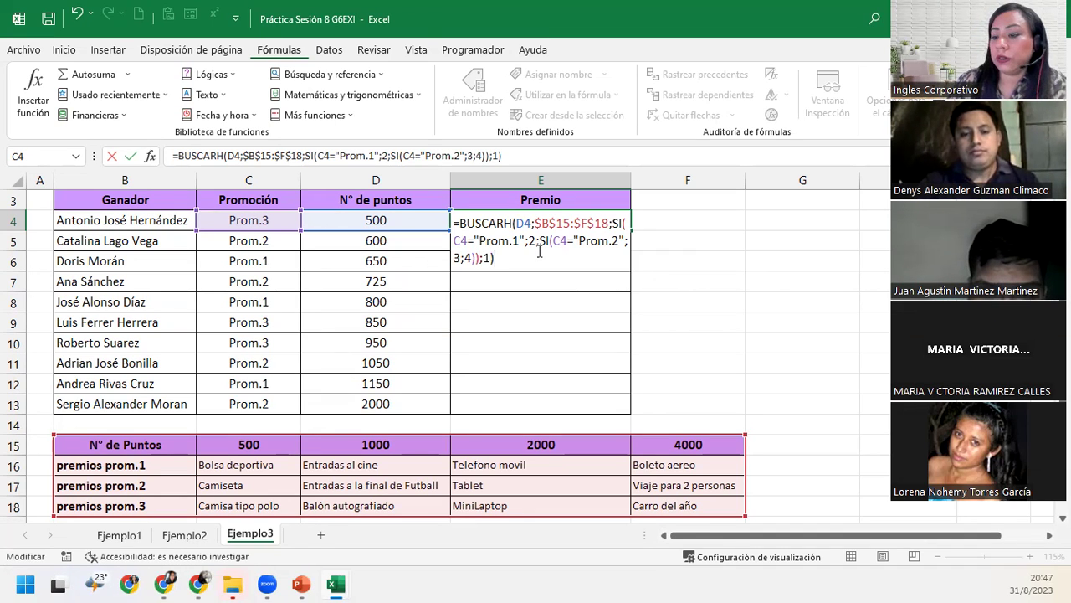
{"action": "key", "text": "Return"}
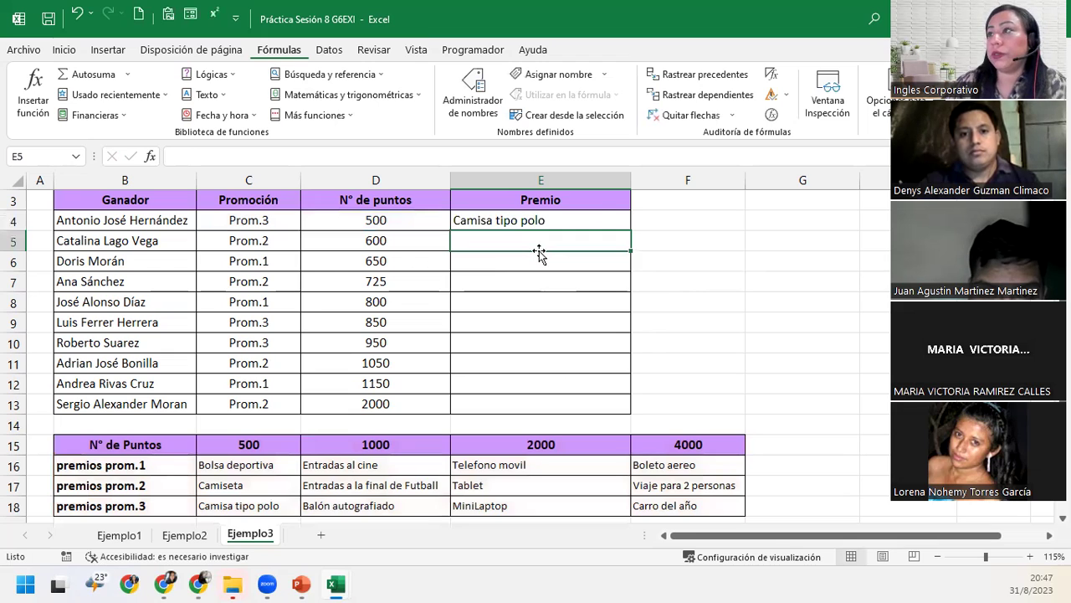
{"action": "left_click", "coordinate": [600, 222]}
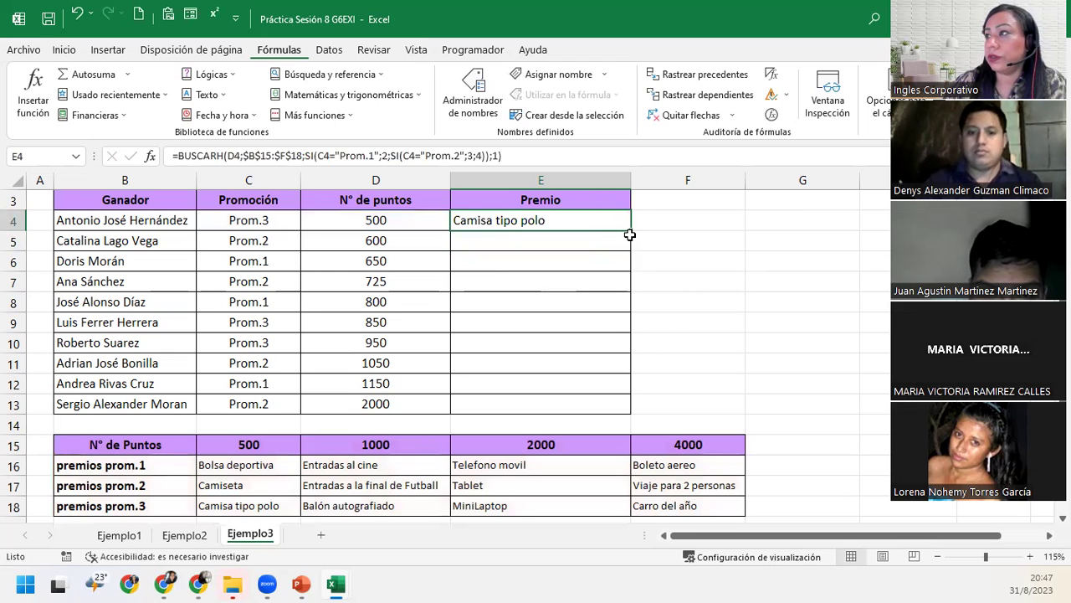
{"action": "double_click", "coordinate": [631, 230]}
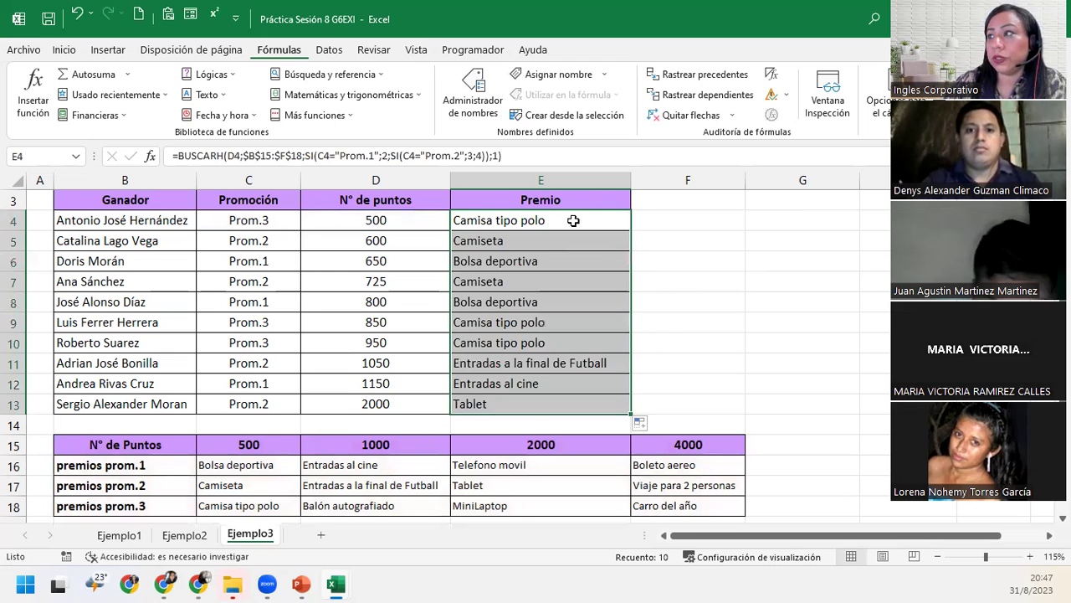
- Check the prizes in E5 and E8 against the Camiseta and Bolsa deportiva entries in the prize table
{"action": "left_click", "coordinate": [536, 237]}
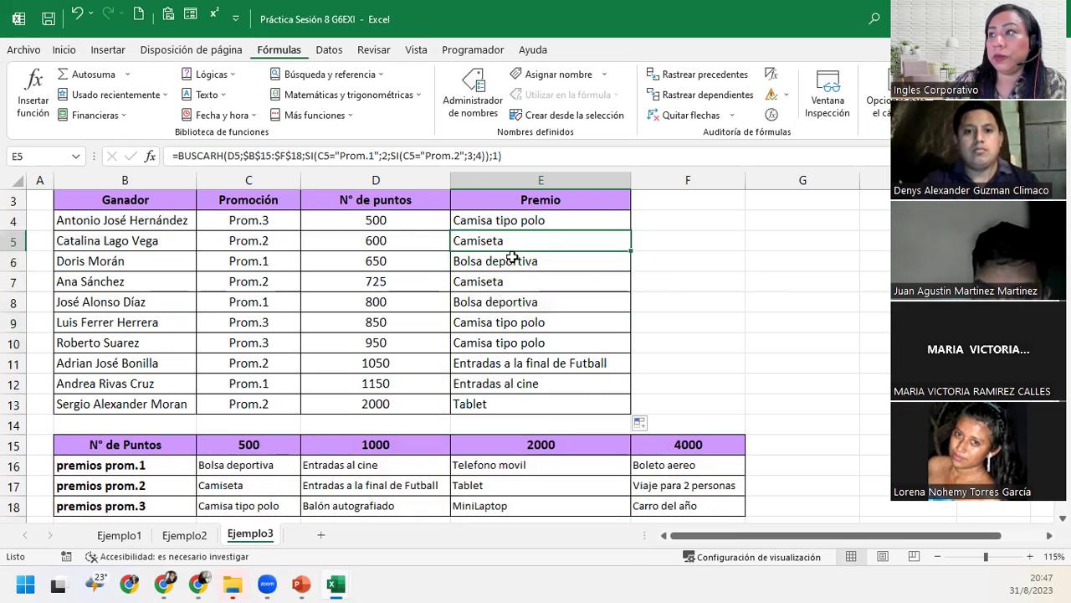
{"action": "left_click", "coordinate": [285, 239]}
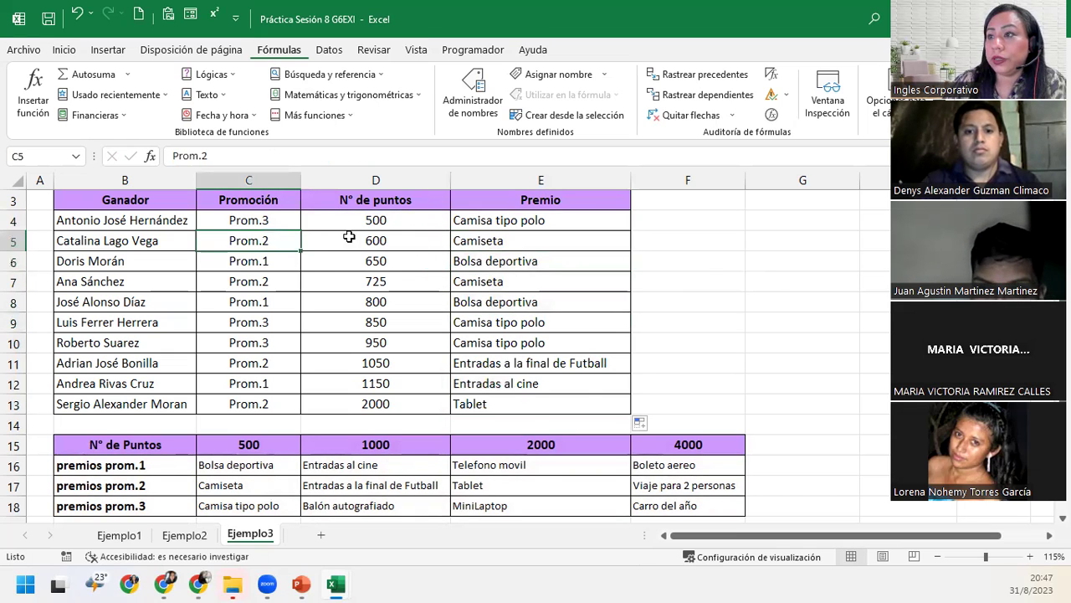
{"action": "left_click", "coordinate": [263, 485]}
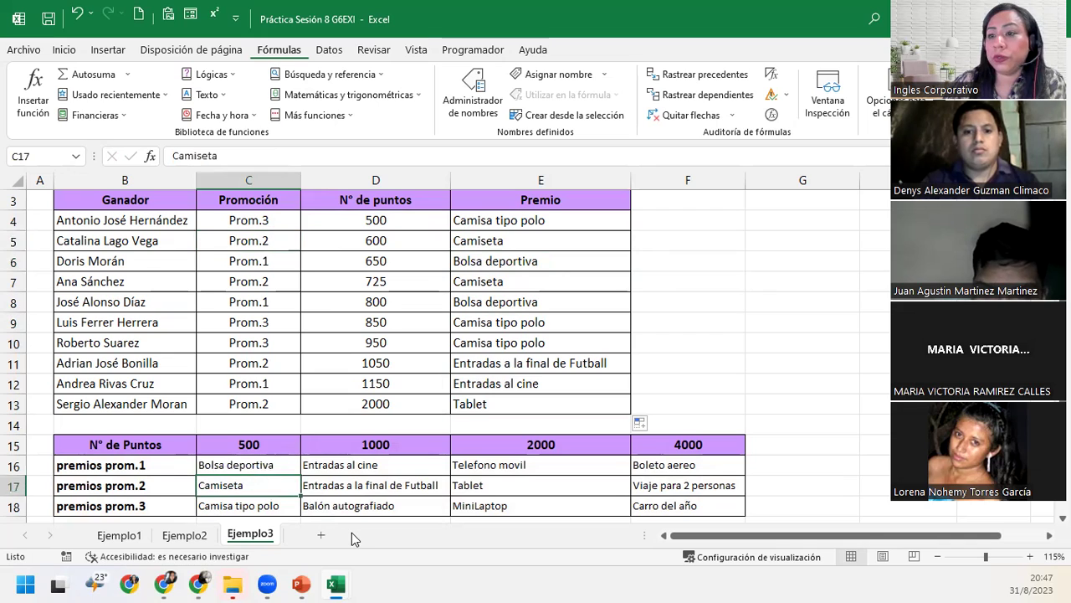
{"action": "left_click", "coordinate": [518, 301]}
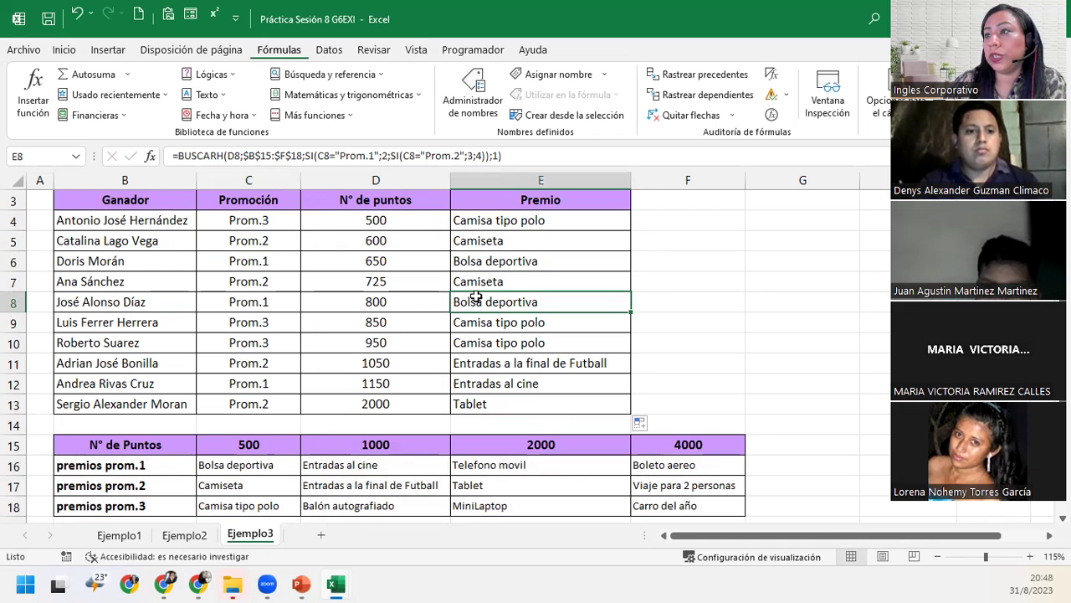
{"action": "left_click", "coordinate": [209, 469]}
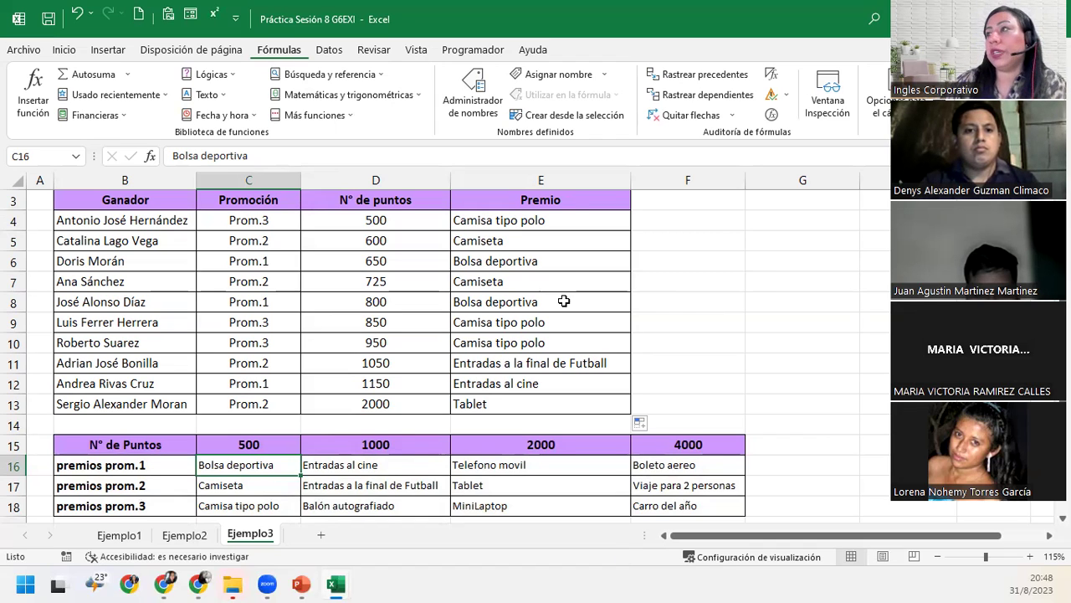
- Revise E4's prize lookup formula in the formula bar and confirm it
{"action": "left_click", "coordinate": [567, 205]}
{"action": "double_click", "coordinate": [559, 227]}
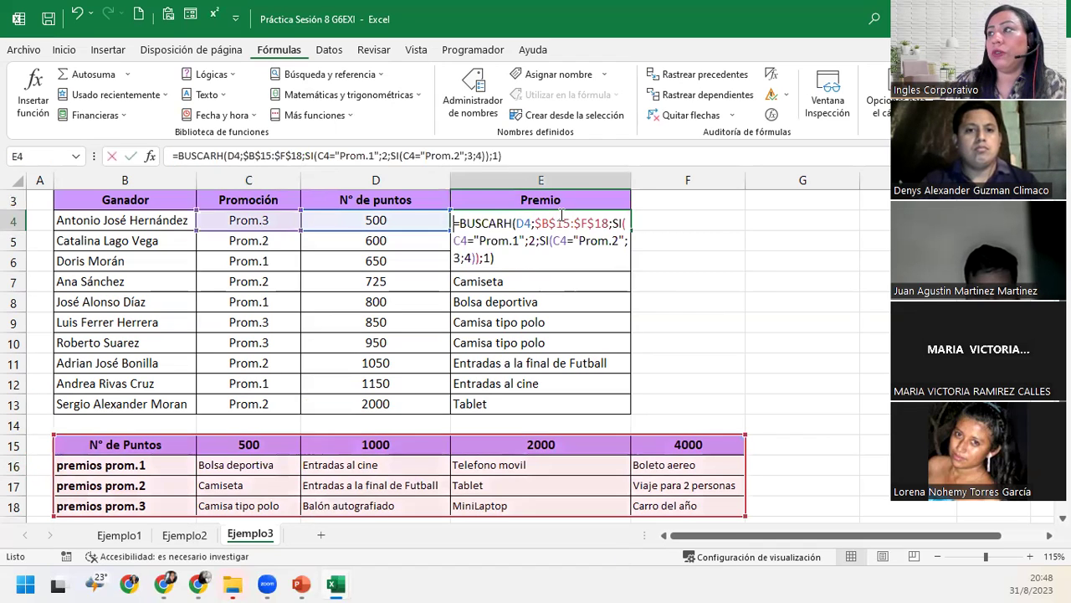
{"action": "left_click", "coordinate": [504, 159]}
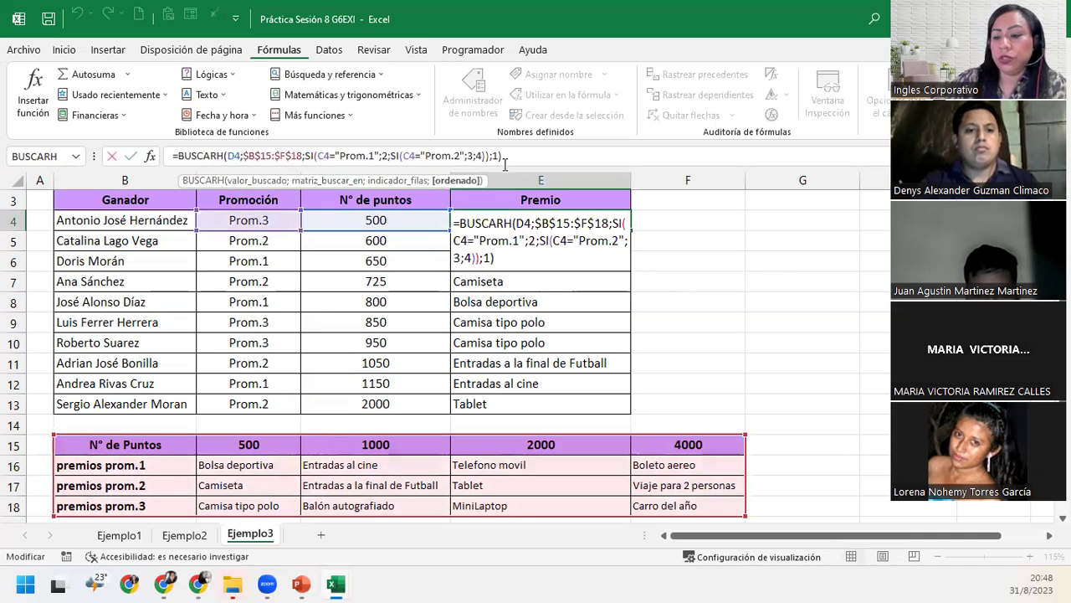
{"action": "type", "text": "0"}
{"action": "key", "text": "Return"}
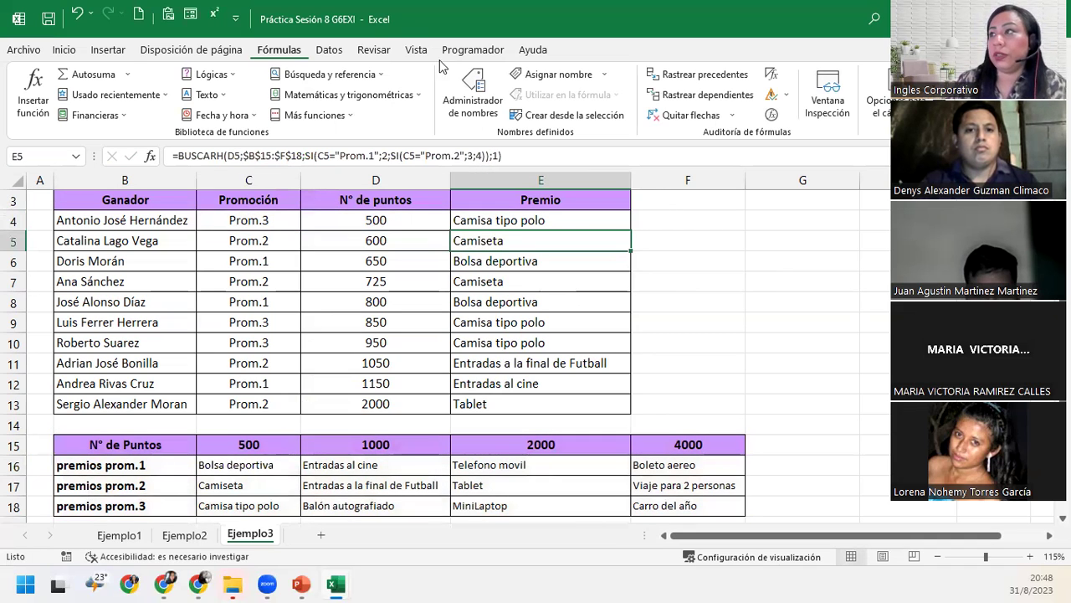
- Copy E4's exact-match prize formula down to E13 and inspect the #N/D results in E5, E8, E11 and E12
{"action": "left_click", "coordinate": [619, 221]}
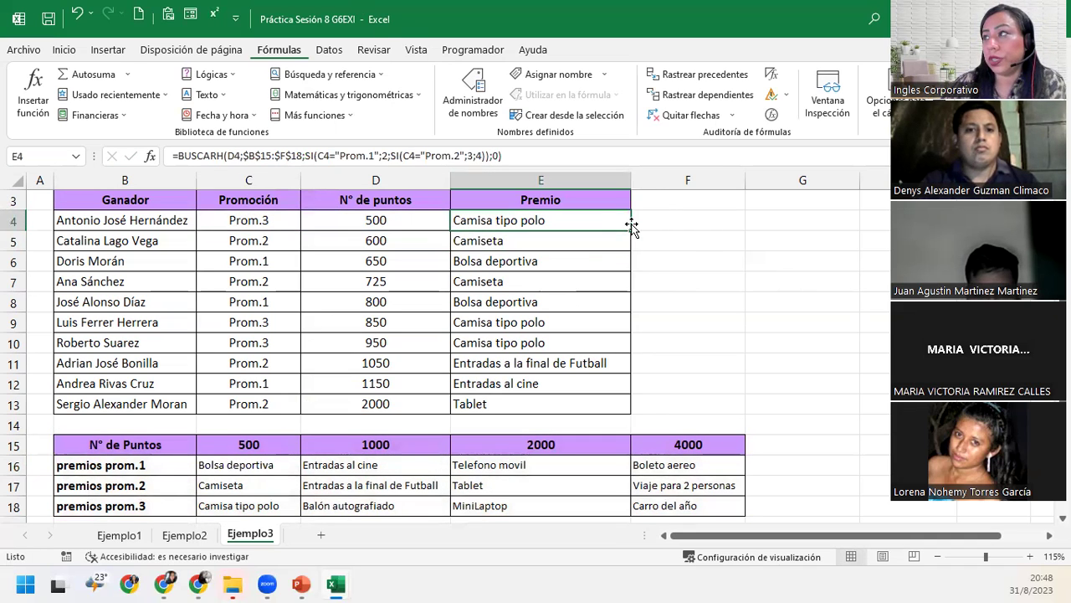
{"action": "double_click", "coordinate": [631, 231]}
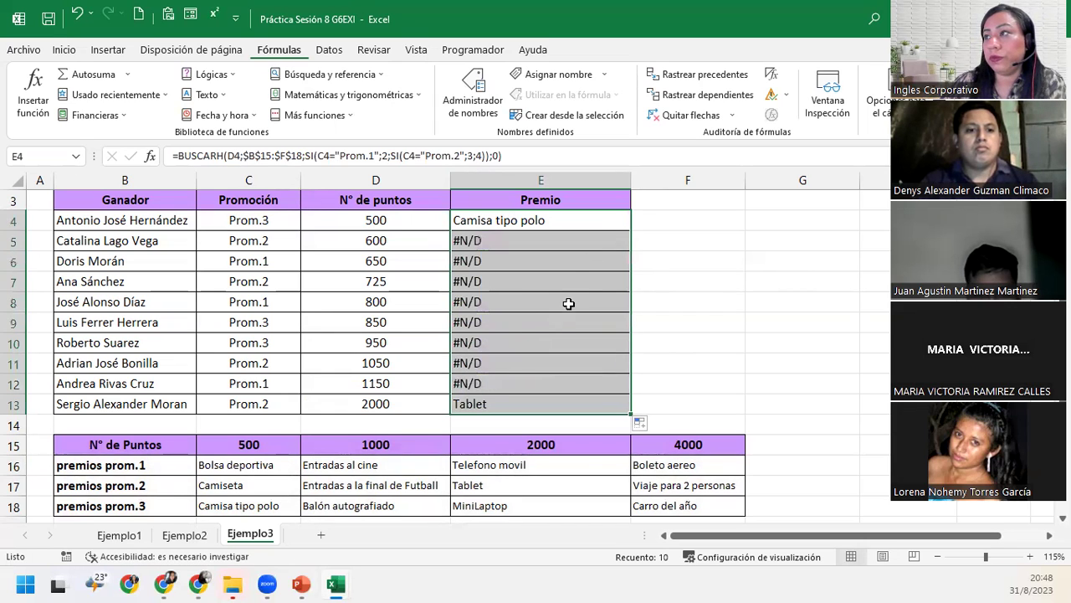
{"action": "left_click", "coordinate": [509, 256]}
{"action": "left_click", "coordinate": [514, 305]}
{"action": "left_click", "coordinate": [518, 356]}
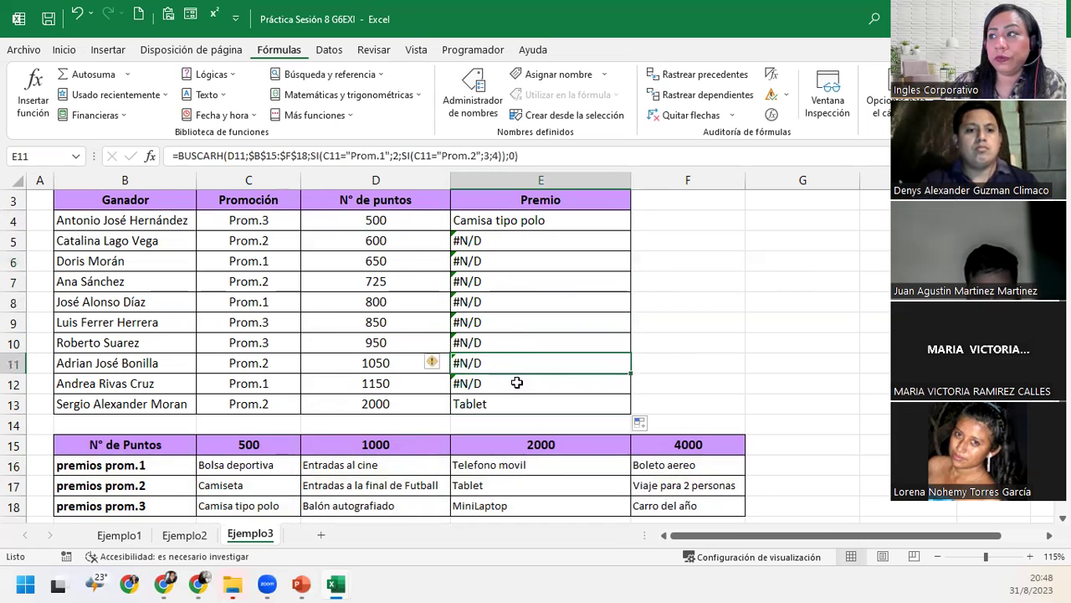
{"action": "left_click", "coordinate": [517, 382]}
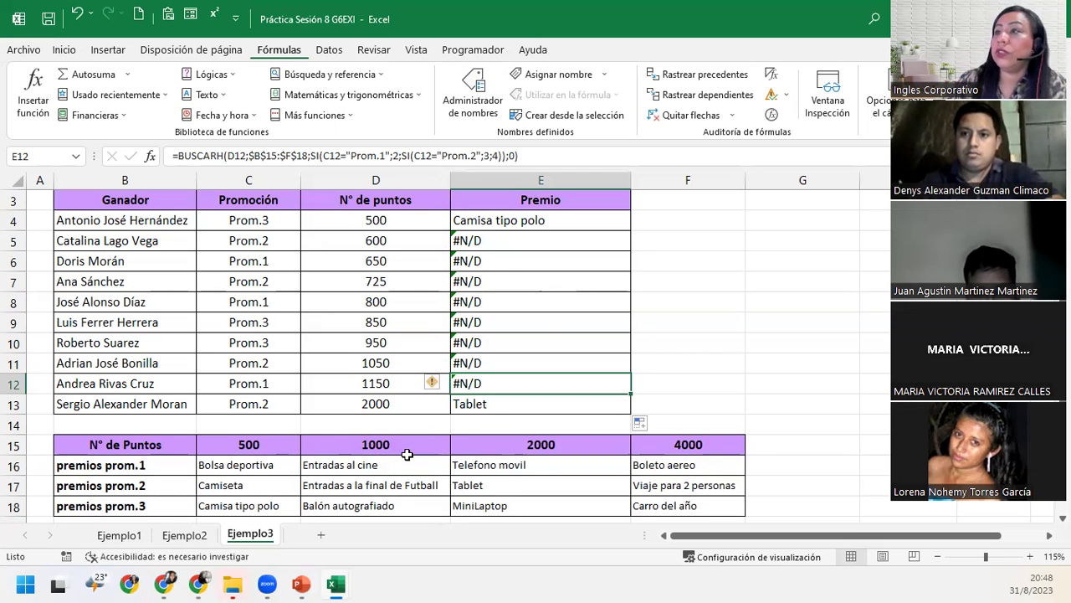
- Undo the fill-down so the Premio column shows prize names instead of #N/D errors
{"action": "left_click", "coordinate": [75, 13]}
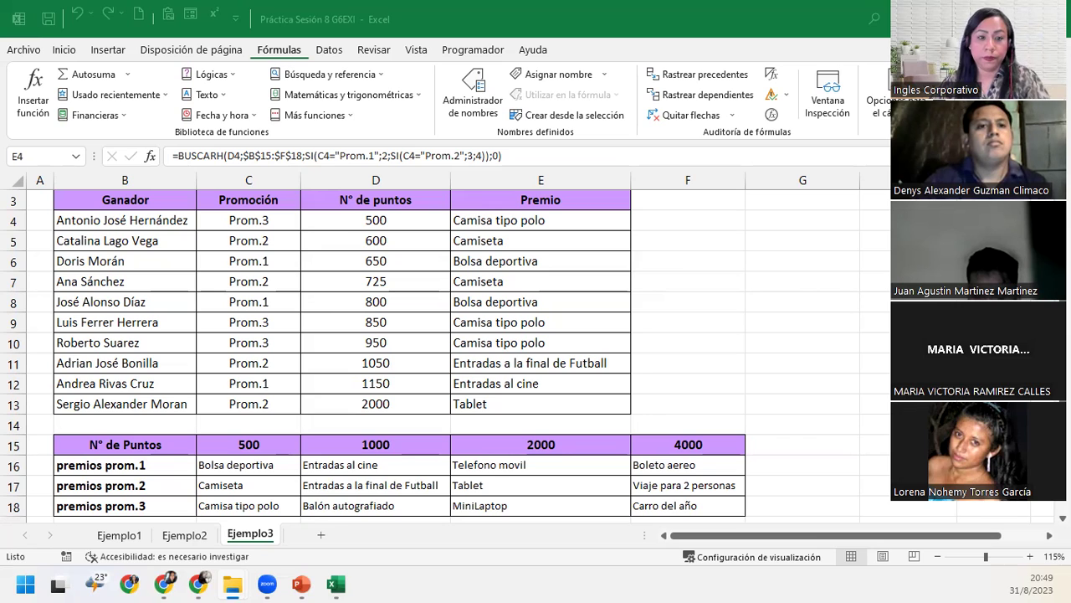
{"action": "key", "text": "alt+Tab"}
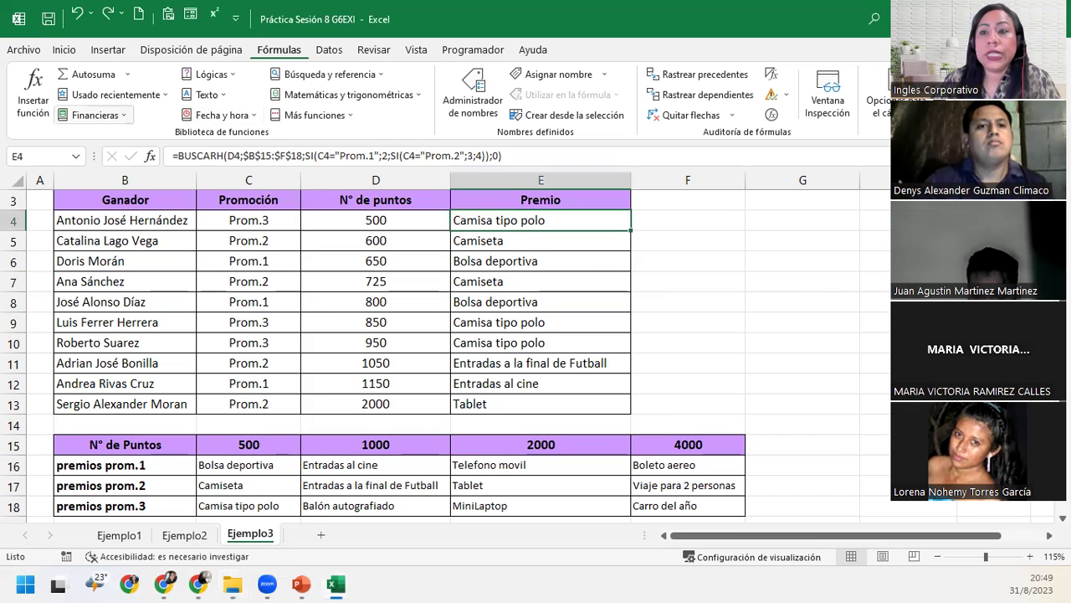
{"action": "key", "text": "alt+Tab"}
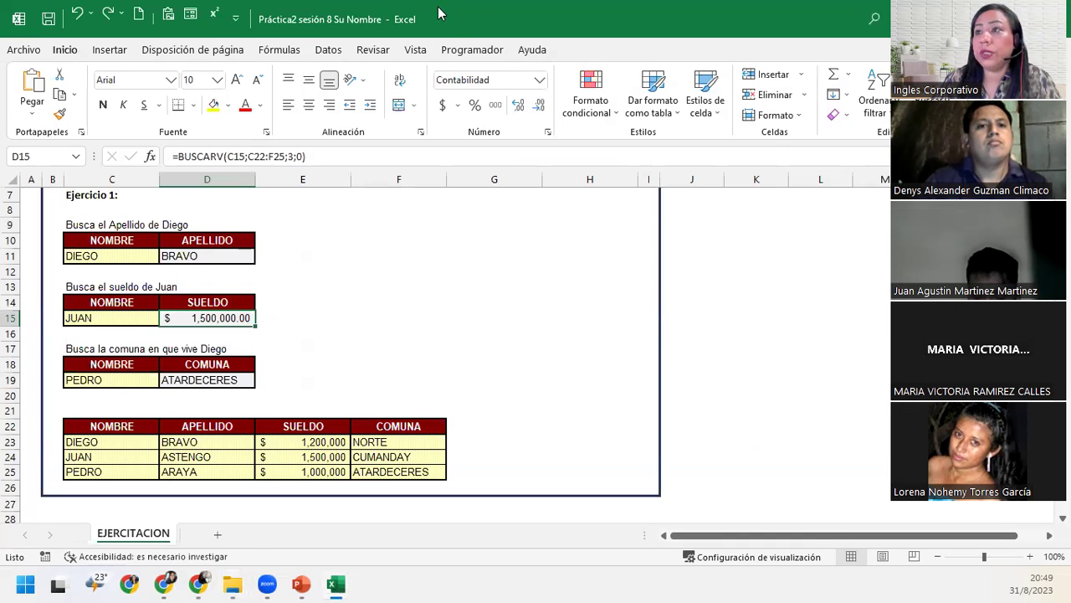
{"action": "key", "text": "alt+Tab"}
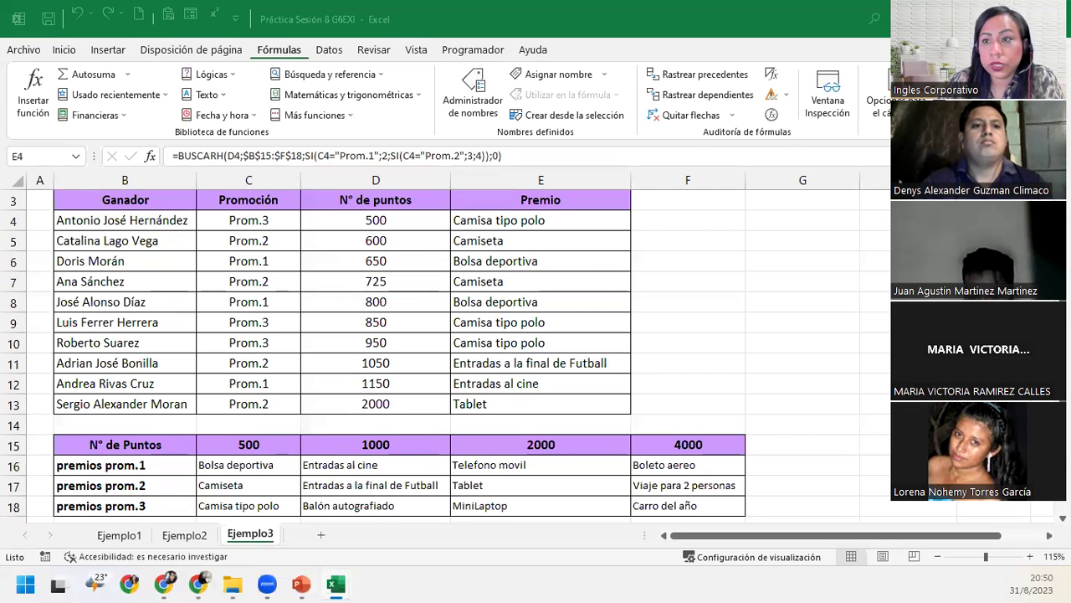
- Bring the Excel workbook window back into focus
{"action": "left_click", "coordinate": [541, 220]}
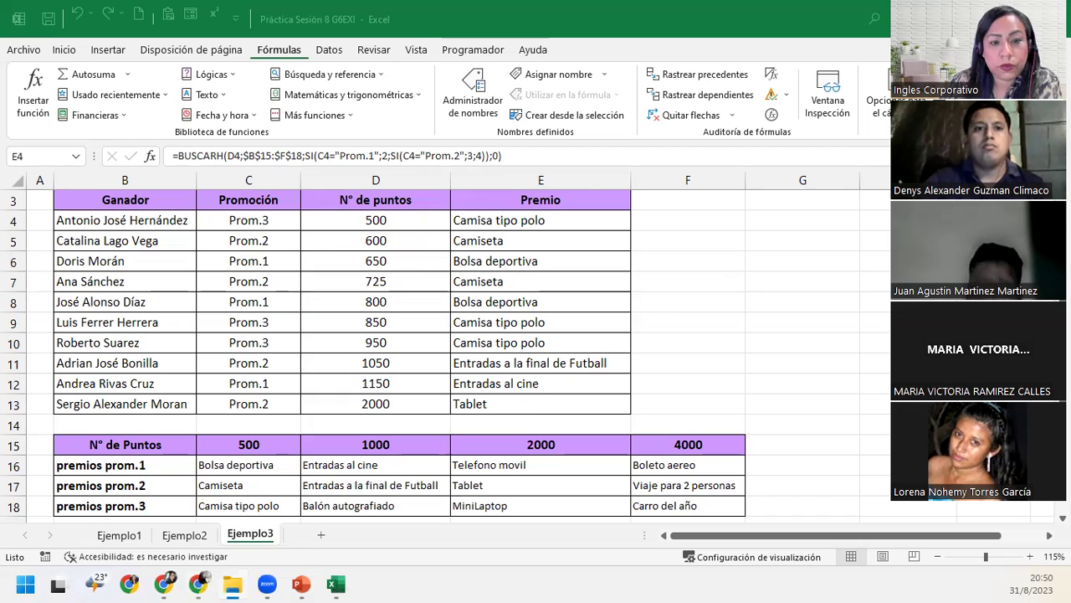
{"action": "left_click", "coordinate": [540, 220]}
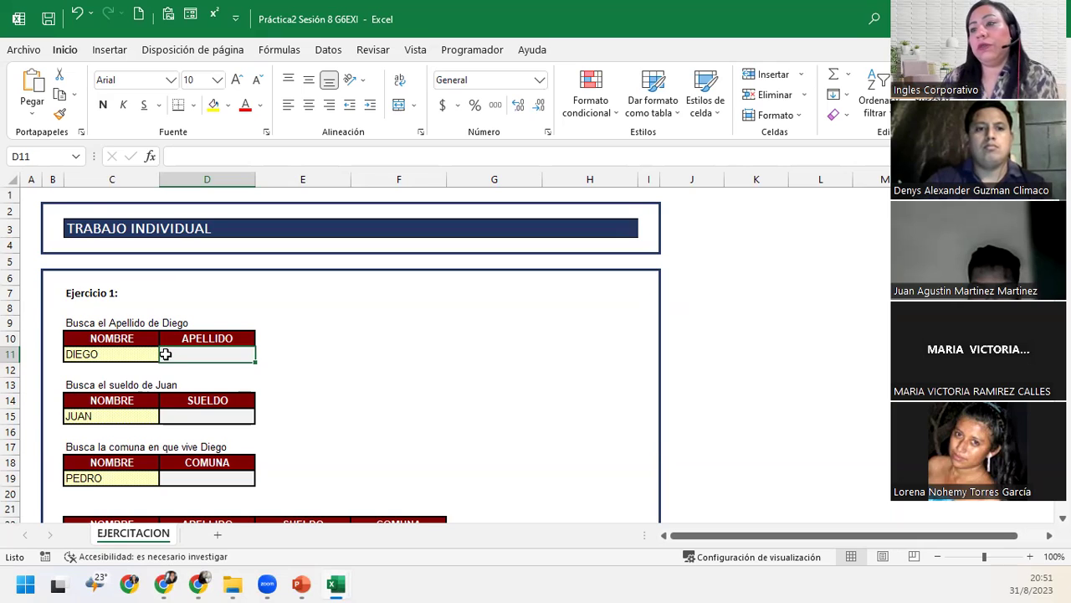
{"action": "scroll", "coordinate": [175, 360], "scroll_direction": "down", "scroll_amount": 3}
{"action": "scroll", "coordinate": [186, 366], "scroll_direction": "down", "scroll_amount": 4}
{"action": "scroll", "coordinate": [201, 385], "scroll_direction": "down", "scroll_amount": 4}
{"action": "scroll", "coordinate": [205, 392], "scroll_direction": "down", "scroll_amount": 4}
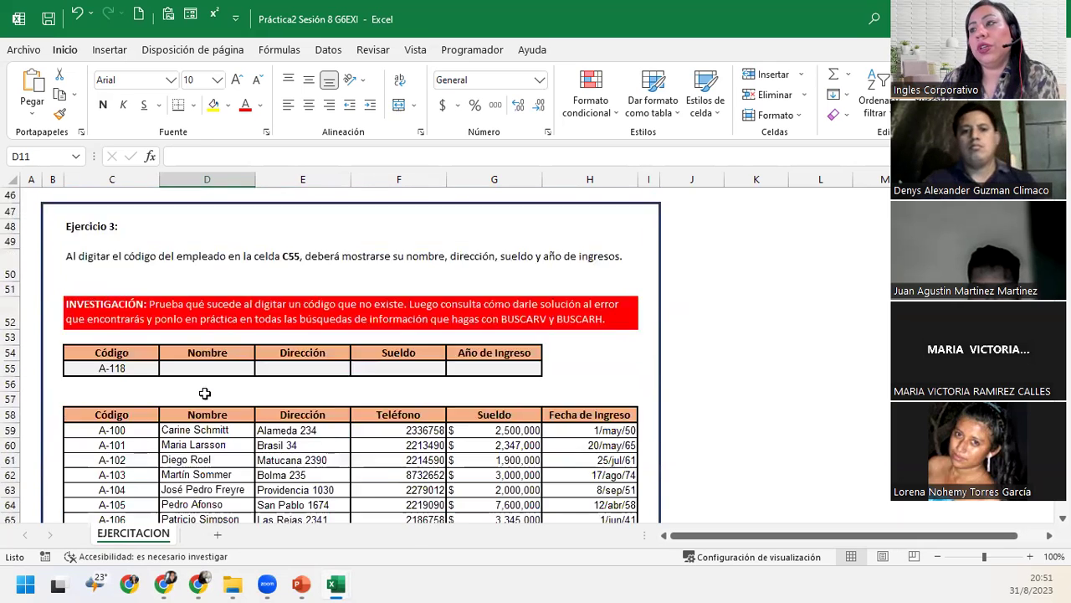
{"action": "scroll", "coordinate": [205, 392], "scroll_direction": "down", "scroll_amount": 1}
{"action": "scroll", "coordinate": [205, 393], "scroll_direction": "down", "scroll_amount": 1}
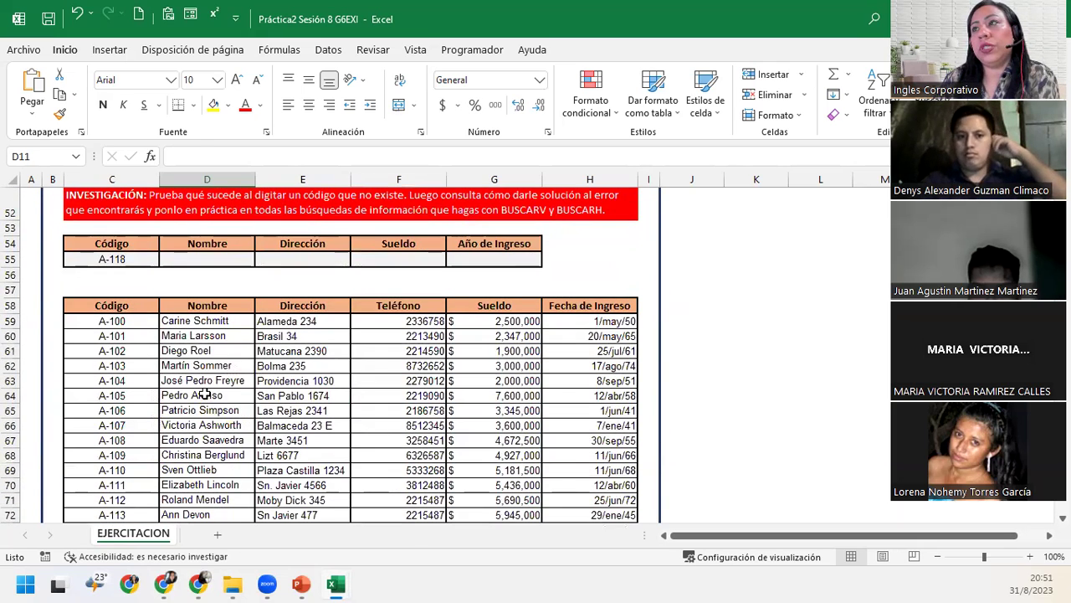
{"action": "scroll", "coordinate": [205, 394], "scroll_direction": "down", "scroll_amount": 2}
{"action": "scroll", "coordinate": [205, 393], "scroll_direction": "down", "scroll_amount": 4}
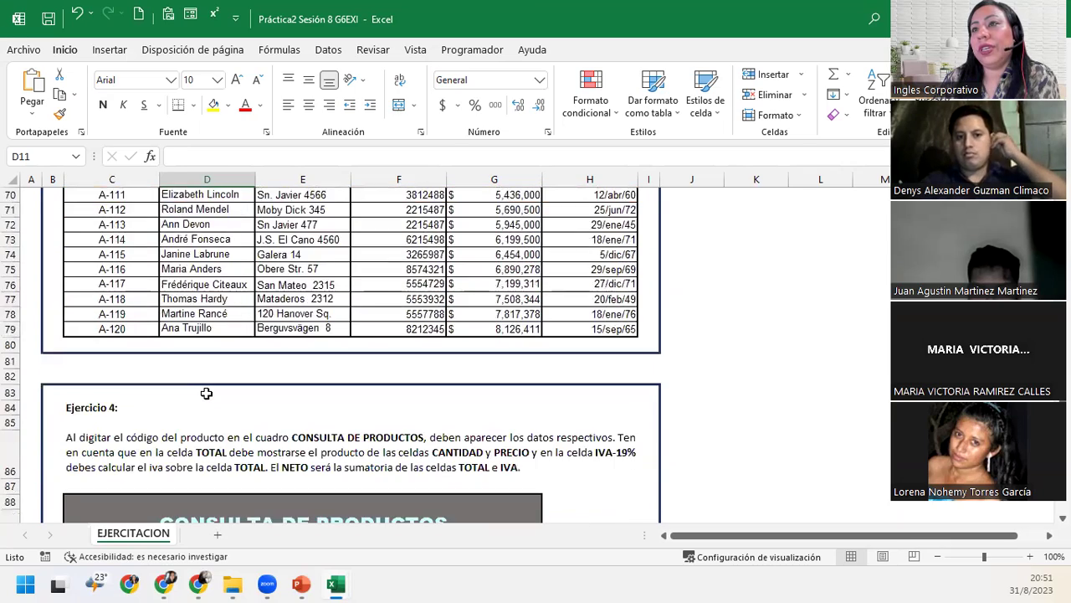
{"action": "scroll", "coordinate": [210, 387], "scroll_direction": "up", "scroll_amount": 7}
{"action": "scroll", "coordinate": [213, 381], "scroll_direction": "up", "scroll_amount": 8}
{"action": "scroll", "coordinate": [216, 376], "scroll_direction": "up", "scroll_amount": 2}
{"action": "scroll", "coordinate": [221, 369], "scroll_direction": "up", "scroll_amount": 5}
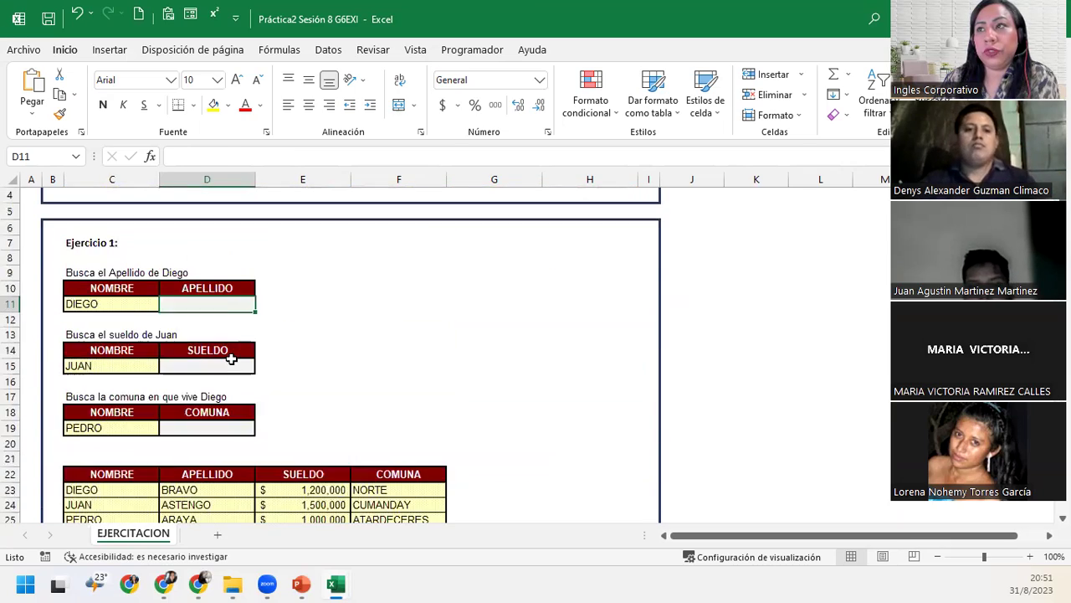
{"action": "scroll", "coordinate": [228, 356], "scroll_direction": "up", "scroll_amount": 1}
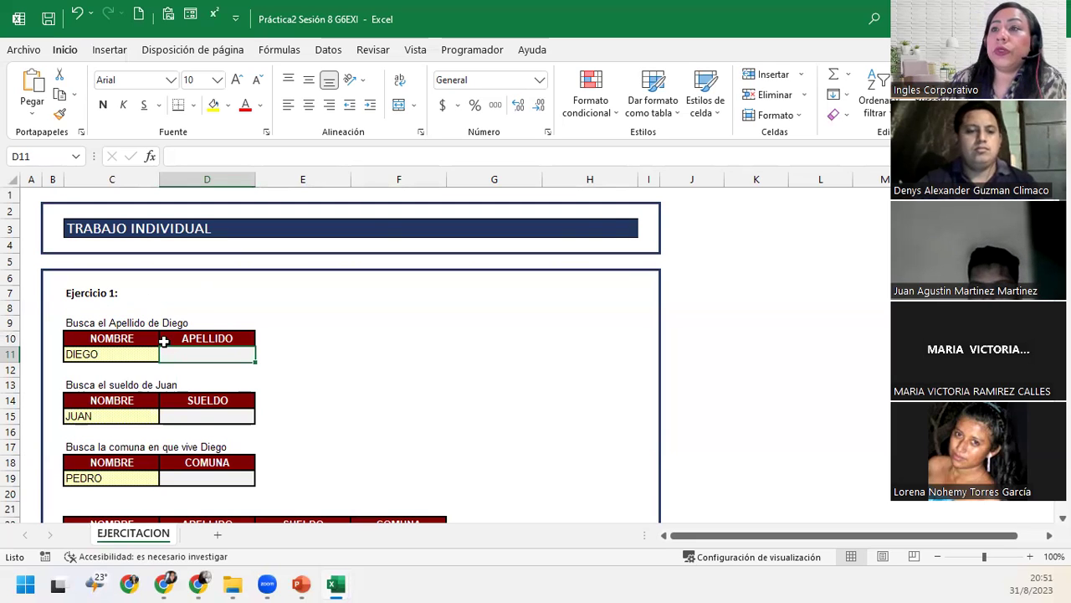
{"action": "left_click", "coordinate": [136, 350]}
{"action": "scroll", "coordinate": [154, 243], "scroll_direction": "down", "scroll_amount": 2}
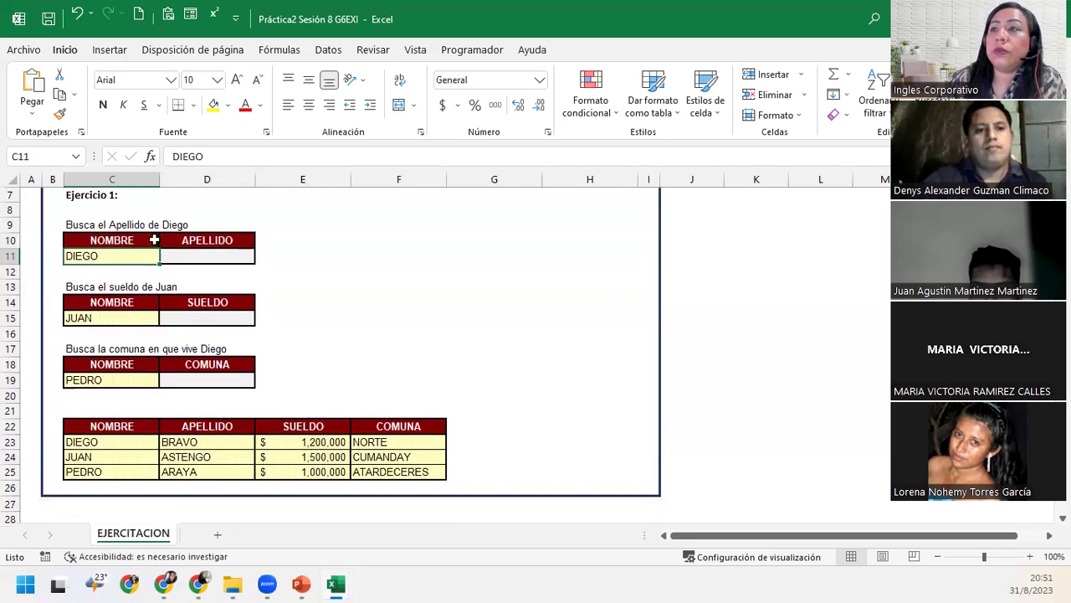
{"action": "left_click", "coordinate": [196, 257]}
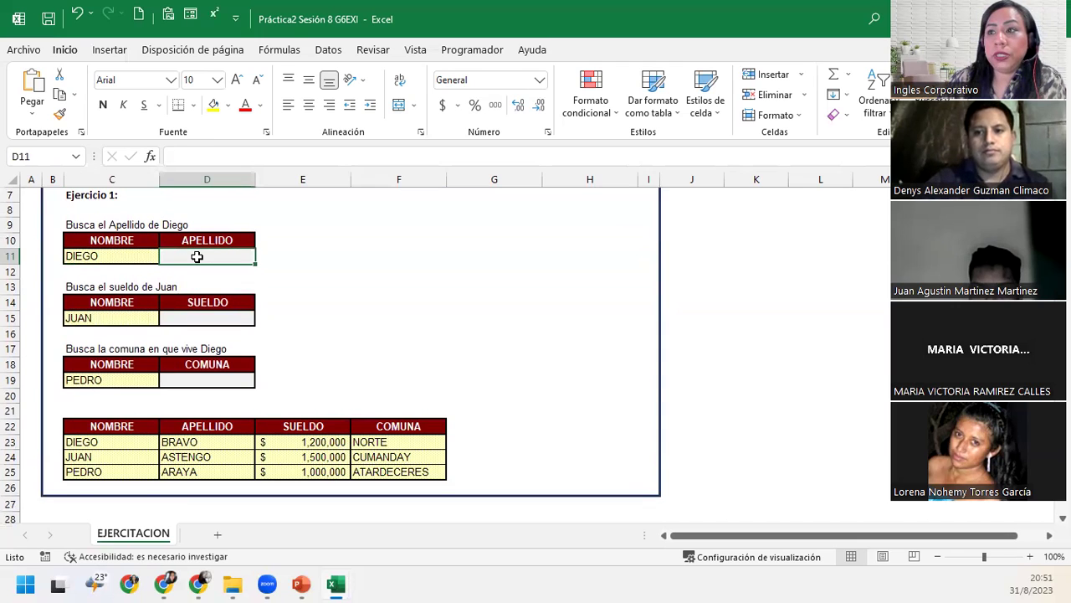
{"action": "left_click", "coordinate": [119, 256]}
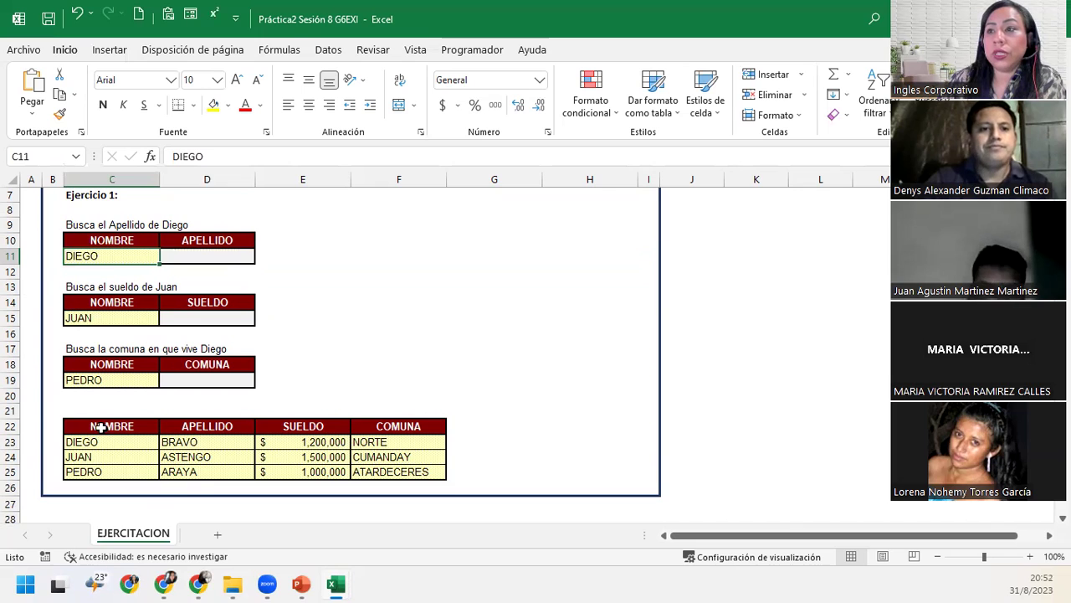
{"action": "left_click_drag", "start_coordinate": [100, 427], "coordinate": [459, 424]}
{"action": "left_click_drag", "start_coordinate": [98, 427], "coordinate": [92, 486]}
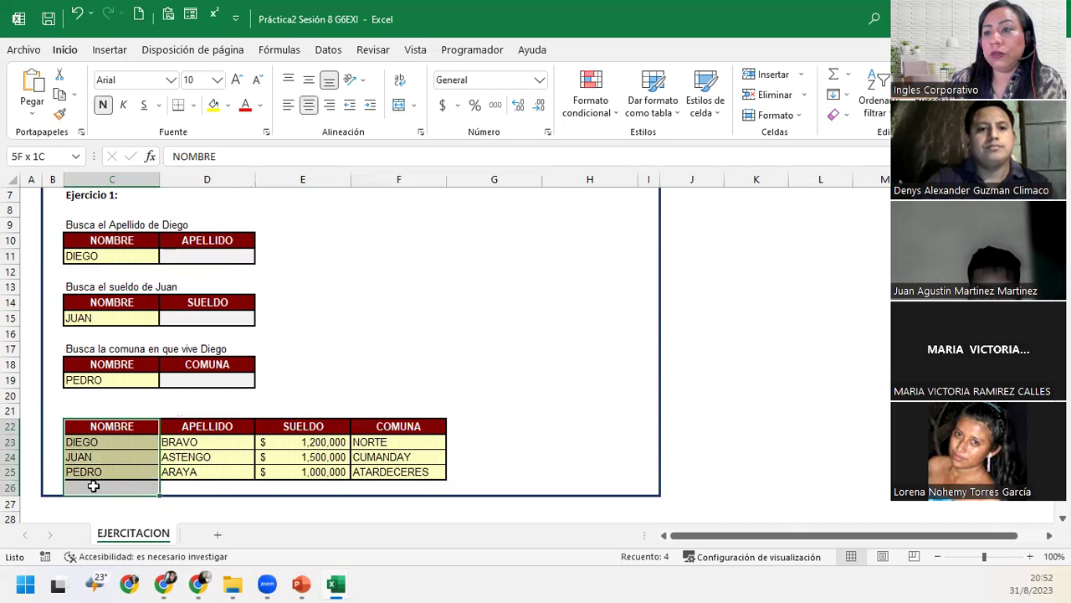
{"action": "left_click", "coordinate": [212, 254]}
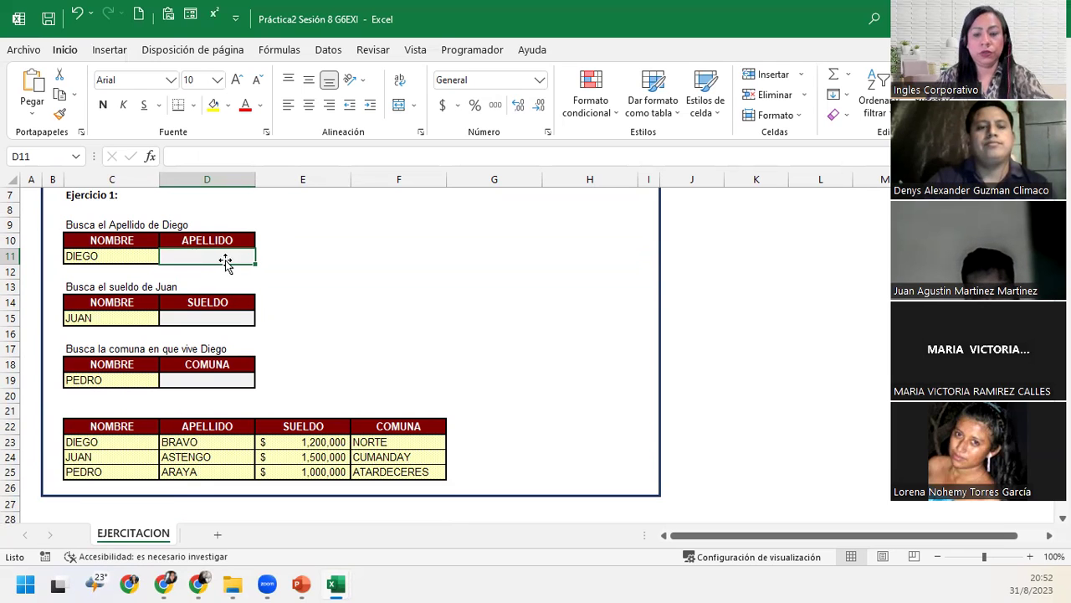
- Enter =BUSCARV(C11;C22:F25;2;0) in D11 to look up Diego's surname
{"action": "type", "text": "=buscar"}
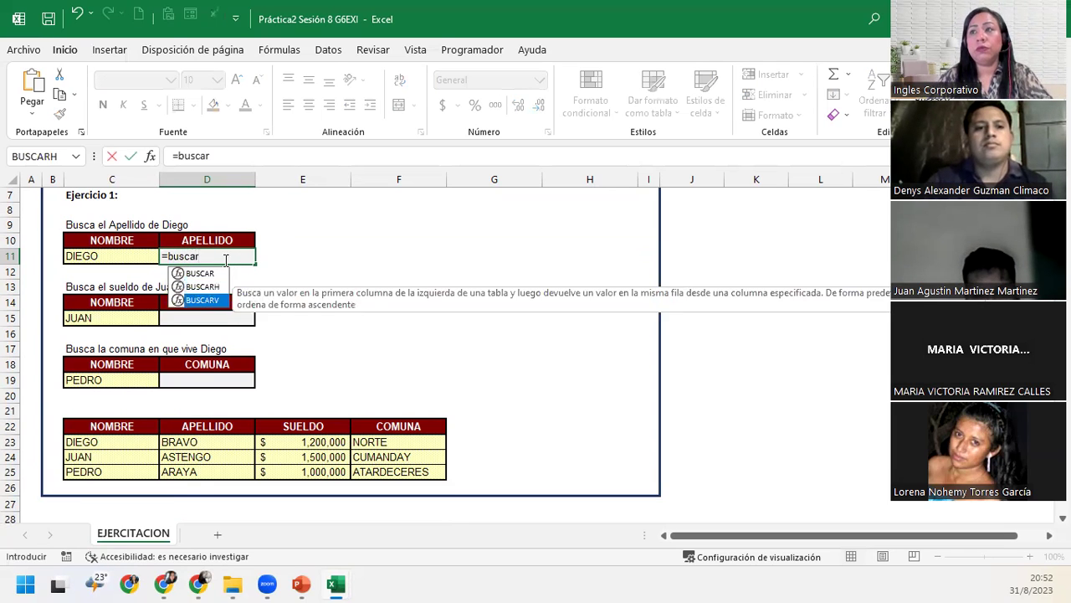
{"action": "key", "text": "Tab"}
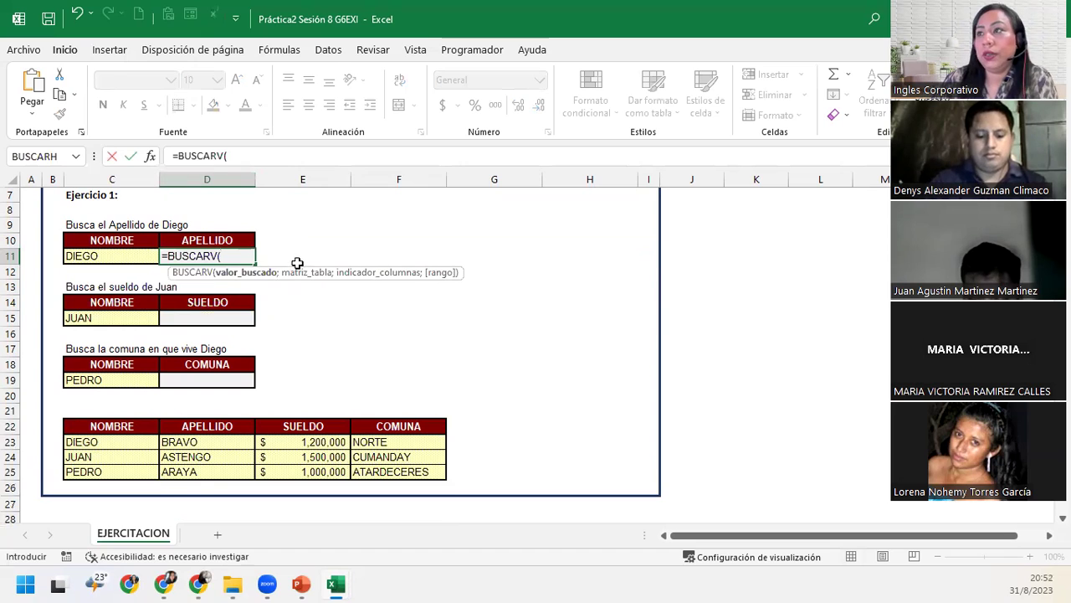
{"action": "left_click", "coordinate": [120, 255]}
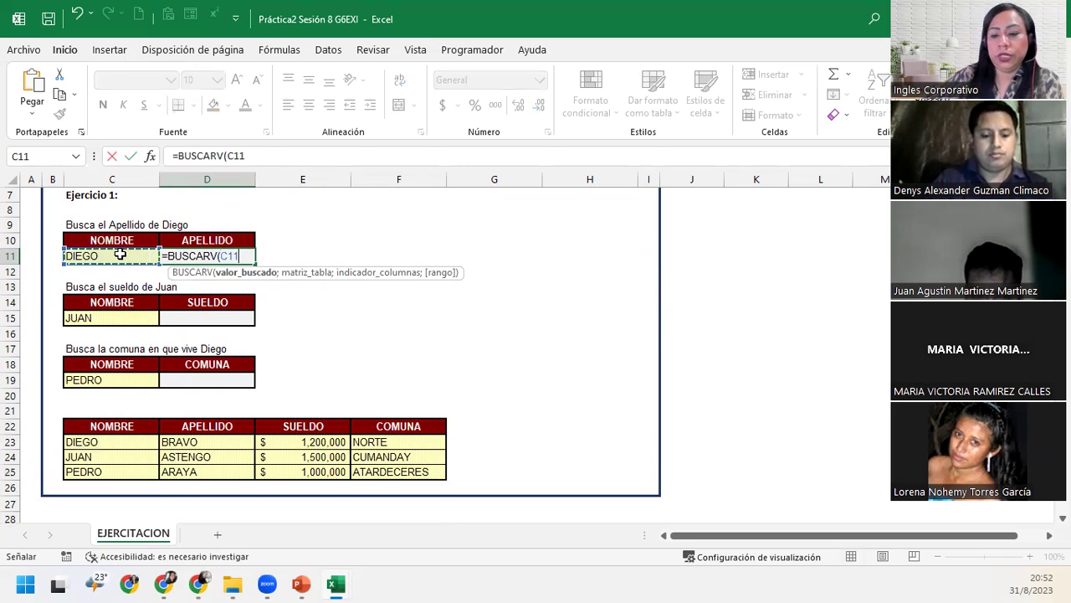
{"action": "type", "text": ";"}
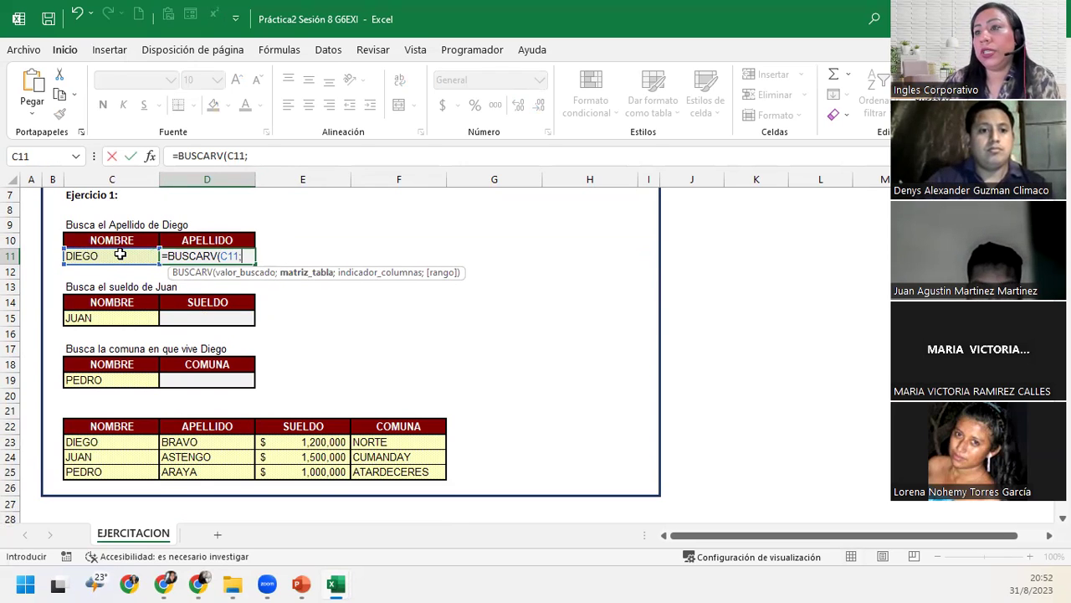
{"action": "left_click_drag", "start_coordinate": [107, 427], "coordinate": [419, 470]}
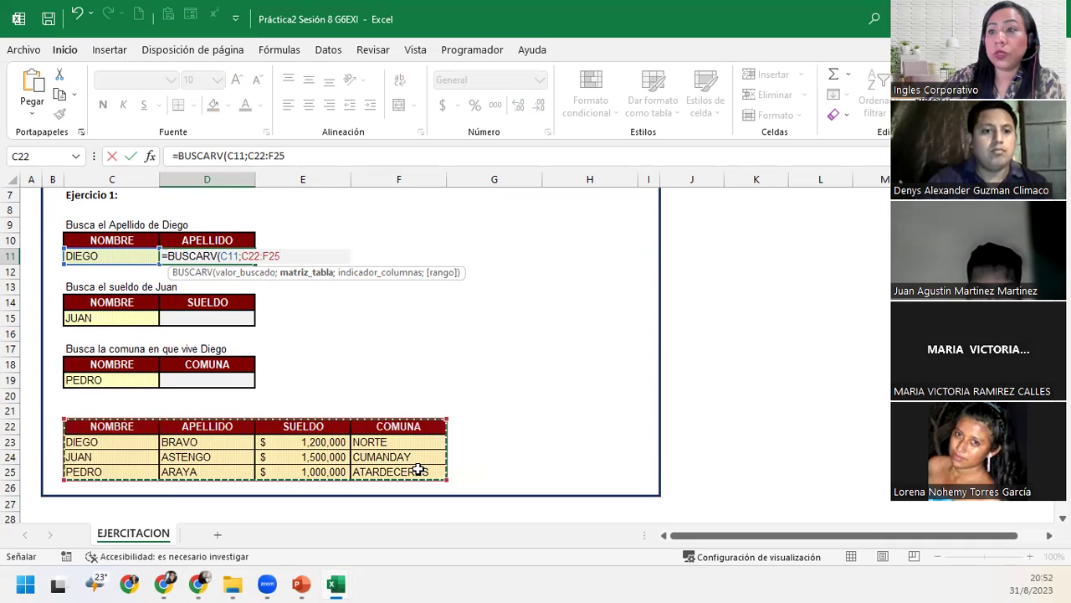
{"action": "type", "text": ";2"}
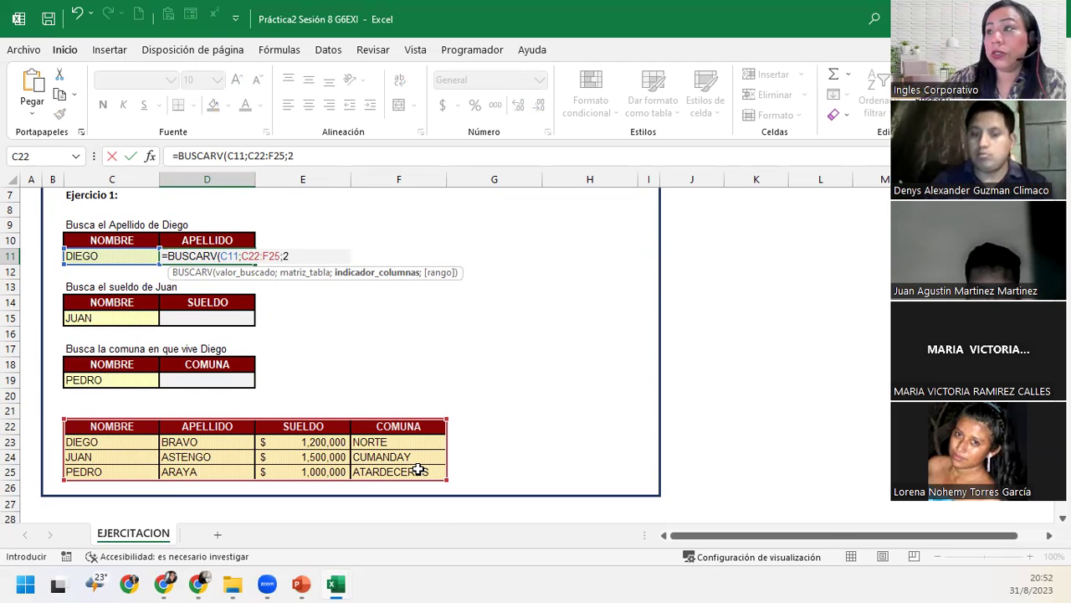
{"action": "type", "text": ";"}
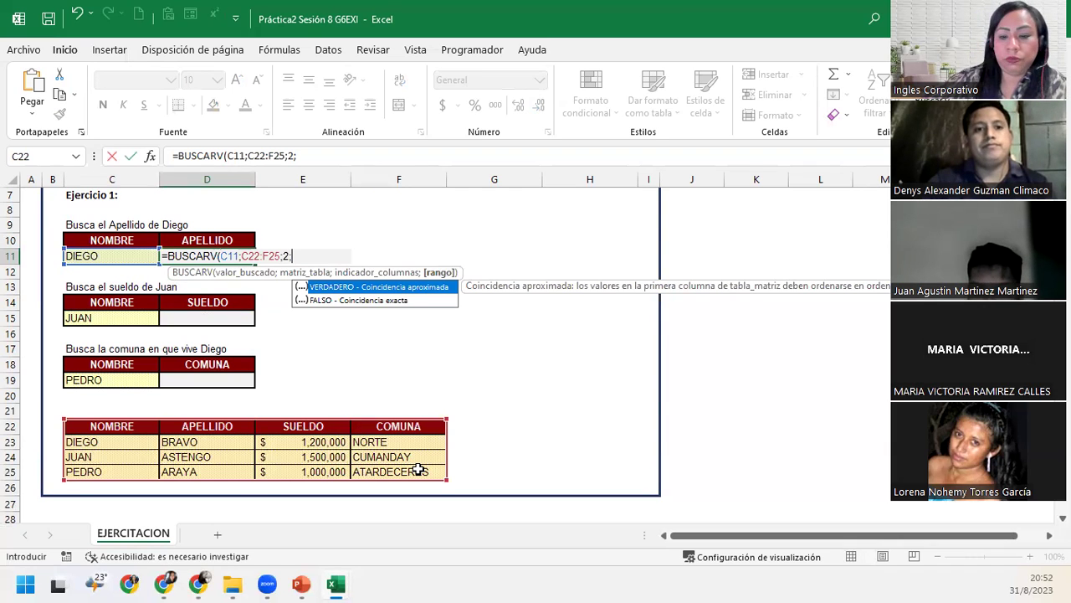
{"action": "type", "text": "0)"}
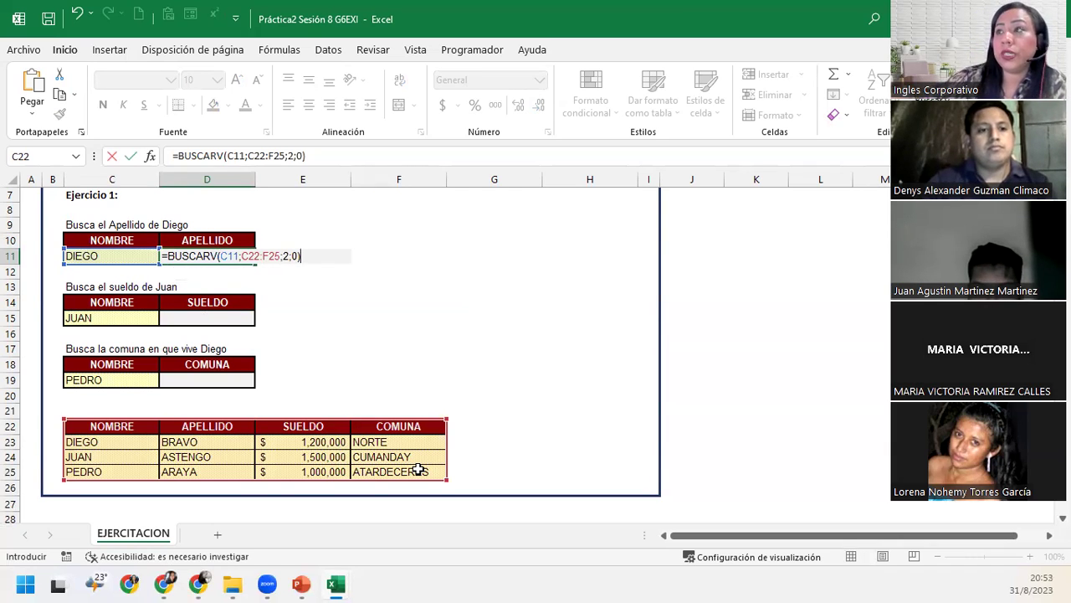
{"action": "key", "text": "Return"}
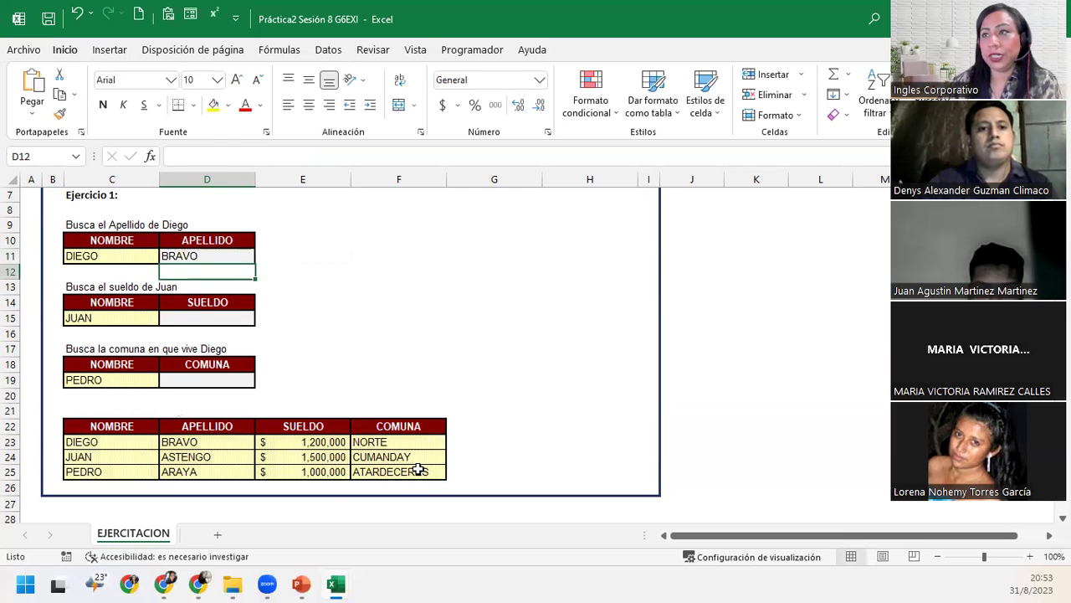
- Verify BRAVO against the data table, then move down to Ejercicio 2's empty APELLIDO cell
{"action": "left_click", "coordinate": [108, 441]}
{"action": "left_click", "coordinate": [176, 441]}
{"action": "left_click", "coordinate": [208, 317]}
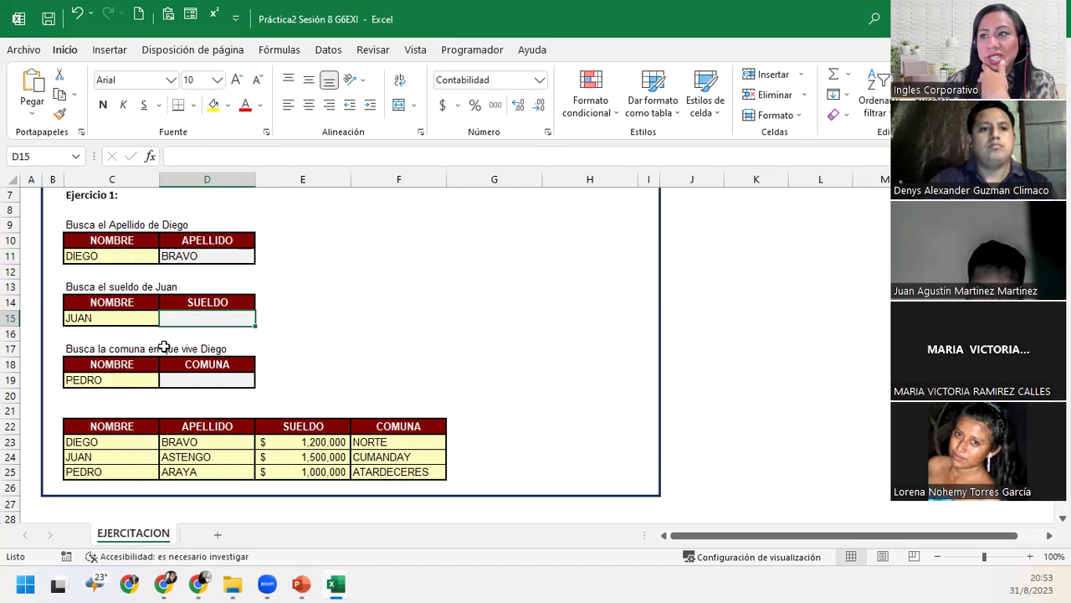
{"action": "scroll", "coordinate": [215, 384], "scroll_direction": "down", "scroll_amount": 5}
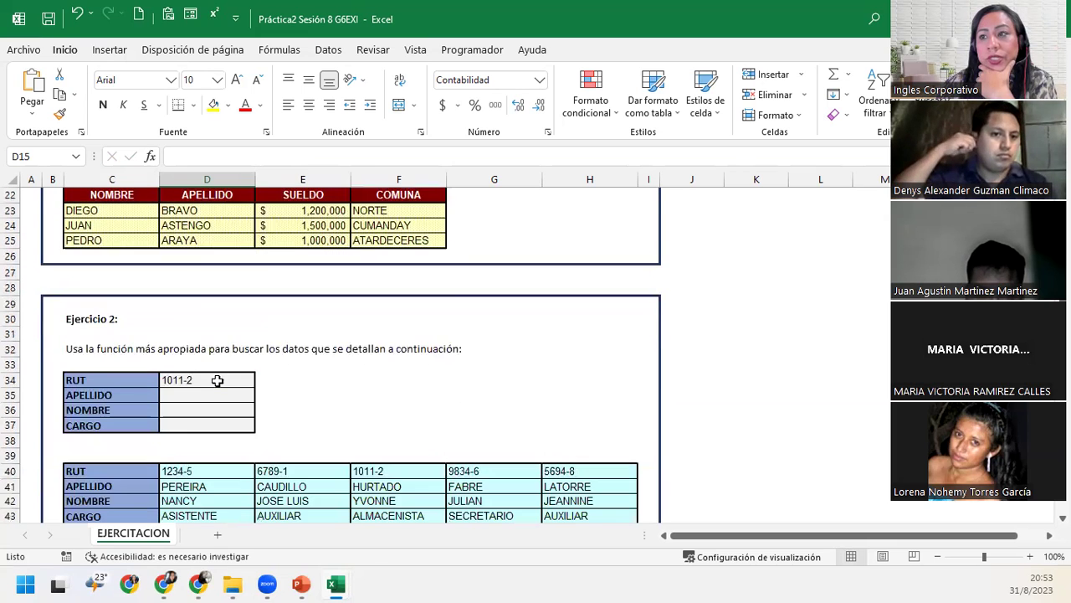
{"action": "scroll", "coordinate": [216, 377], "scroll_direction": "down", "scroll_amount": 2}
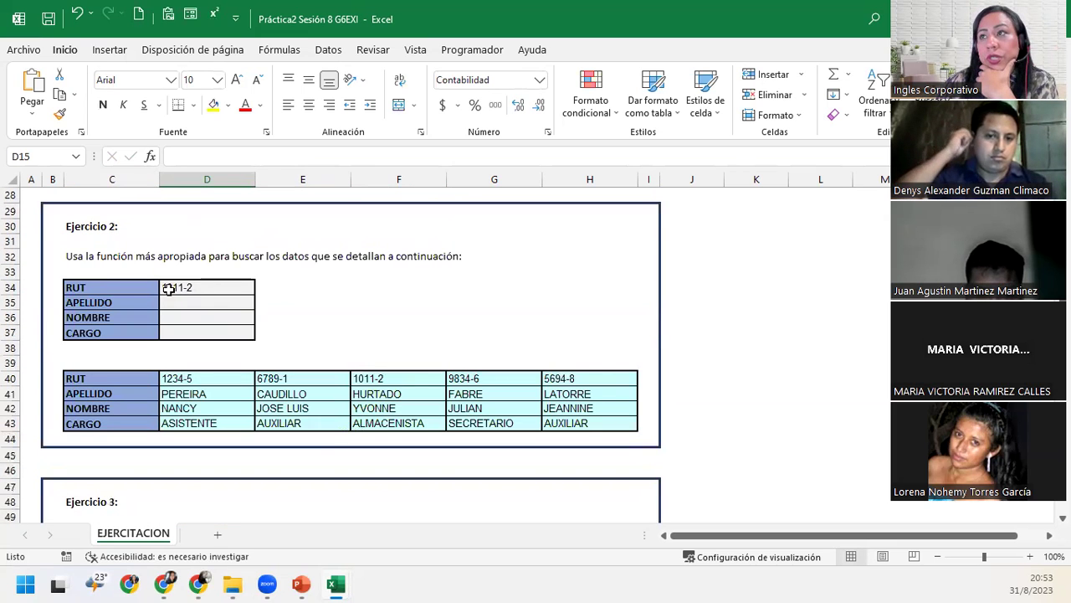
{"action": "left_click", "coordinate": [206, 299]}
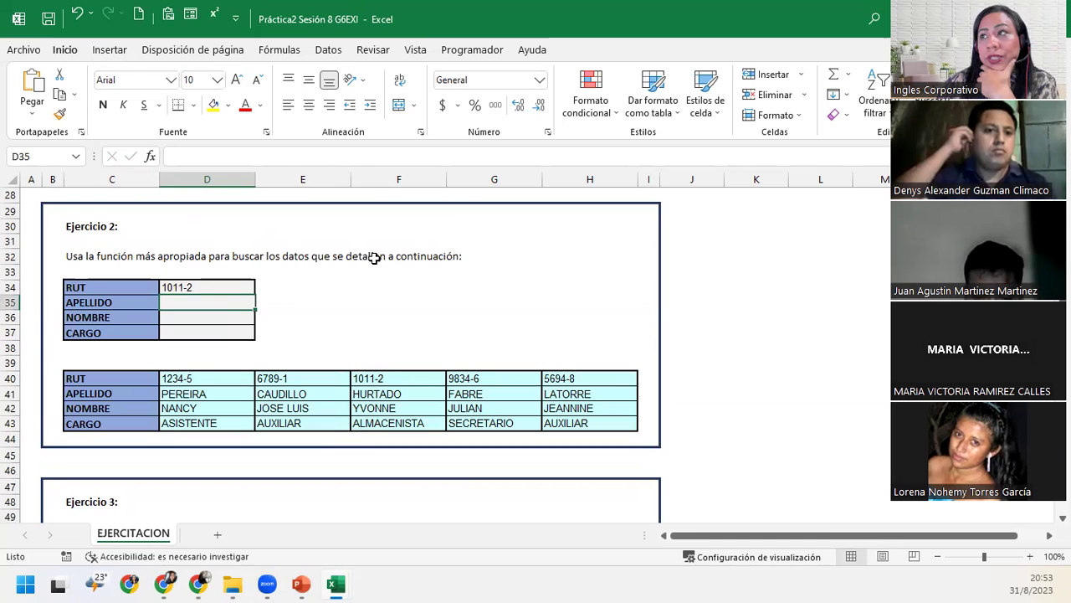
{"action": "left_click", "coordinate": [174, 285]}
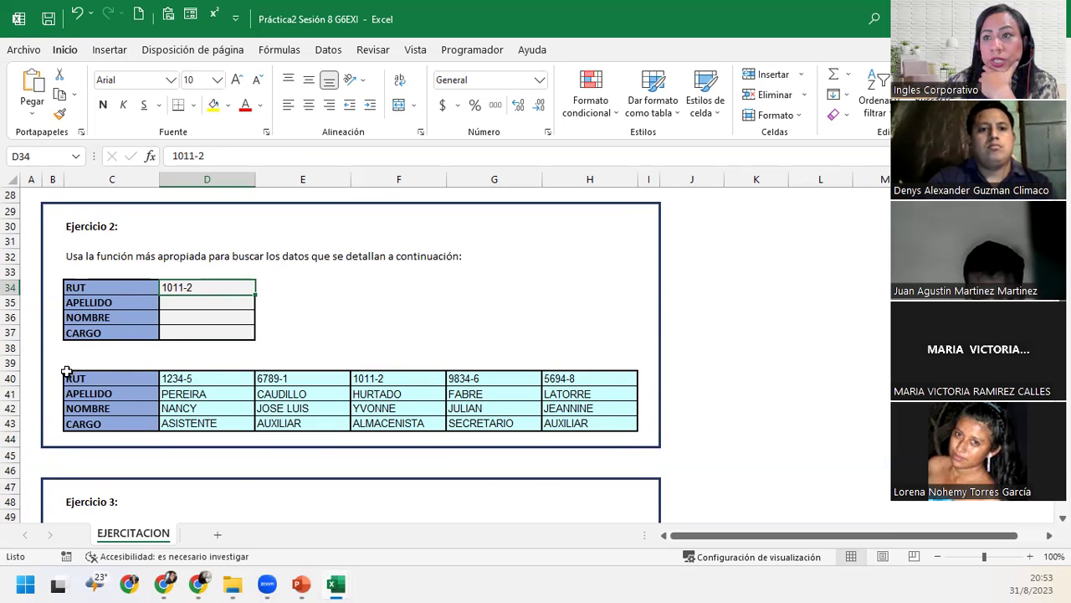
{"action": "left_click_drag", "start_coordinate": [57, 379], "coordinate": [717, 378]}
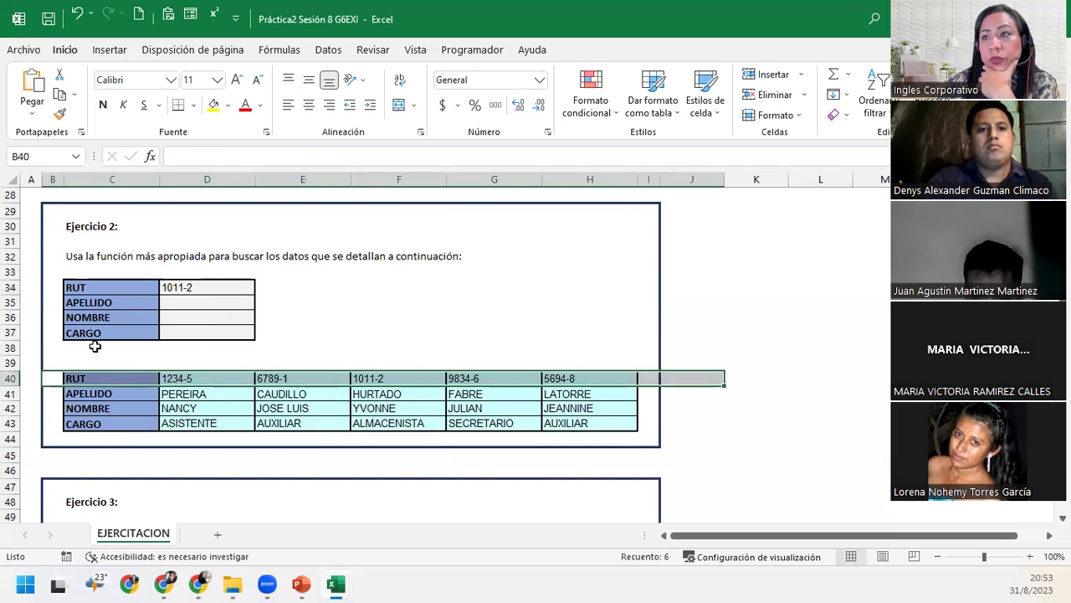
{"action": "left_click_drag", "start_coordinate": [99, 350], "coordinate": [109, 423]}
{"action": "left_click", "coordinate": [200, 307]}
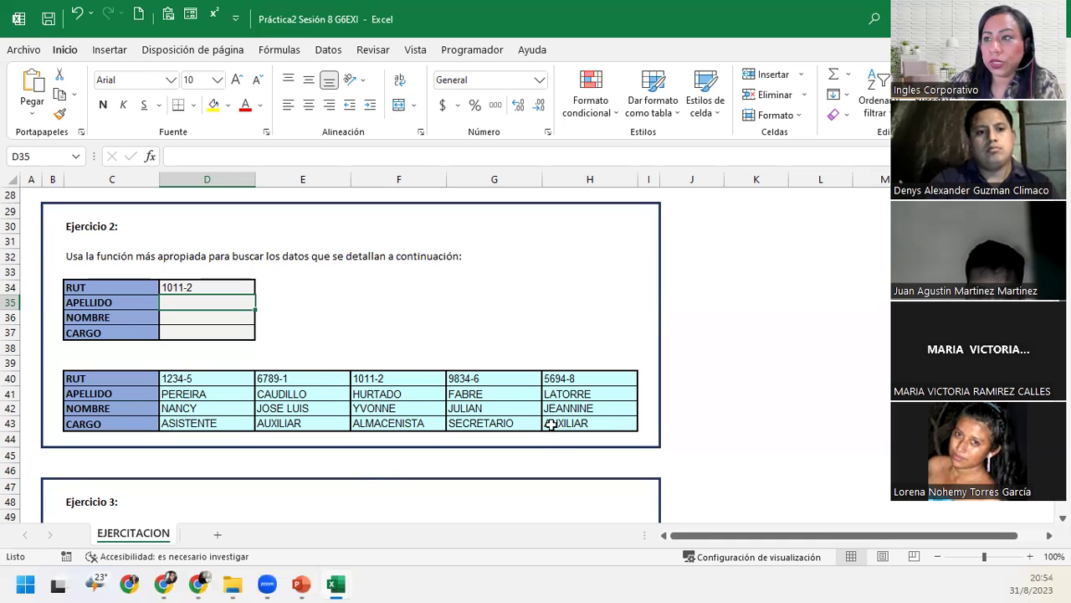
{"action": "left_click", "coordinate": [232, 326]}
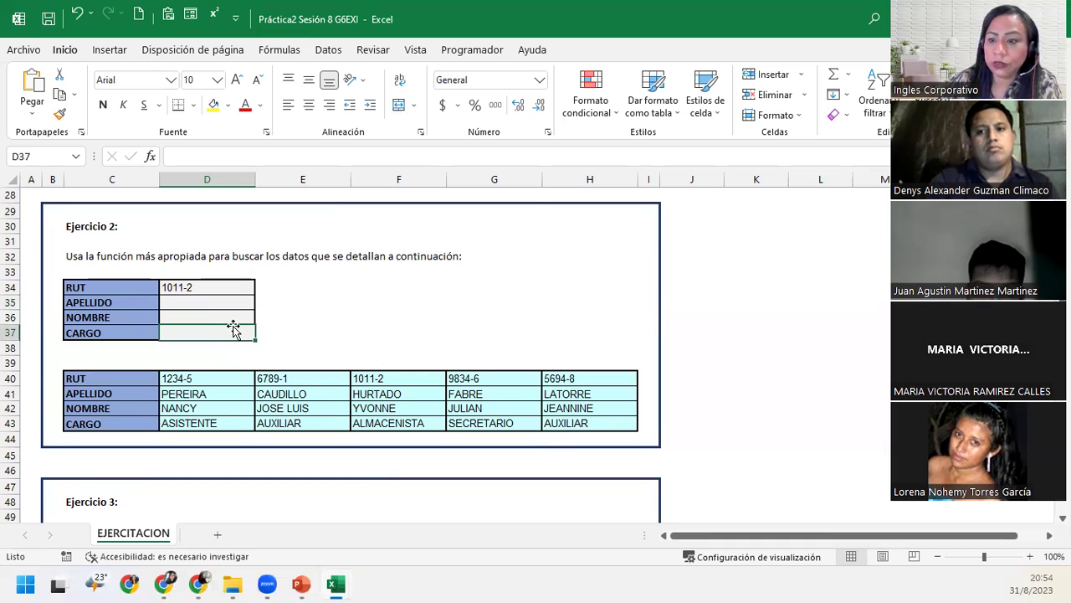
- Save the workbook as 'Práctica2 Sesión 8 Su Nombre', replacing G6EXI in the file name
{"action": "left_click", "coordinate": [23, 50]}
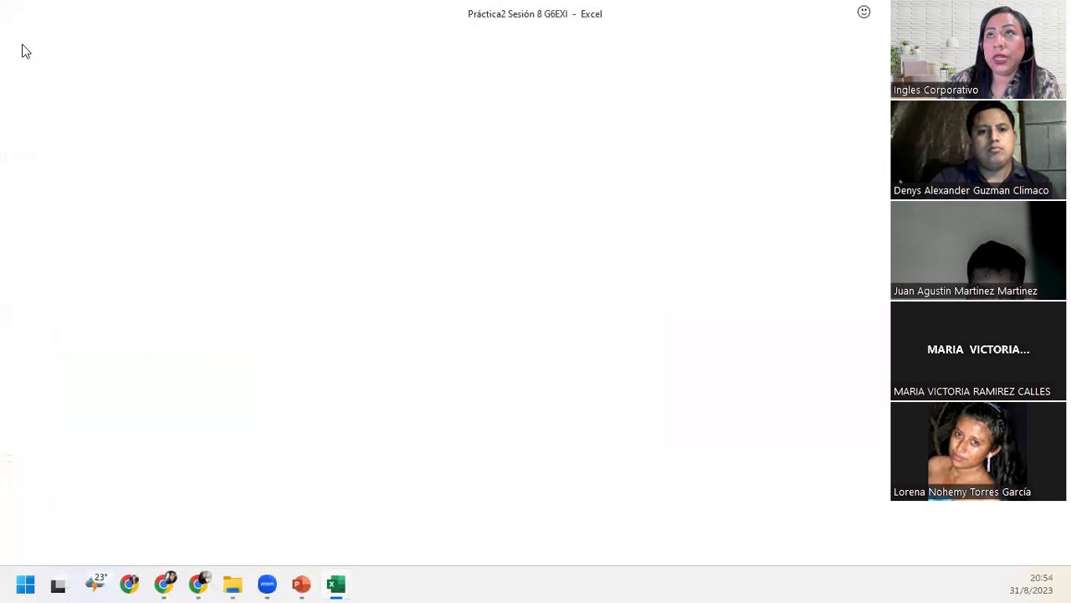
{"action": "left_click", "coordinate": [79, 261]}
{"action": "left_click", "coordinate": [214, 265]}
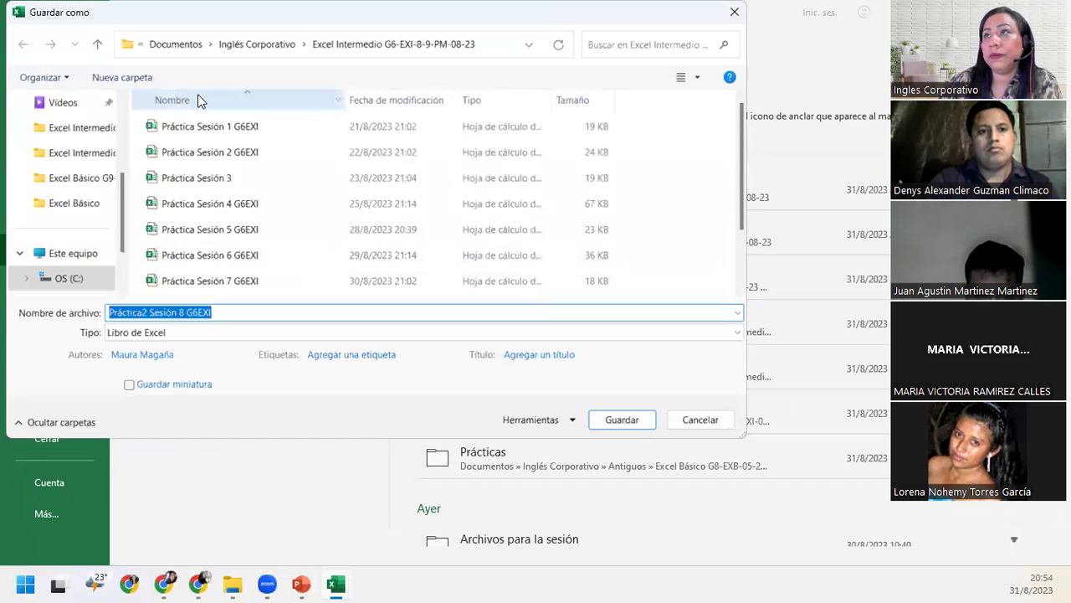
{"action": "scroll", "coordinate": [277, 277], "scroll_direction": "down", "scroll_amount": 2}
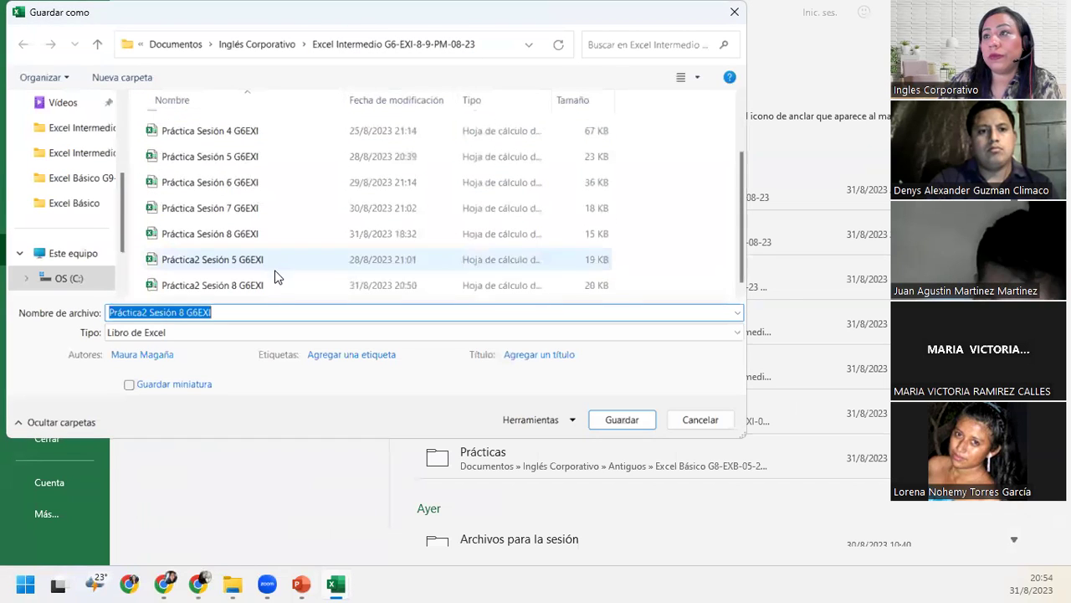
{"action": "left_click", "coordinate": [223, 314]}
{"action": "key", "text": "shift+Left"}
{"action": "key", "text": "shift+Left"}
{"action": "key", "text": "shift+Left"}
{"action": "key", "text": "shift+Left"}
{"action": "key", "text": "shift+Left"}
{"action": "type", "text": "Su Nombre"}
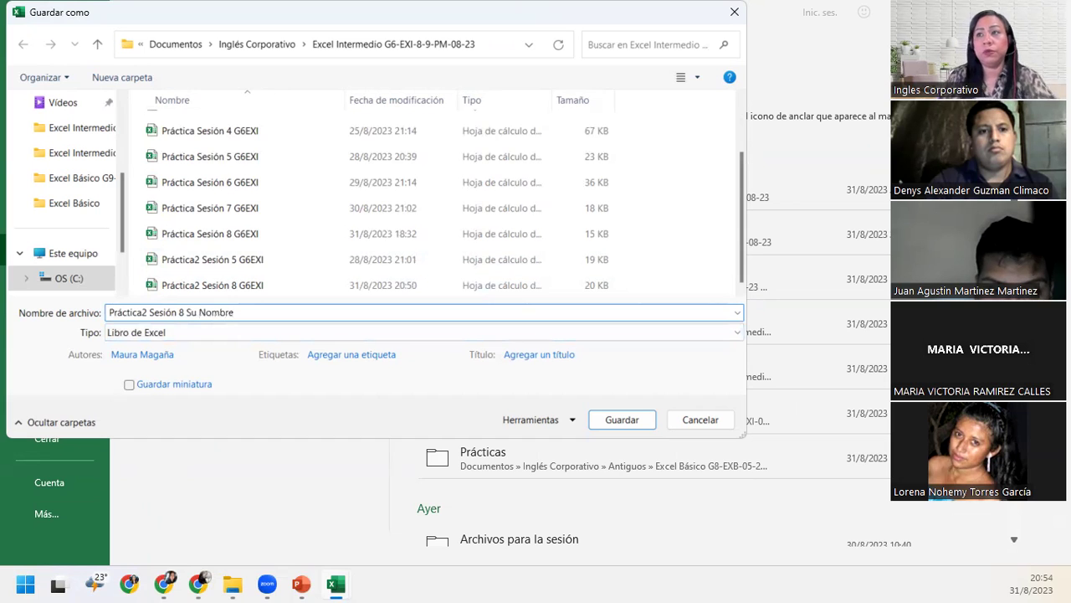
{"action": "key", "text": "Return"}
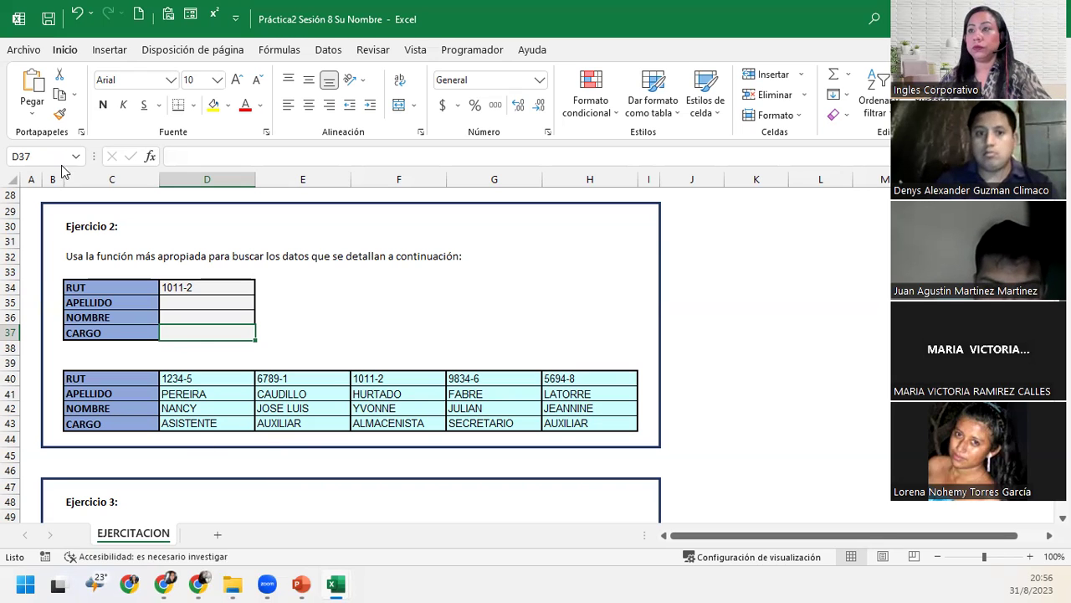
- Enter =BUSCARH(D34;$C$40:$H$43;2;0) in D35 so APELLIDO returns HURTADO for RUT 1011-2
{"action": "left_click", "coordinate": [232, 297]}
{"action": "type", "text": "="}
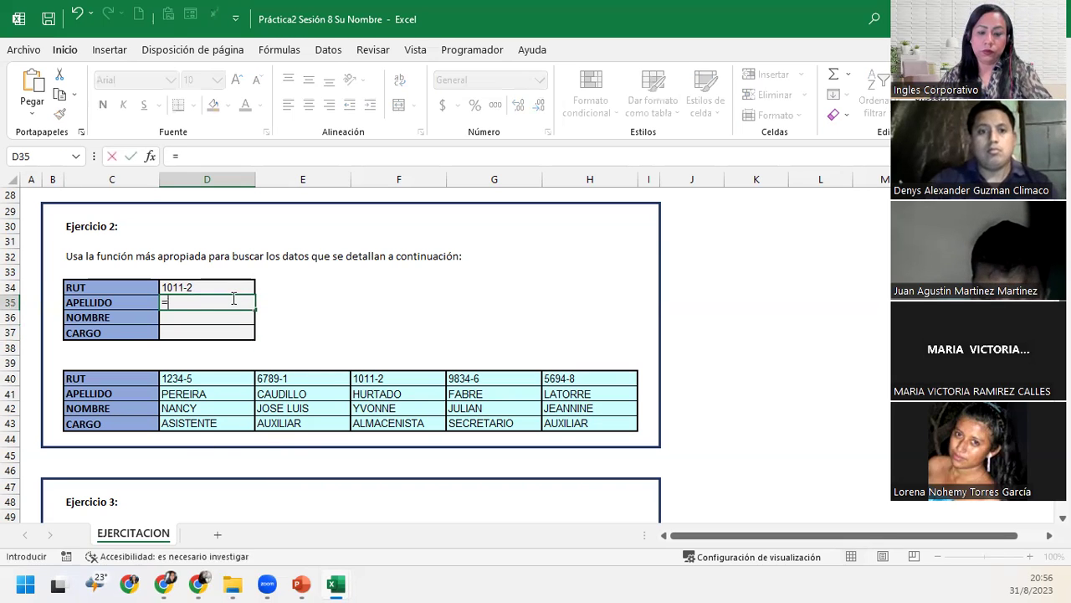
{"action": "type", "text": "buscar"}
{"action": "key", "text": "Down"}
{"action": "key", "text": "Tab"}
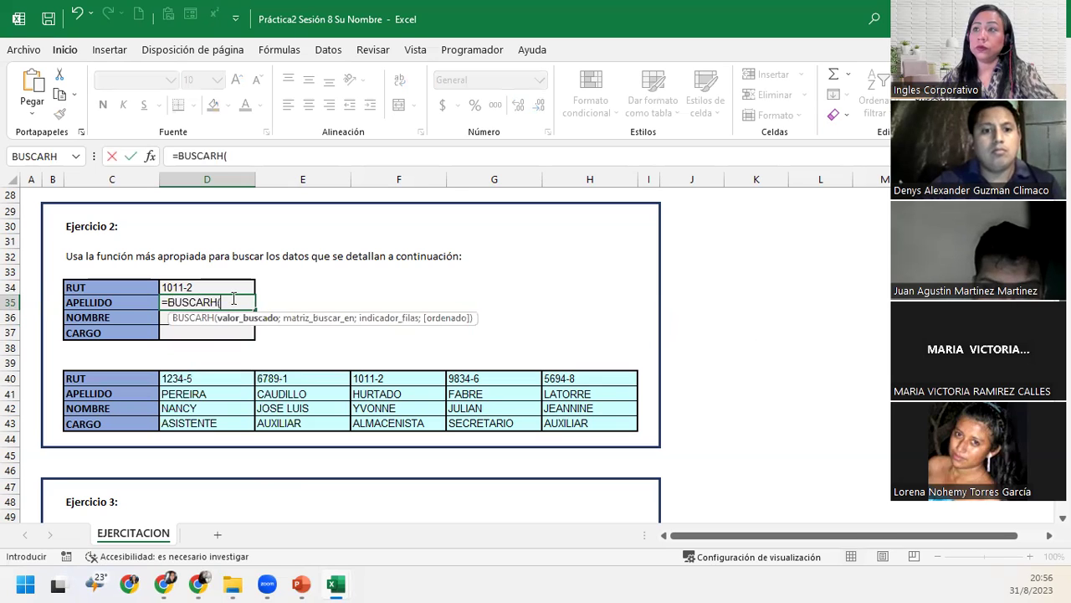
{"action": "left_click", "coordinate": [211, 285]}
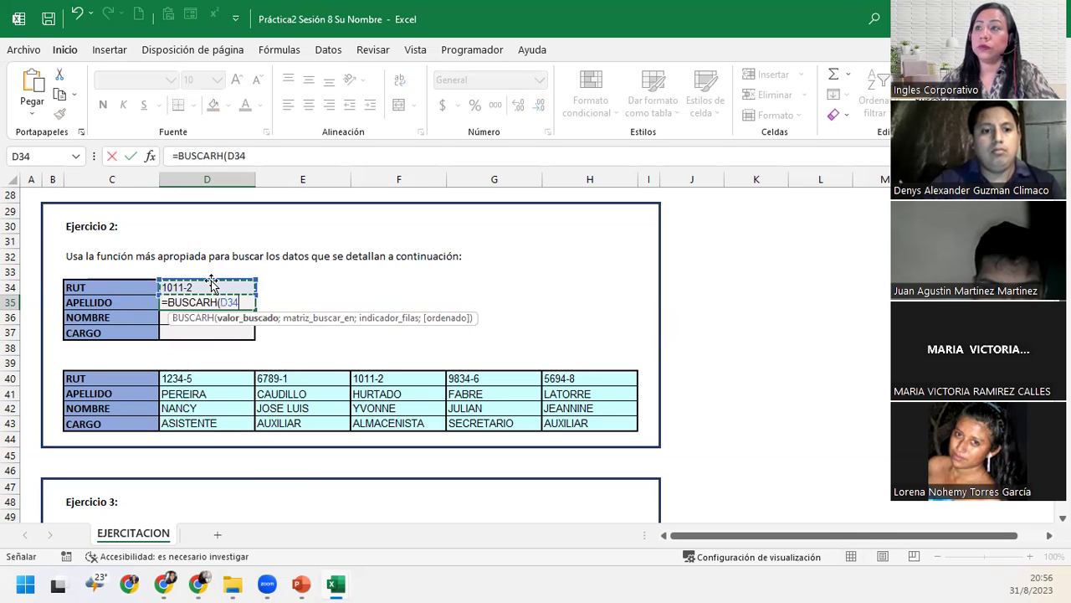
{"action": "type", "text": ";"}
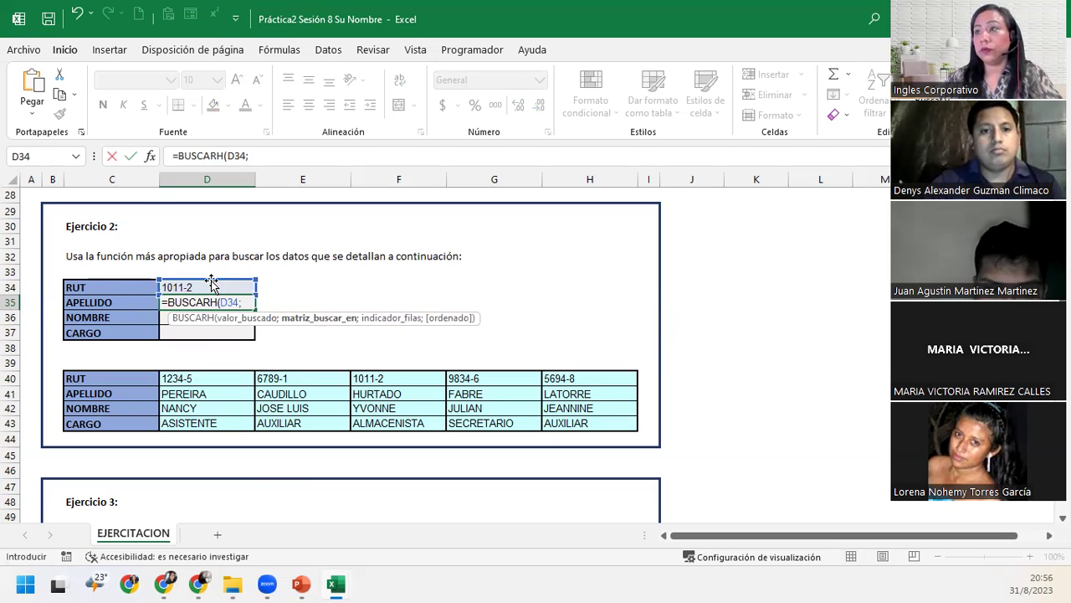
{"action": "left_click_drag", "start_coordinate": [142, 381], "coordinate": [577, 425]}
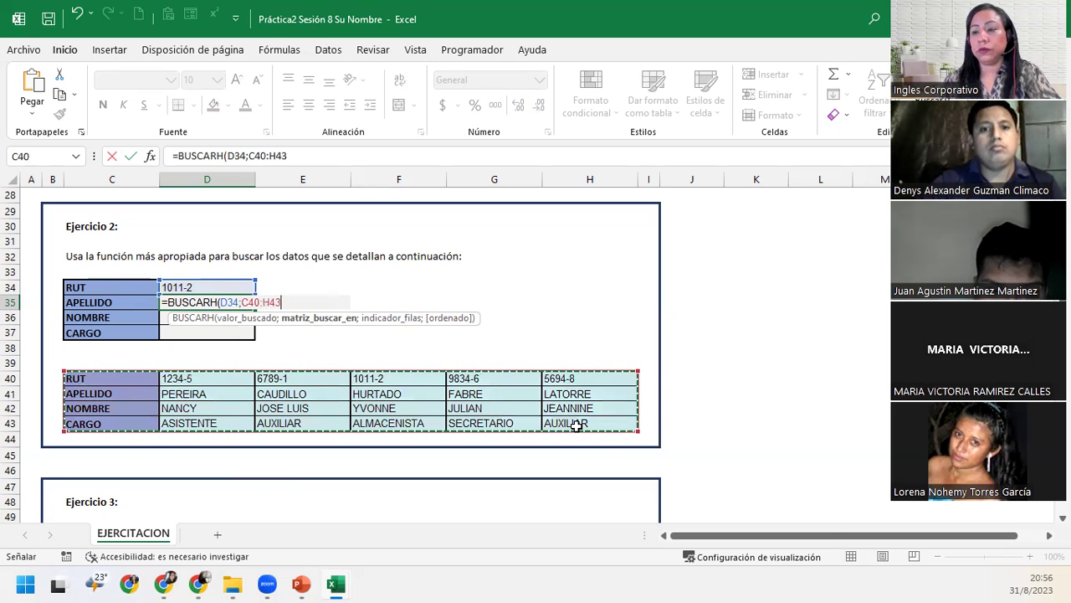
{"action": "key", "text": "F4"}
{"action": "type", "text": "$H$43;"}
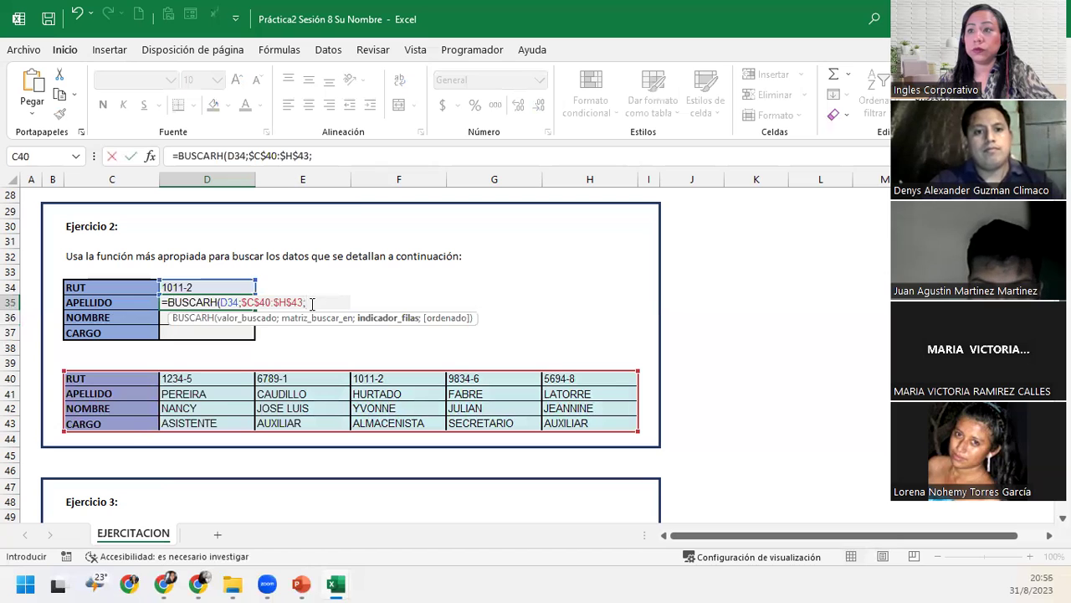
{"action": "type", "text": "2"}
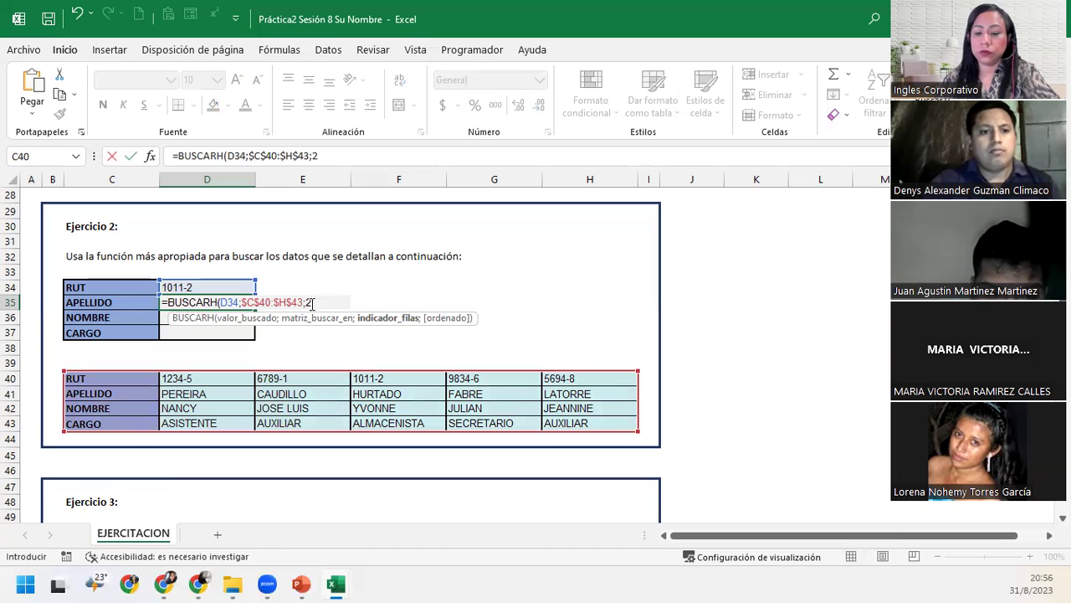
{"action": "type", "text": ";0)"}
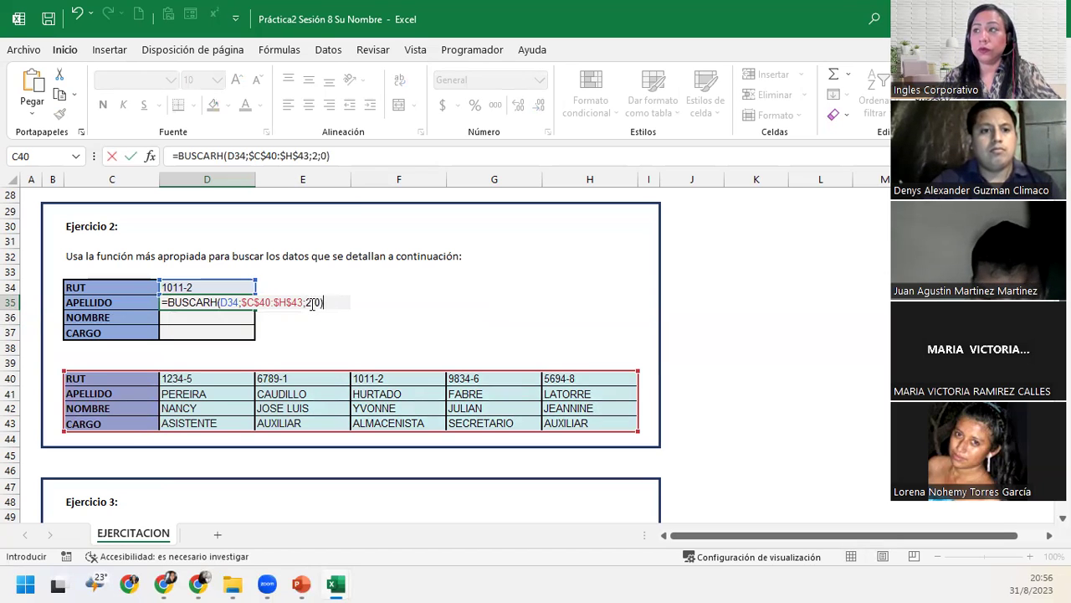
{"action": "key", "text": "Return"}
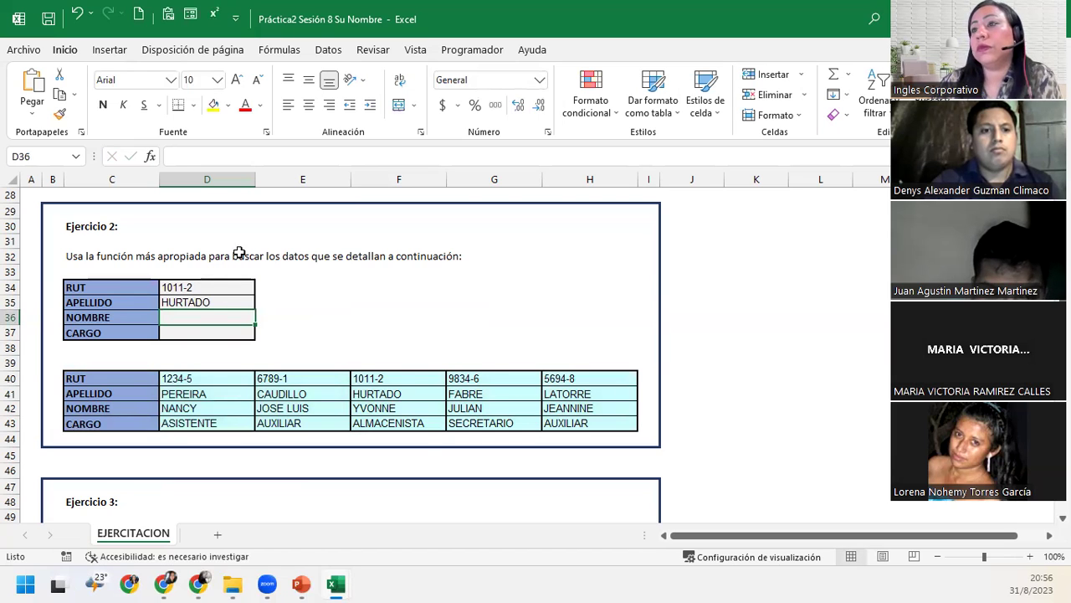
{"action": "left_click", "coordinate": [238, 301]}
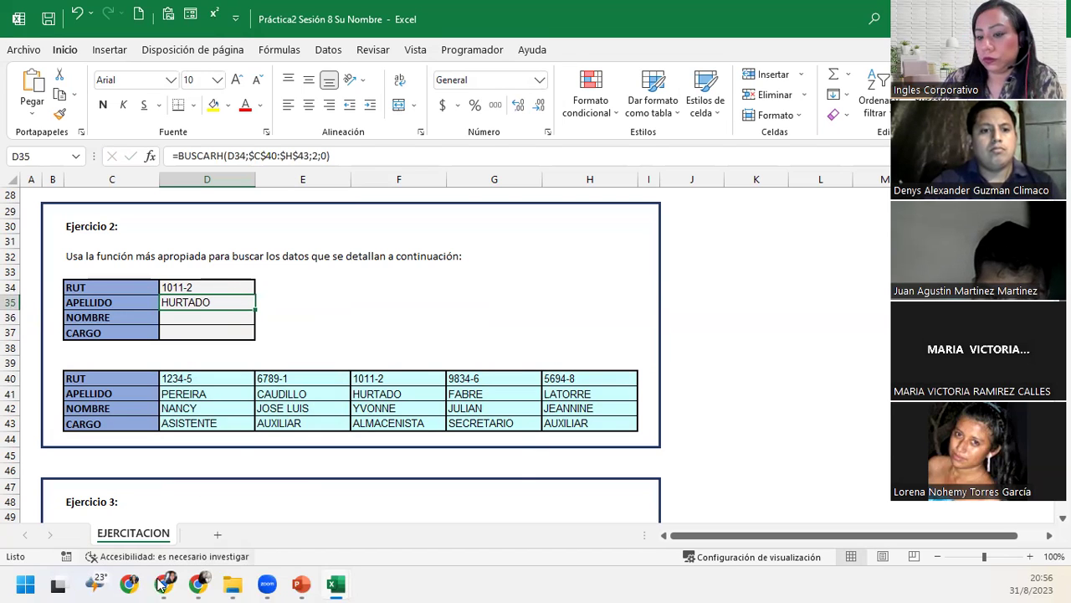
- Overwrite the row index 2 in D35's BUSCARH formula with si, which shows #¿NOMBRE?
{"action": "double_click", "coordinate": [225, 302]}
{"action": "left_click", "coordinate": [308, 301]}
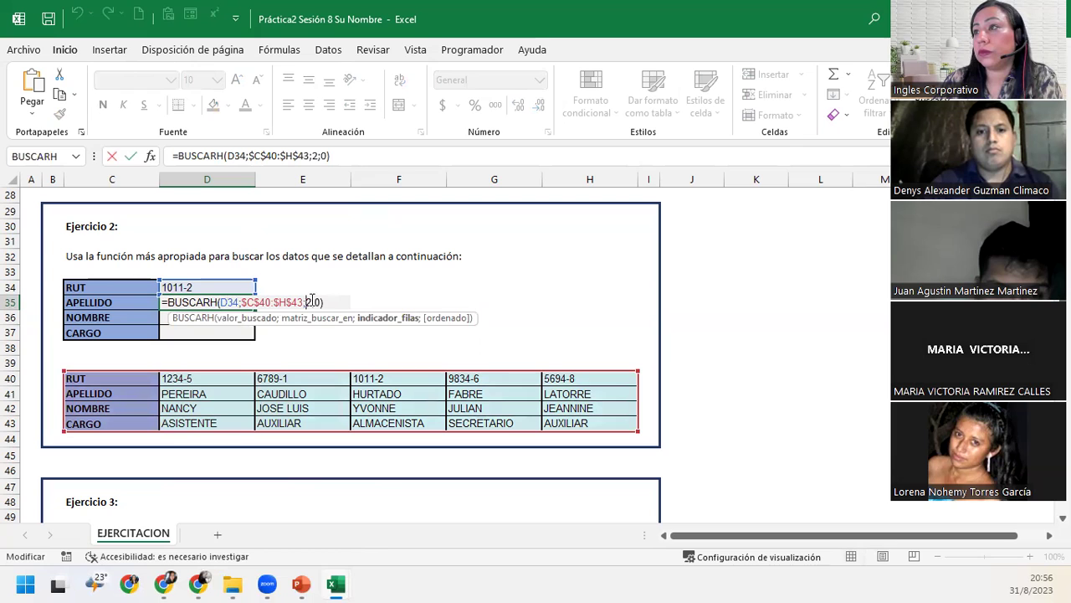
{"action": "left_click", "coordinate": [386, 318]}
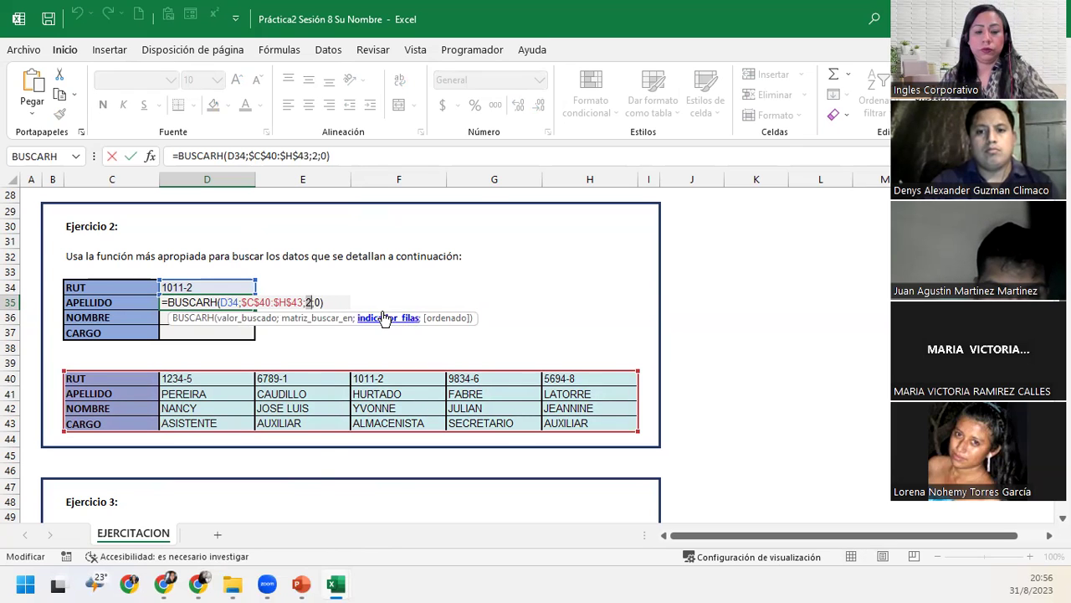
{"action": "type", "text": "si"}
{"action": "key", "text": "Escape"}
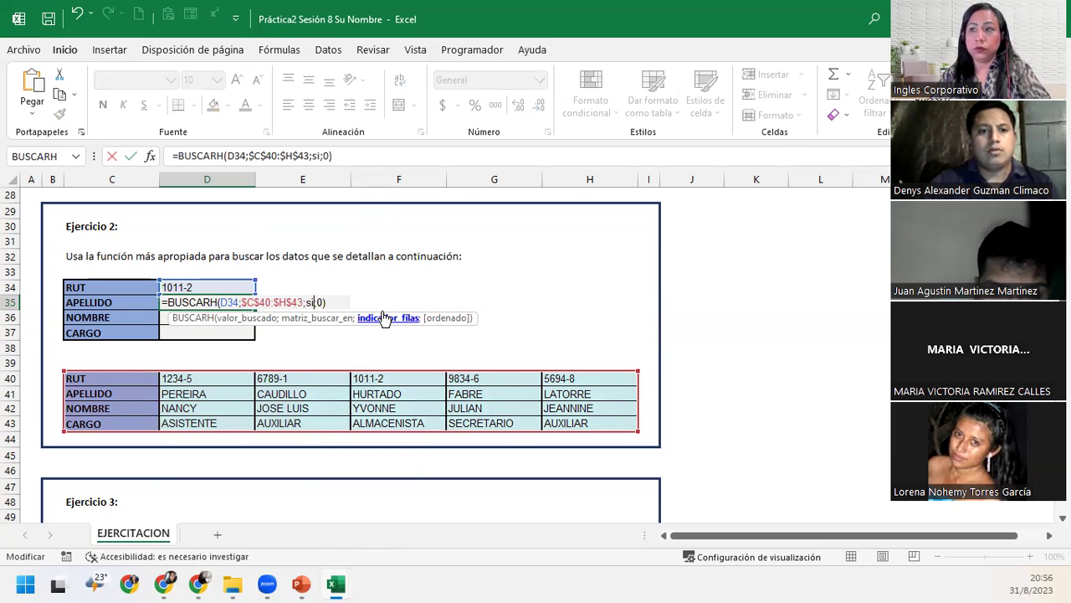
{"action": "key", "text": "Tab"}
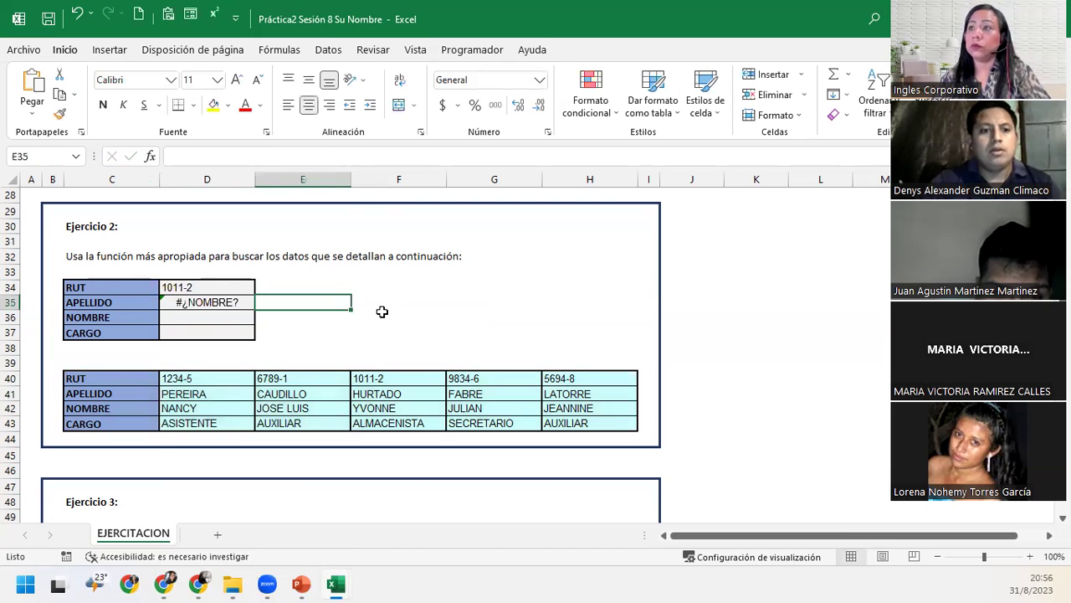
{"action": "left_click", "coordinate": [211, 303]}
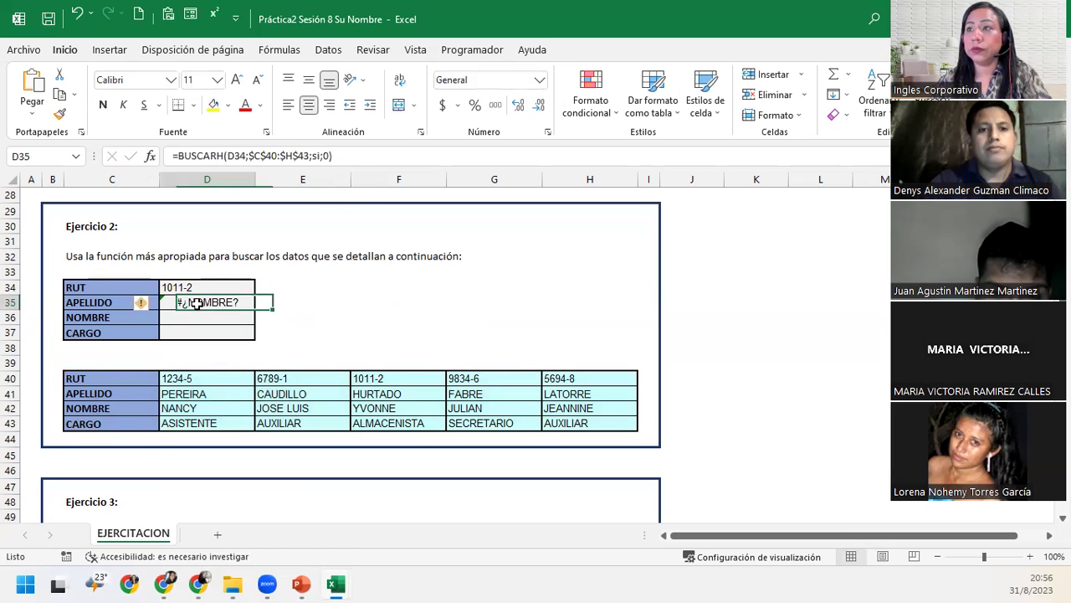
- Replace the stray si in D35's row argument with an opening SI(
{"action": "double_click", "coordinate": [312, 302]}
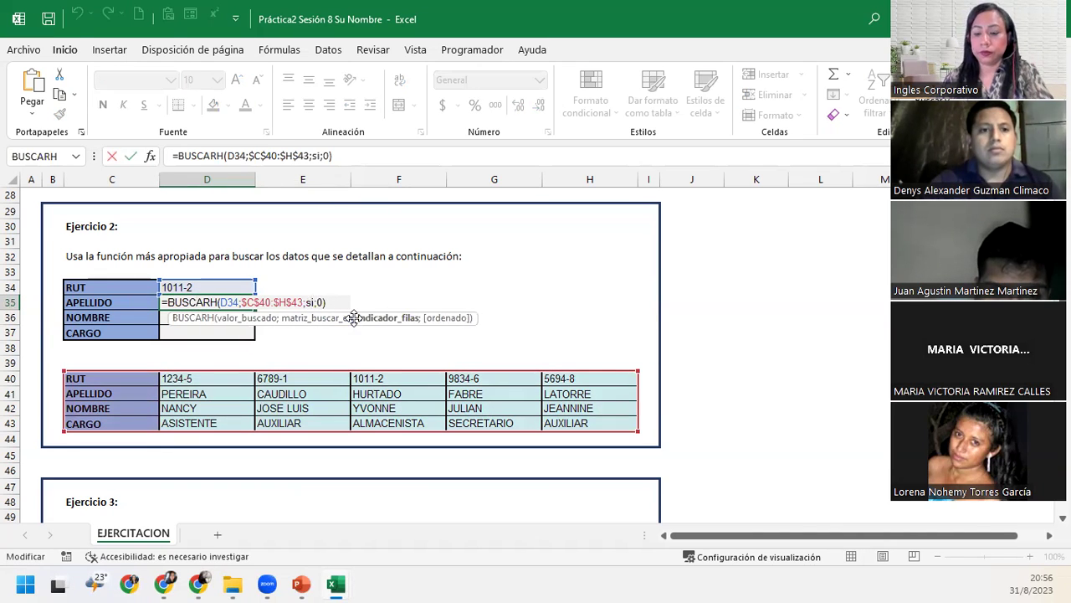
{"action": "key", "text": "BackSpace"}
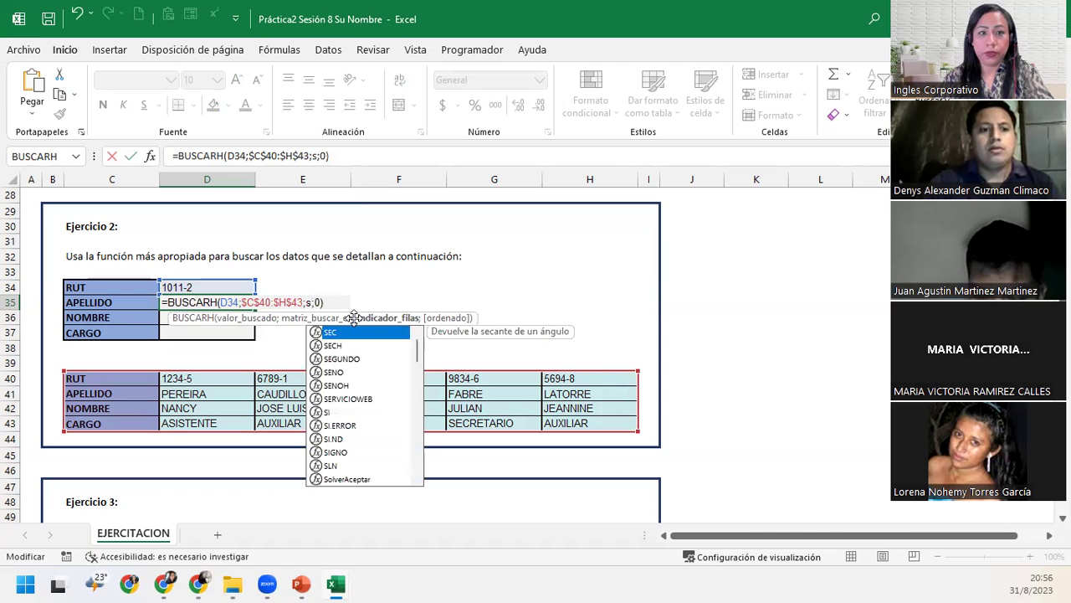
{"action": "key", "text": "BackSpace"}
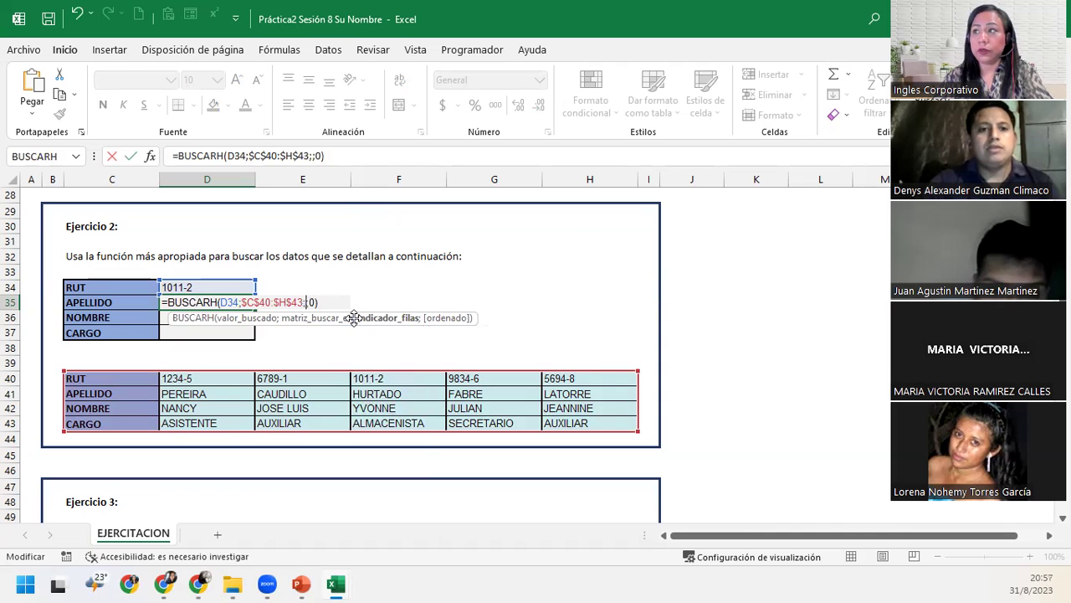
{"action": "type", "text": "si("}
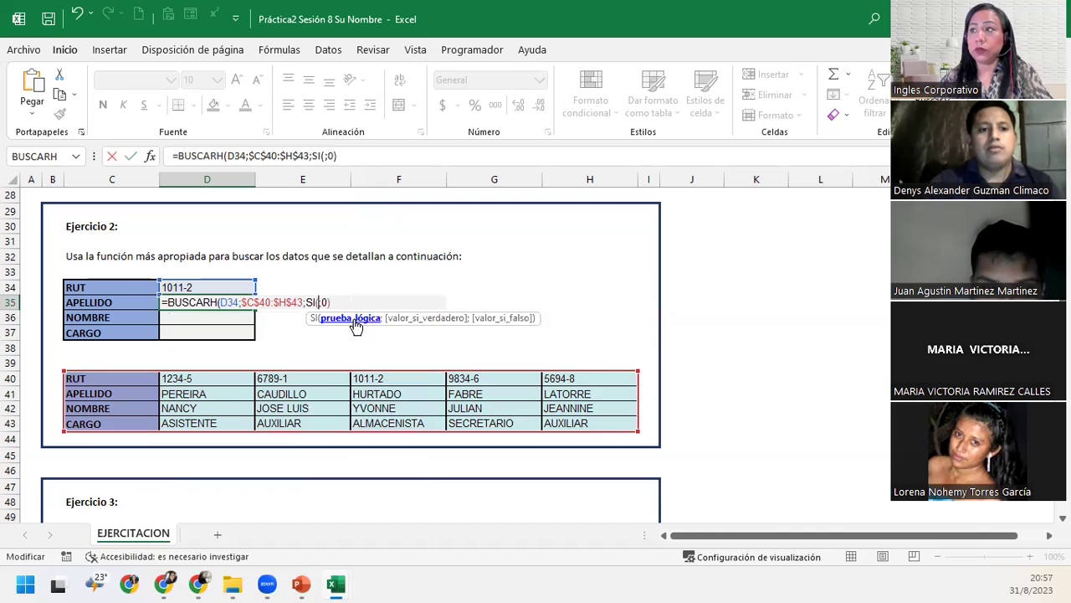
- Build the first SI condition C35=$C$41 returning row 2, then open a nested SI
{"action": "scroll", "coordinate": [201, 289], "scroll_direction": "up", "scroll_amount": 3}
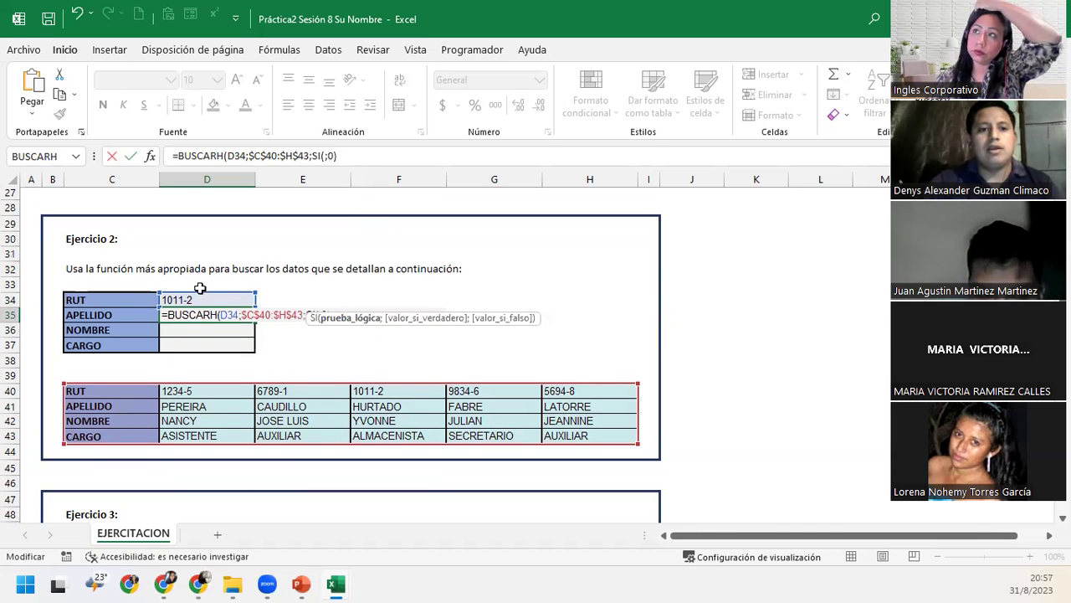
{"action": "scroll", "coordinate": [201, 289], "scroll_direction": "up", "scroll_amount": 1}
{"action": "scroll", "coordinate": [201, 288], "scroll_direction": "up", "scroll_amount": 1}
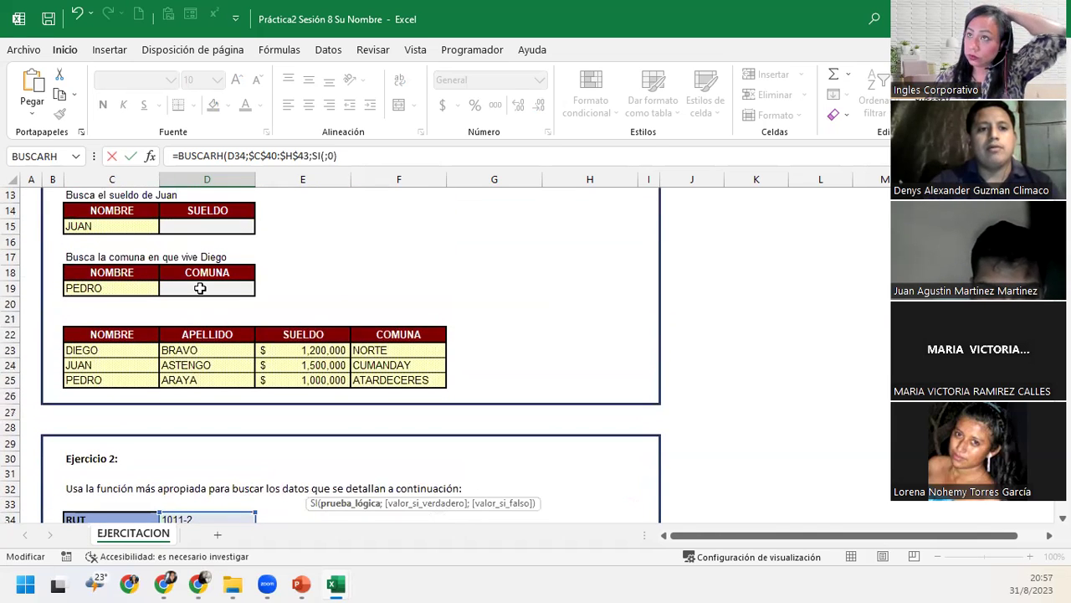
{"action": "scroll", "coordinate": [200, 288], "scroll_direction": "up", "scroll_amount": 1}
{"action": "scroll", "coordinate": [200, 288], "scroll_direction": "up", "scroll_amount": 2}
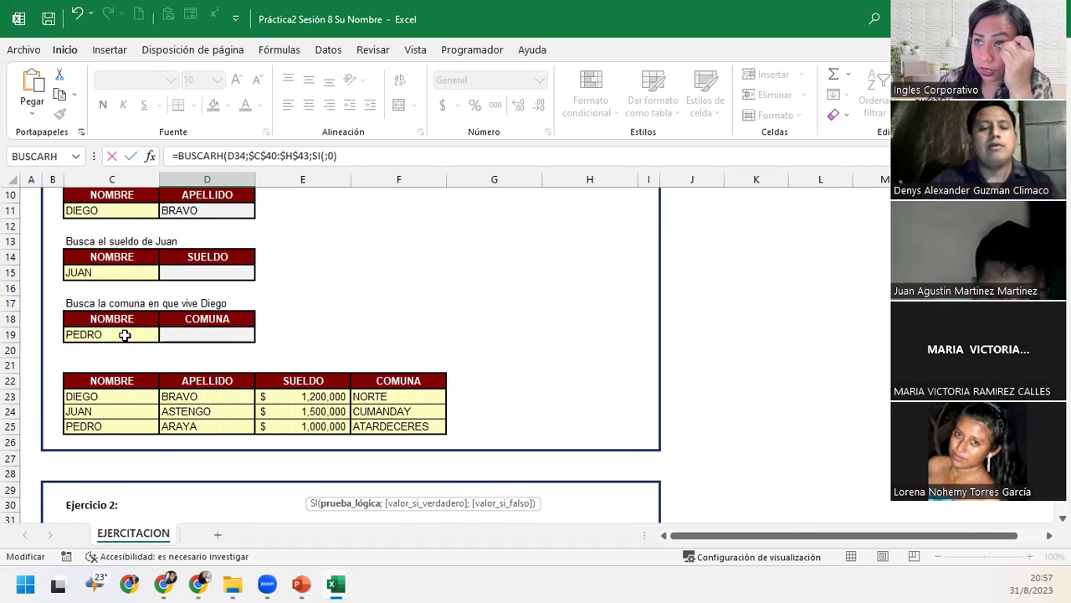
{"action": "scroll", "coordinate": [132, 334], "scroll_direction": "up", "scroll_amount": 2}
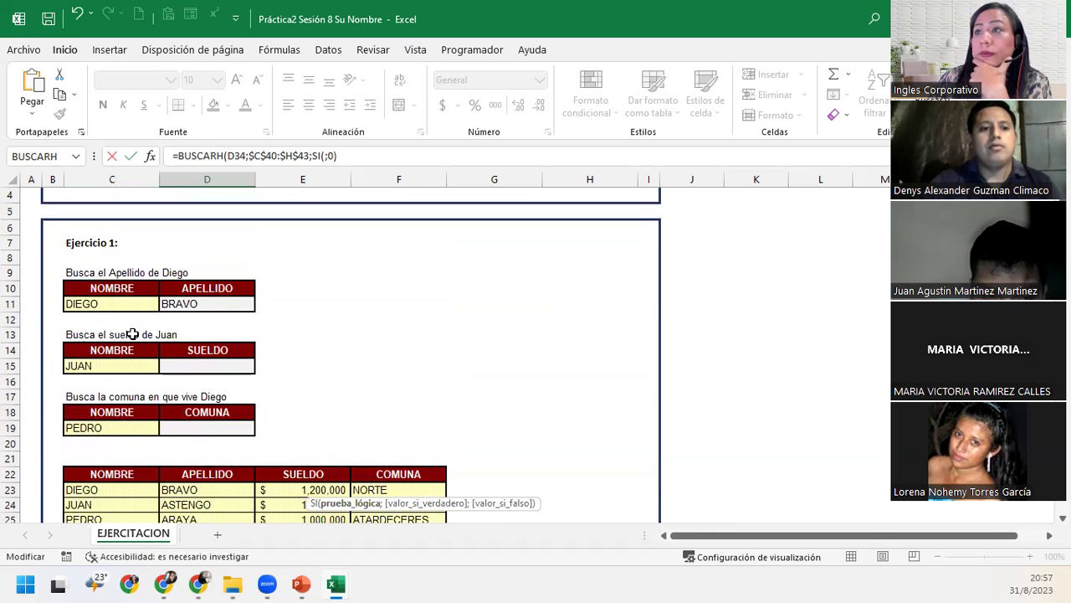
{"action": "scroll", "coordinate": [132, 334], "scroll_direction": "down", "scroll_amount": 1}
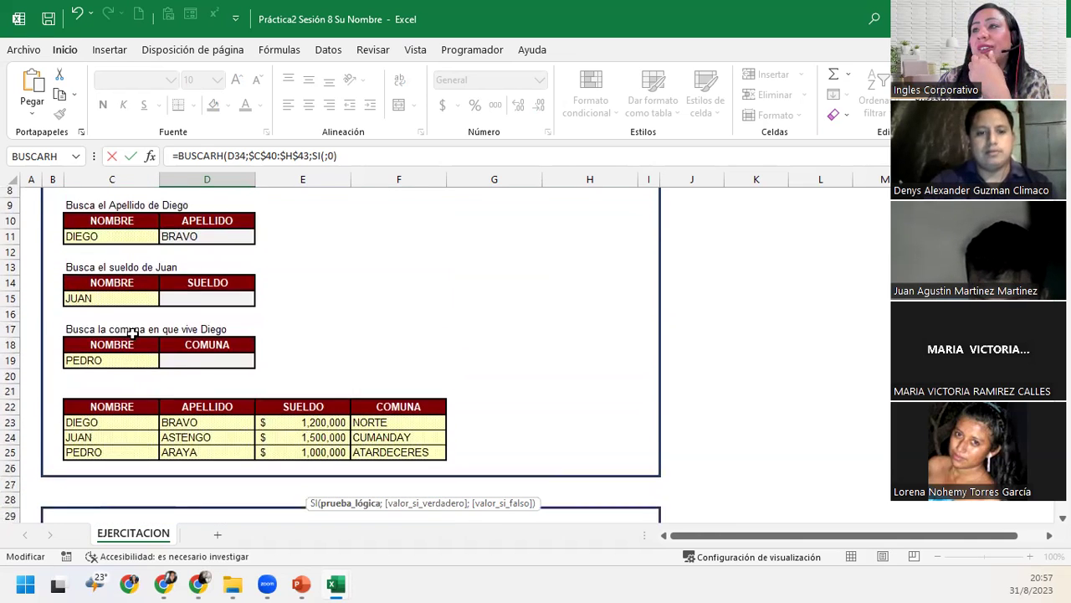
{"action": "scroll", "coordinate": [132, 334], "scroll_direction": "down", "scroll_amount": 2}
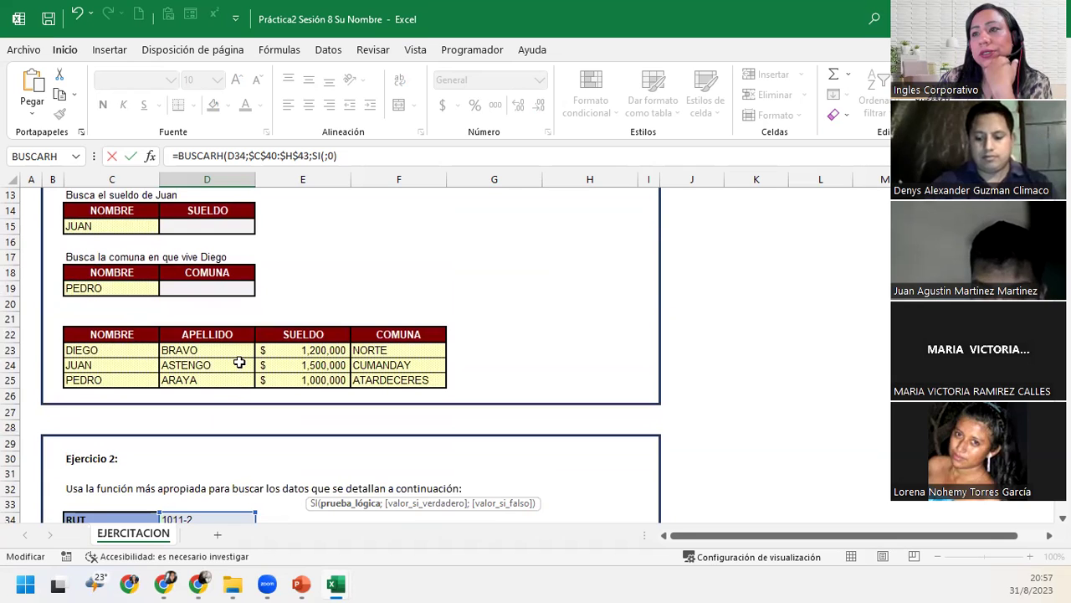
{"action": "scroll", "coordinate": [239, 362], "scroll_direction": "down", "scroll_amount": 2}
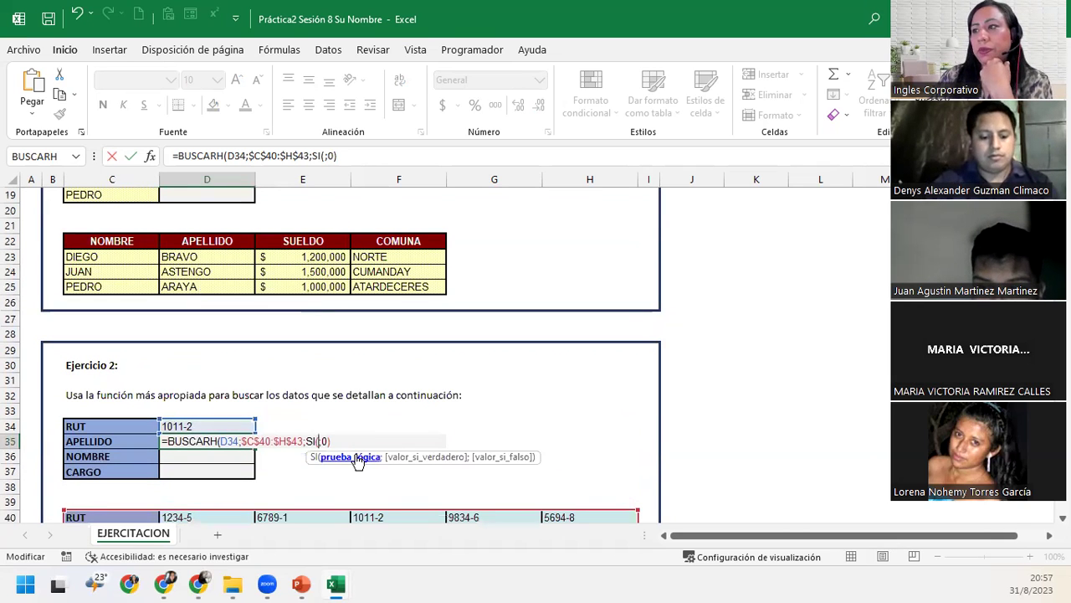
{"action": "left_click", "coordinate": [132, 441]}
{"action": "scroll", "coordinate": [132, 441], "scroll_direction": "down", "scroll_amount": 1}
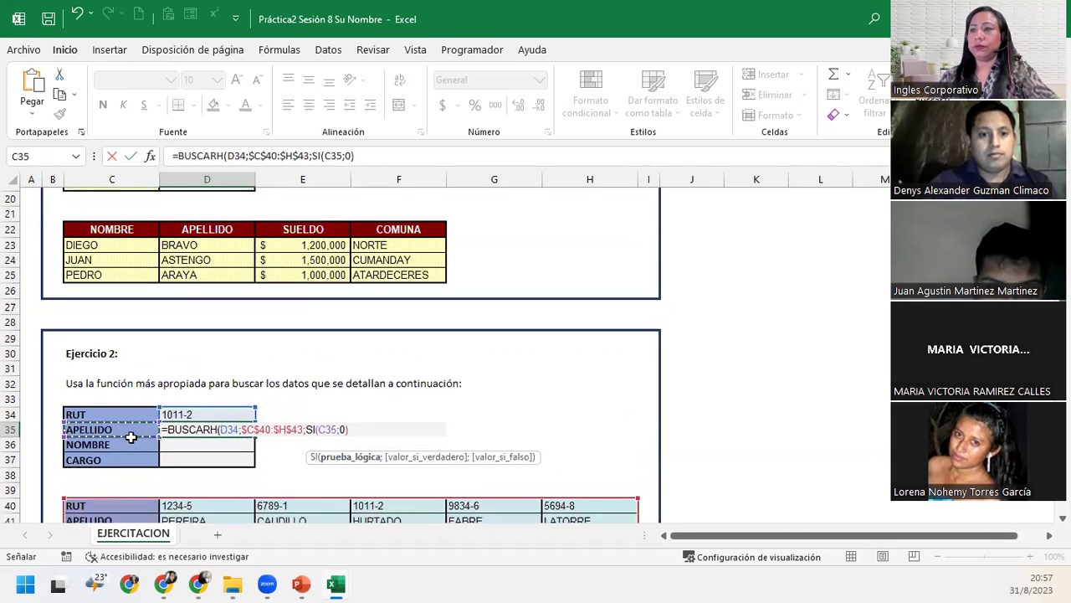
{"action": "scroll", "coordinate": [133, 434], "scroll_direction": "down", "scroll_amount": 1}
{"action": "type", "text": "="}
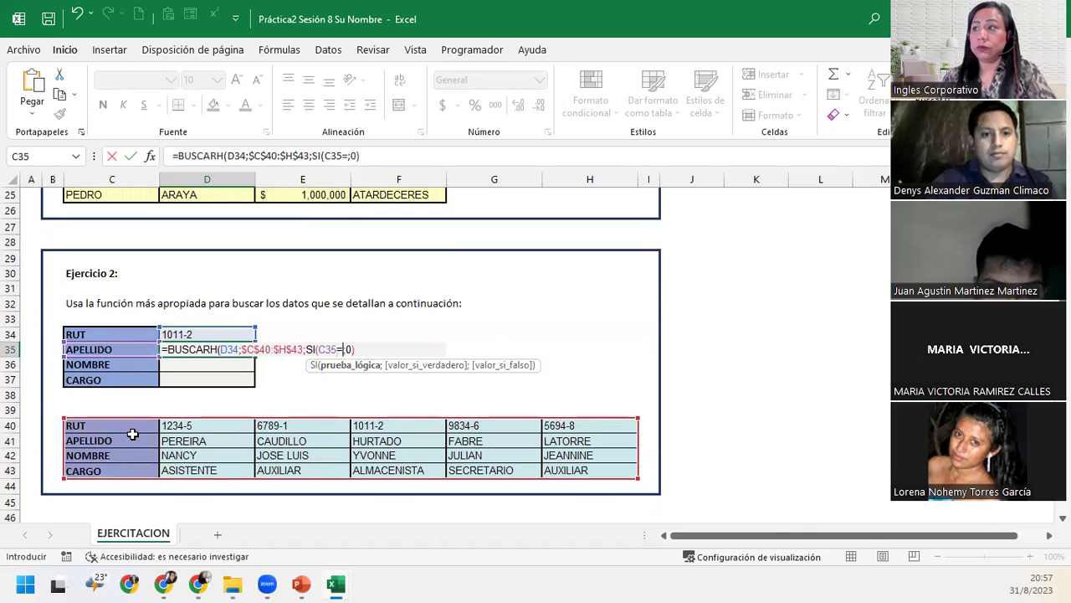
{"action": "left_click", "coordinate": [133, 440]}
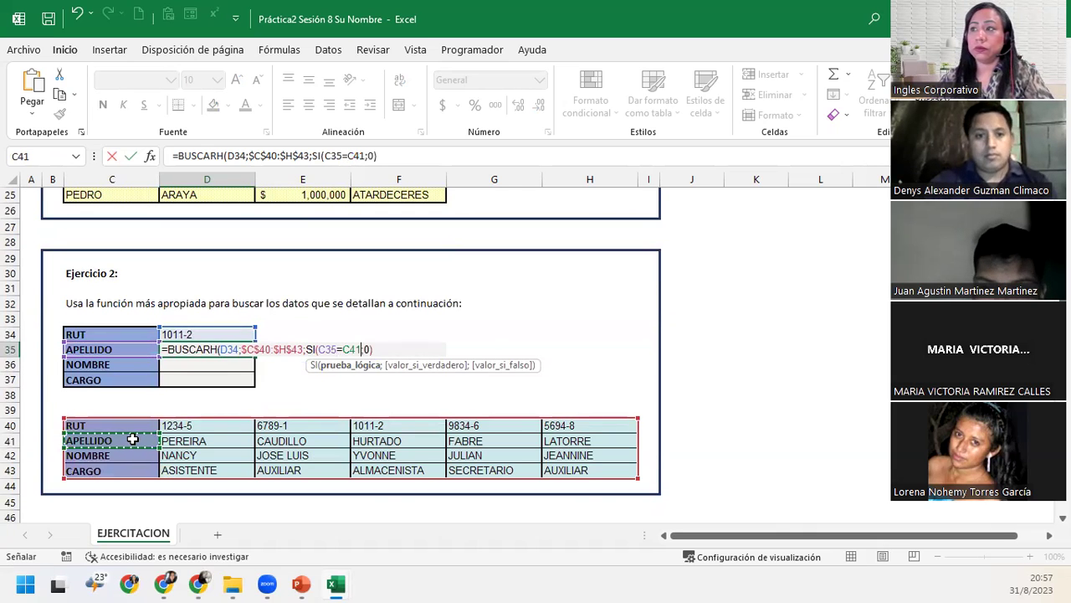
{"action": "key", "text": "F4"}
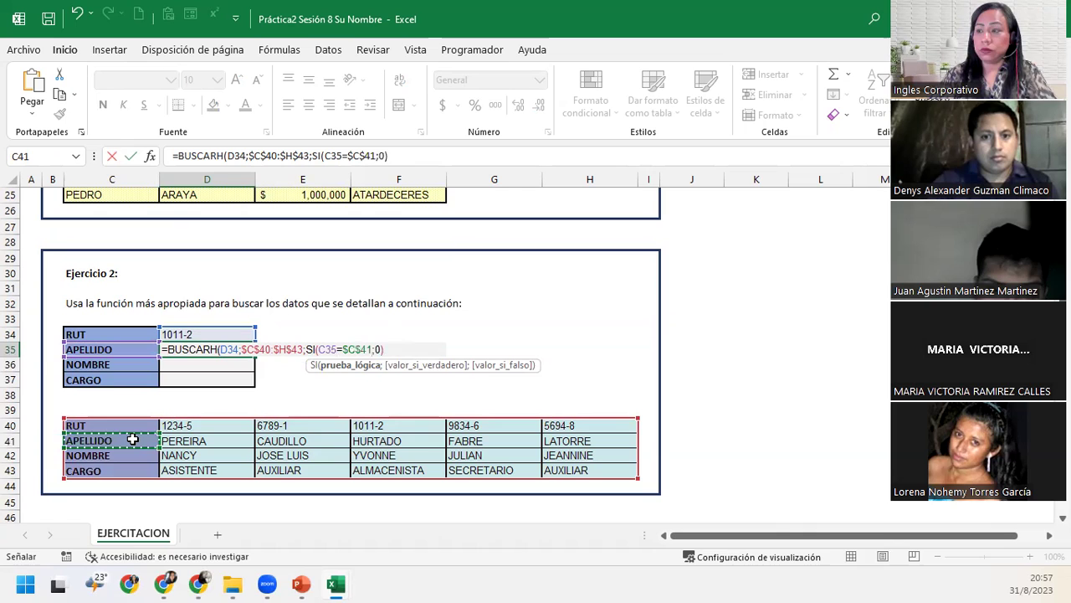
{"action": "type", "text": ";"}
{"action": "type", "text": "2;"}
{"action": "type", "text": "SI"}
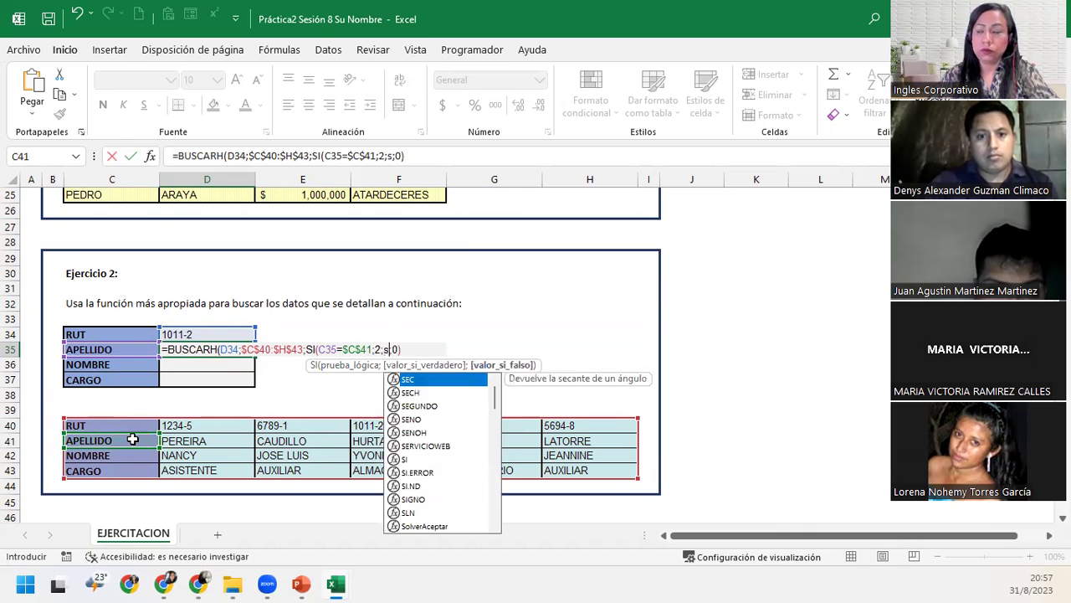
{"action": "type", "text": "("}
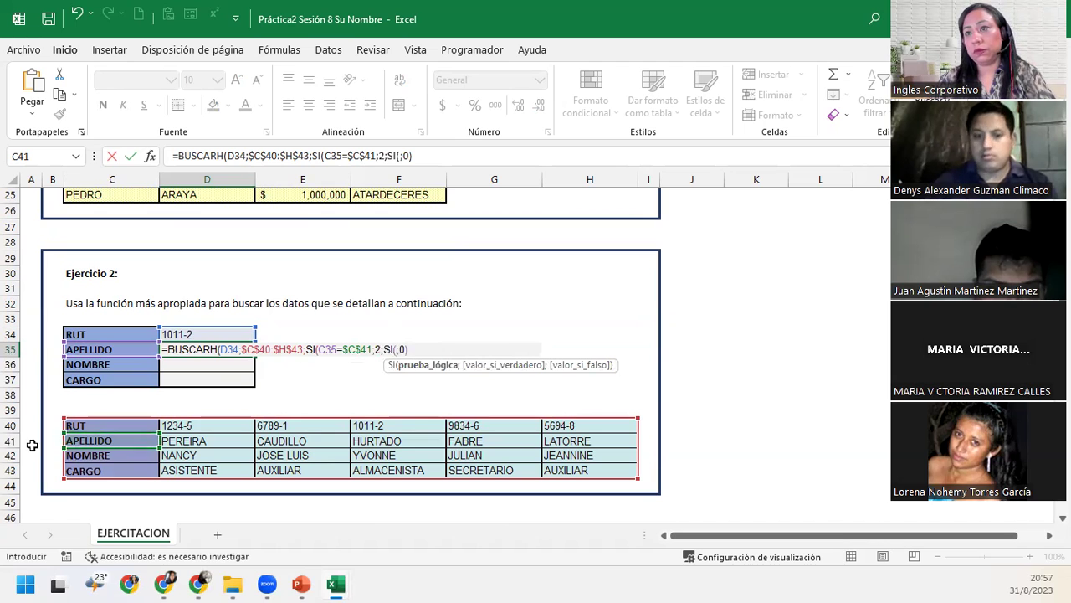
- Complete the nested SI(C35=$C$42;3;4) and commit D35's lookup formula
{"action": "left_click", "coordinate": [109, 350]}
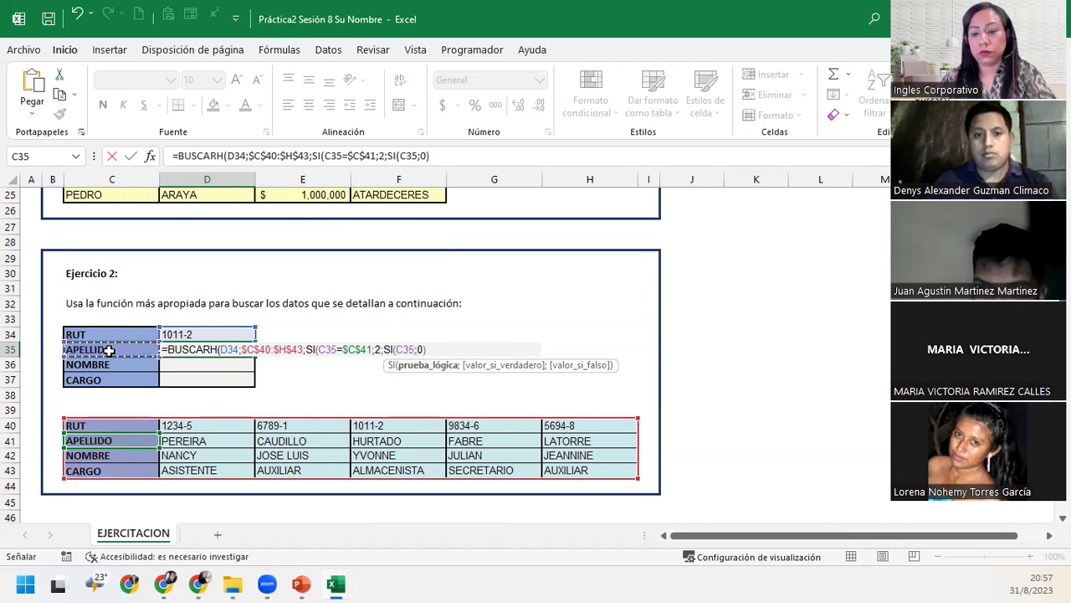
{"action": "type", "text": "="}
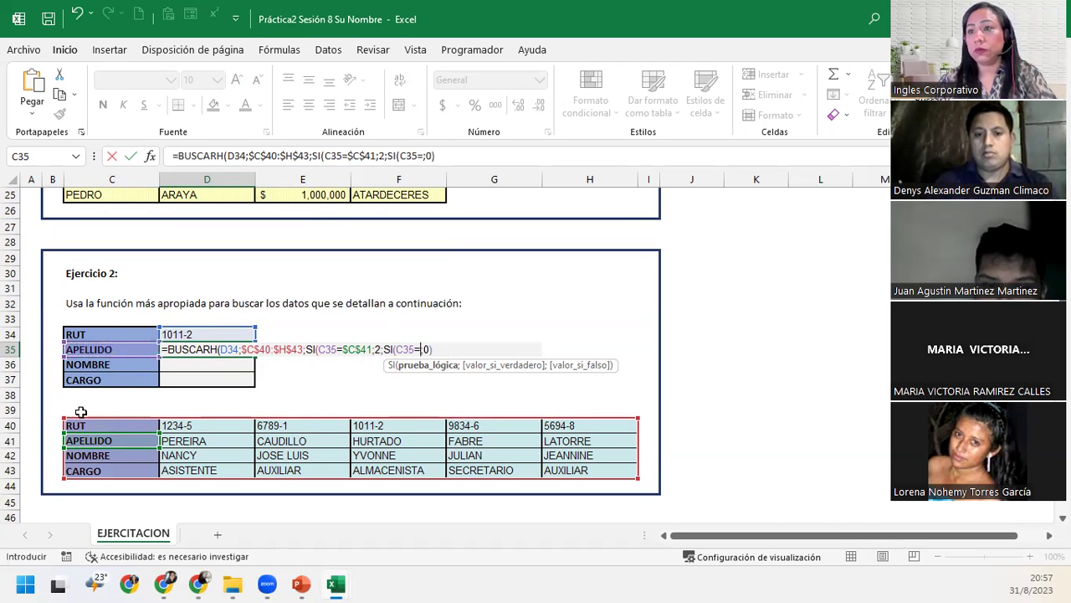
{"action": "left_click", "coordinate": [101, 455]}
{"action": "key", "text": "F4"}
{"action": "type", "text": ";3;4))"}
{"action": "key", "text": "Return"}
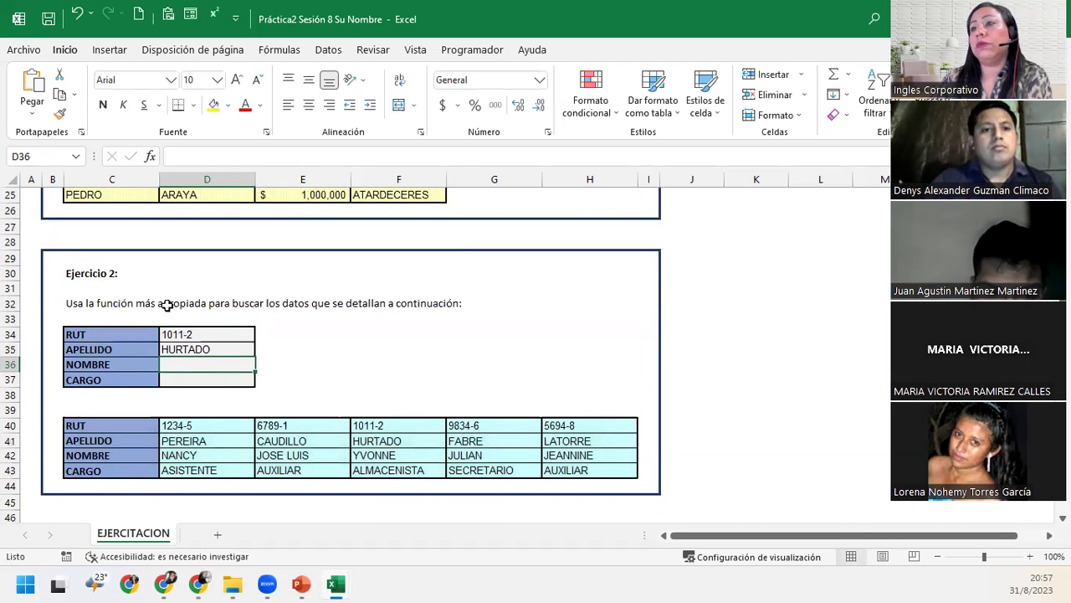
- Copy the D35 lookup formula down to D37, leaving the defaults, then reopen D35's formula
{"action": "left_click", "coordinate": [232, 349]}
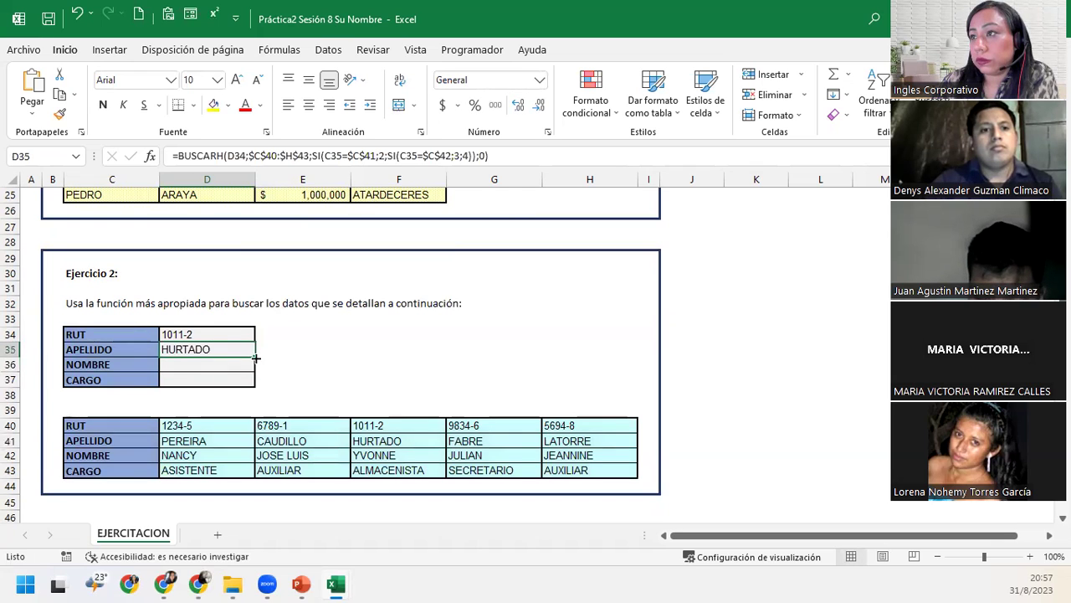
{"action": "left_click_drag", "start_coordinate": [256, 358], "coordinate": [256, 381]}
{"action": "left_click", "coordinate": [268, 397]}
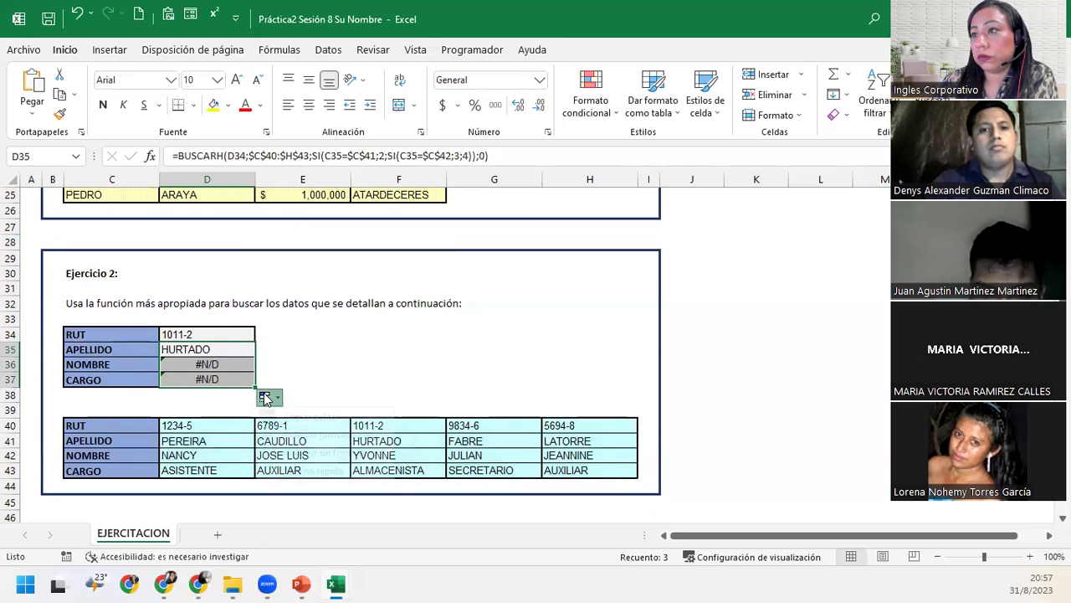
{"action": "left_click", "coordinate": [351, 453]}
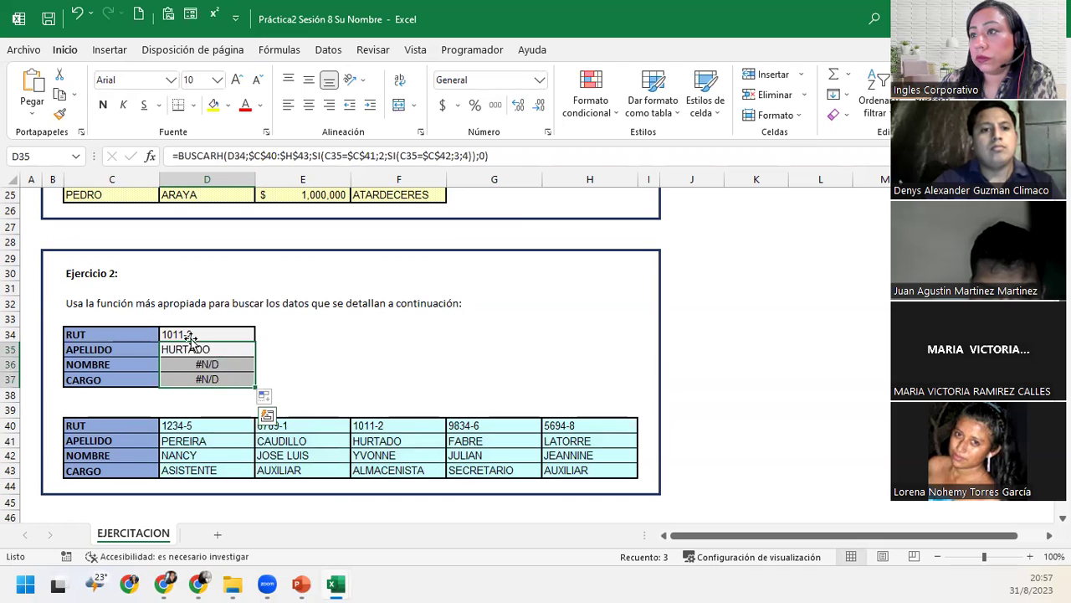
{"action": "double_click", "coordinate": [202, 349]}
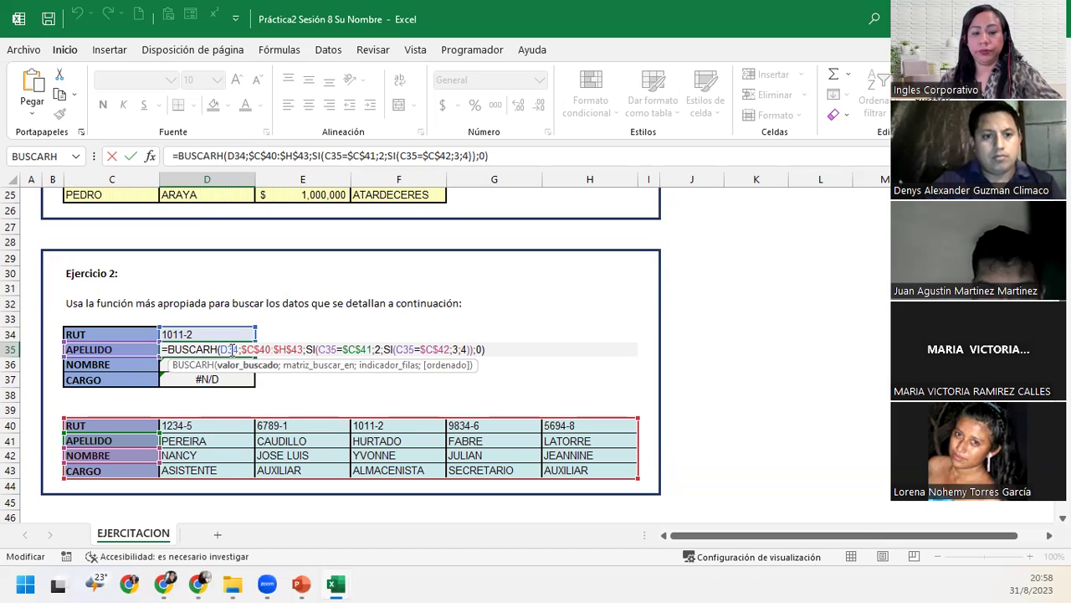
- Lock the RUT reference as $D$34 in D35's formula and fill it down to D37
{"action": "key", "text": "F4"}
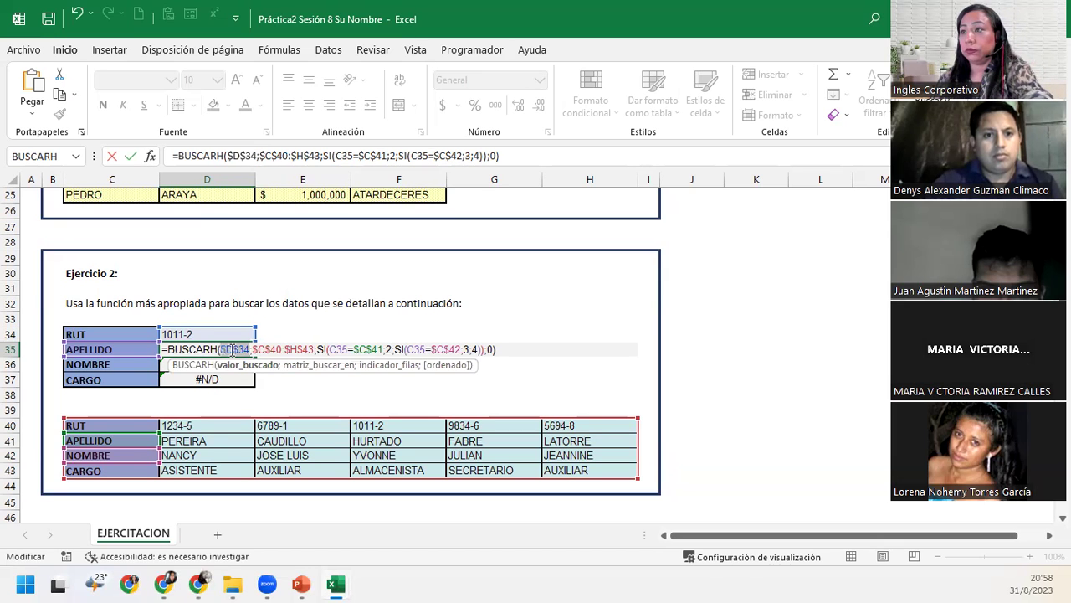
{"action": "key", "text": "Return"}
{"action": "key", "text": "Up"}
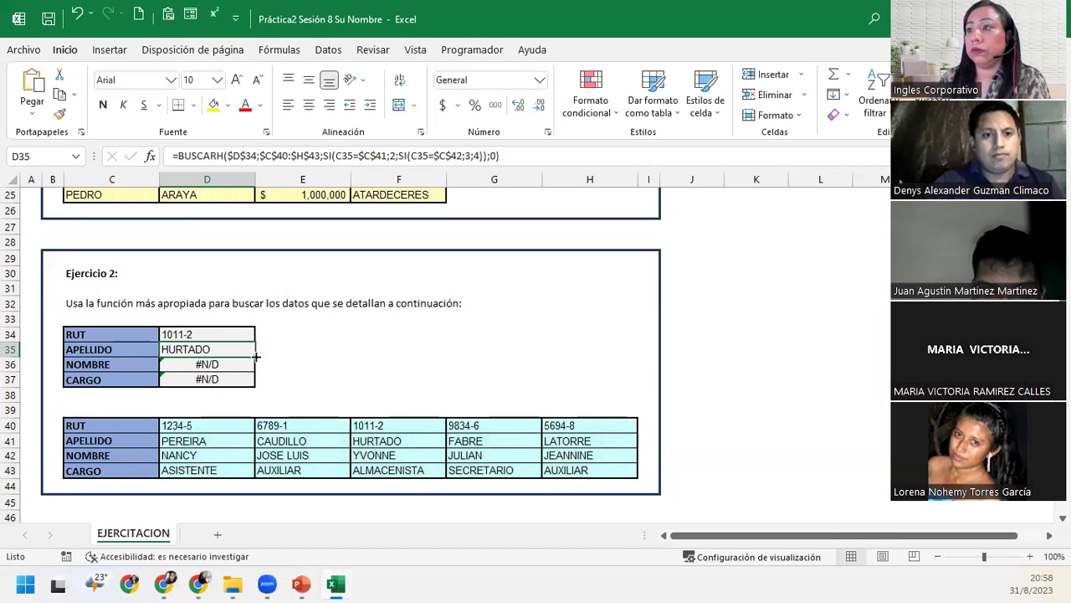
{"action": "double_click", "coordinate": [255, 357]}
- Check NOMBRE shows YVONNE and CARGO shows ALMACENISTA, then reselect D35
{"action": "left_click", "coordinate": [229, 365]}
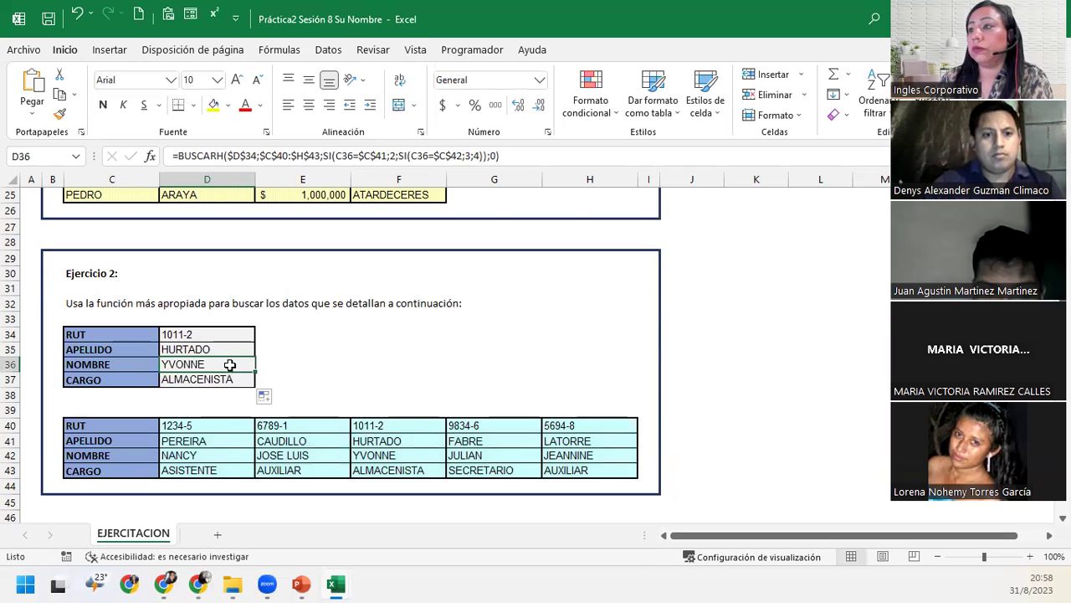
{"action": "left_click", "coordinate": [226, 378]}
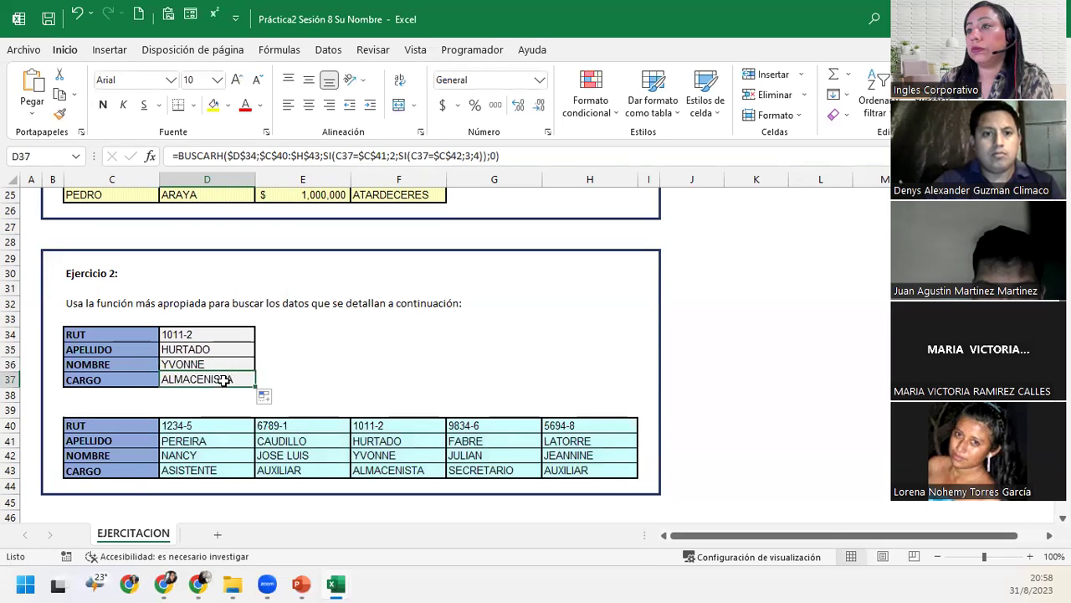
{"action": "left_click", "coordinate": [331, 398]}
{"action": "left_click", "coordinate": [234, 348]}
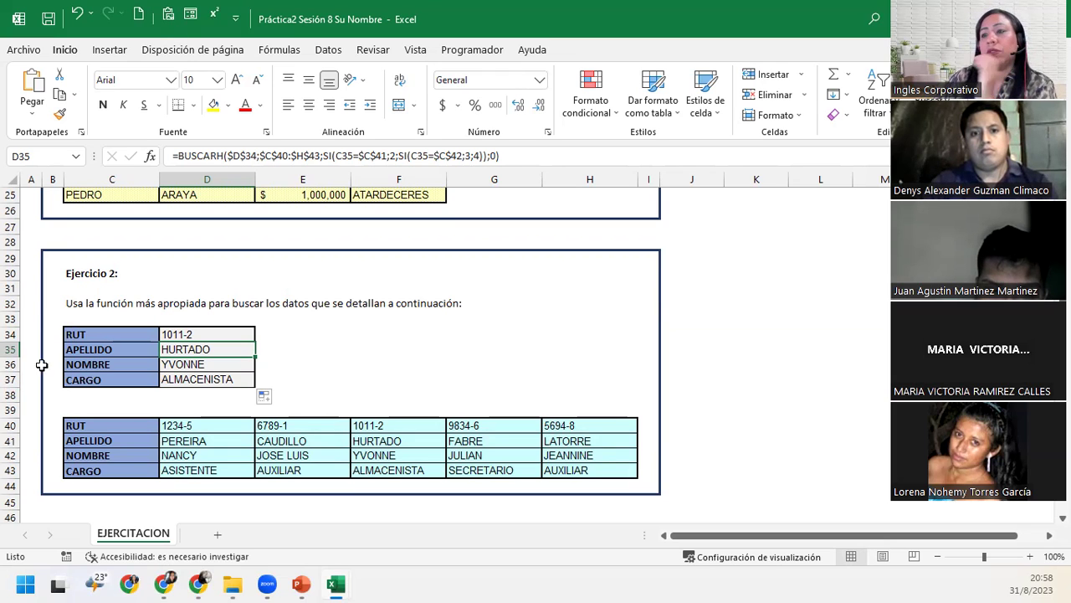
{"action": "mouse_move", "coordinate": [341, 584]}
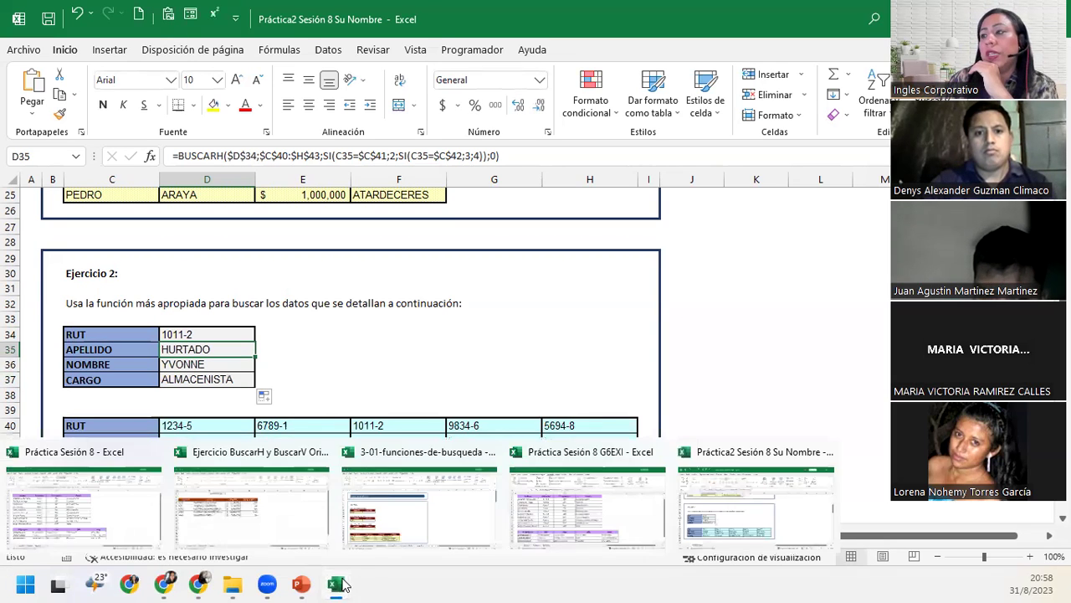
{"action": "left_click", "coordinate": [581, 508]}
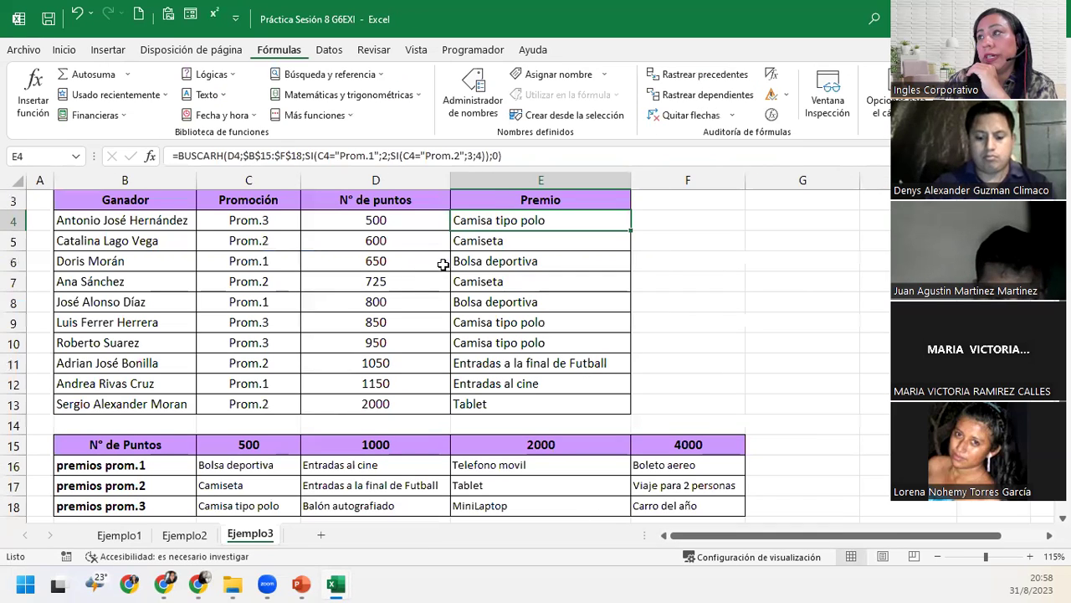
{"action": "left_click_drag", "start_coordinate": [237, 224], "coordinate": [237, 255]}
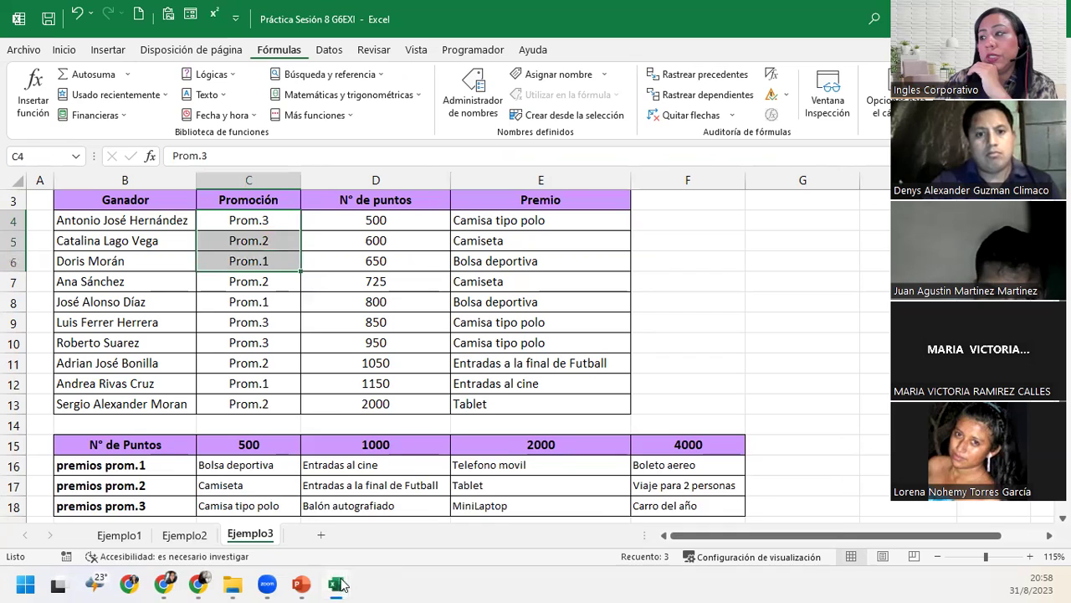
{"action": "mouse_move", "coordinate": [336, 584]}
{"action": "left_click", "coordinate": [735, 502]}
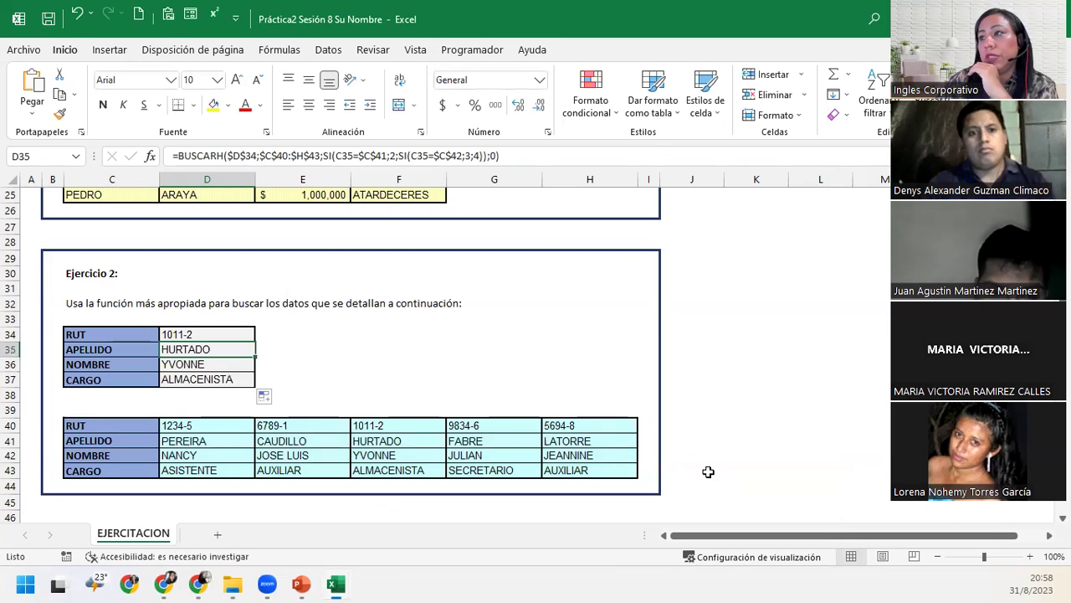
- Point out the lookup table's row labels C41:C43 and the RUT value in D34
{"action": "left_click", "coordinate": [110, 440]}
{"action": "left_click_drag", "start_coordinate": [111, 440], "coordinate": [115, 470]}
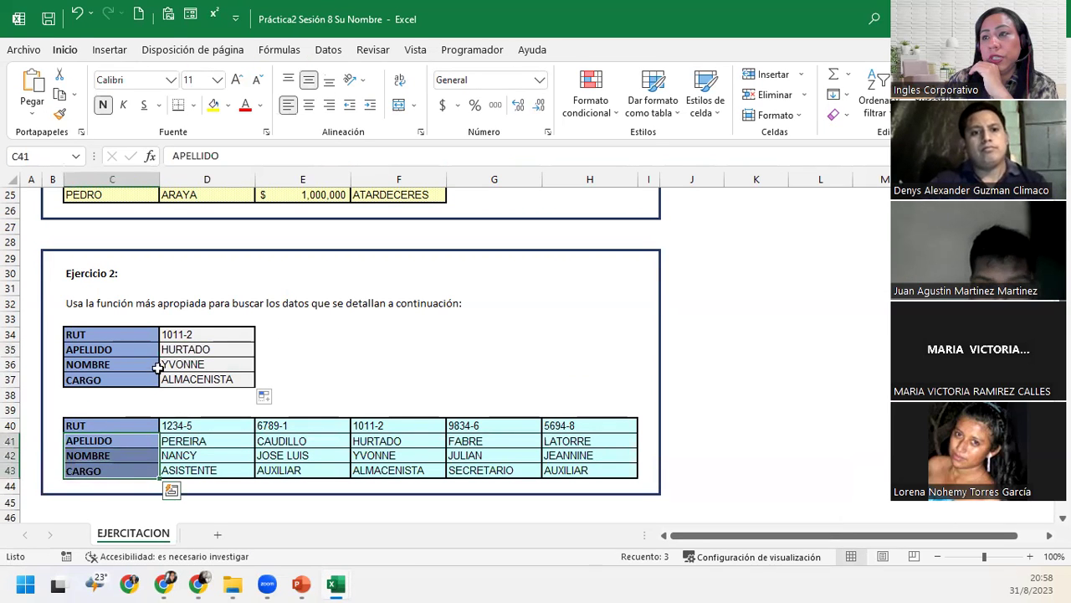
{"action": "left_click", "coordinate": [184, 334]}
- Review D35's nested SI formula unchanged, then go to the Cierre y conclusiones slide
{"action": "left_click", "coordinate": [184, 346]}
{"action": "double_click", "coordinate": [241, 345]}
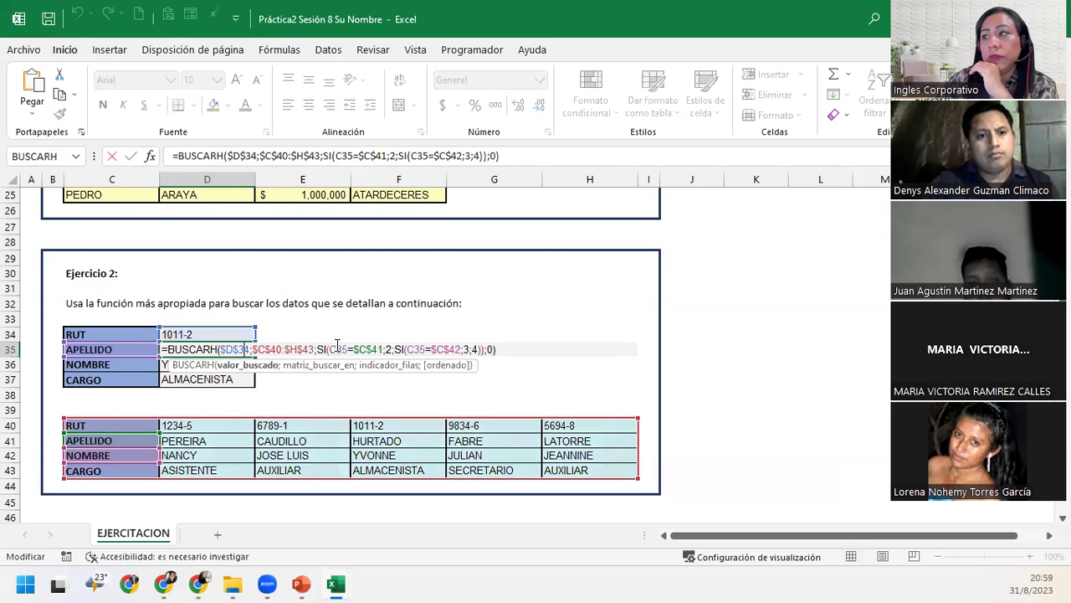
{"action": "left_click", "coordinate": [387, 365]}
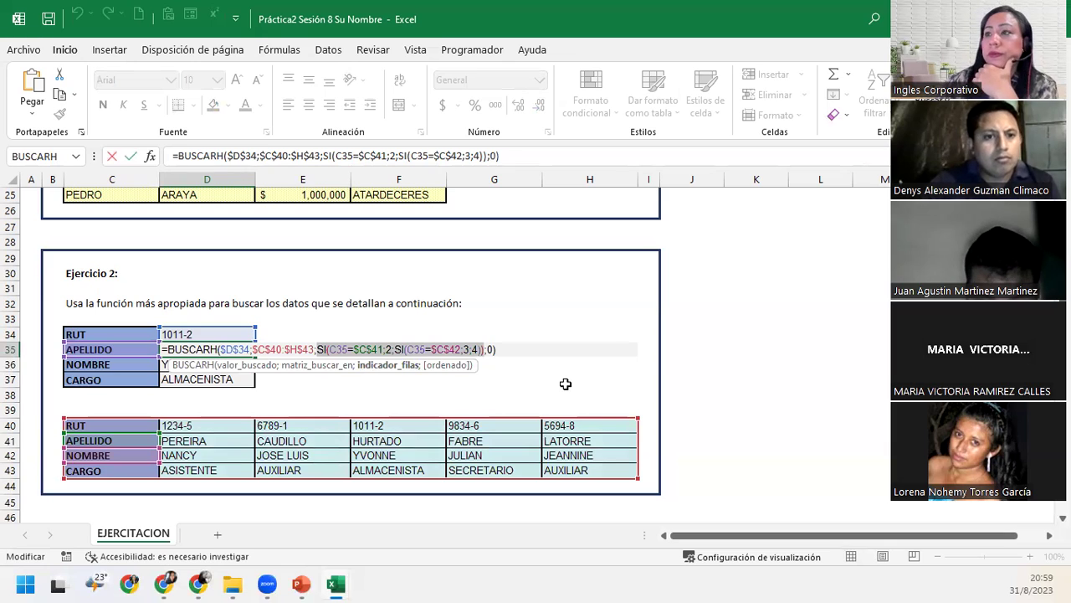
{"action": "key", "text": "Return"}
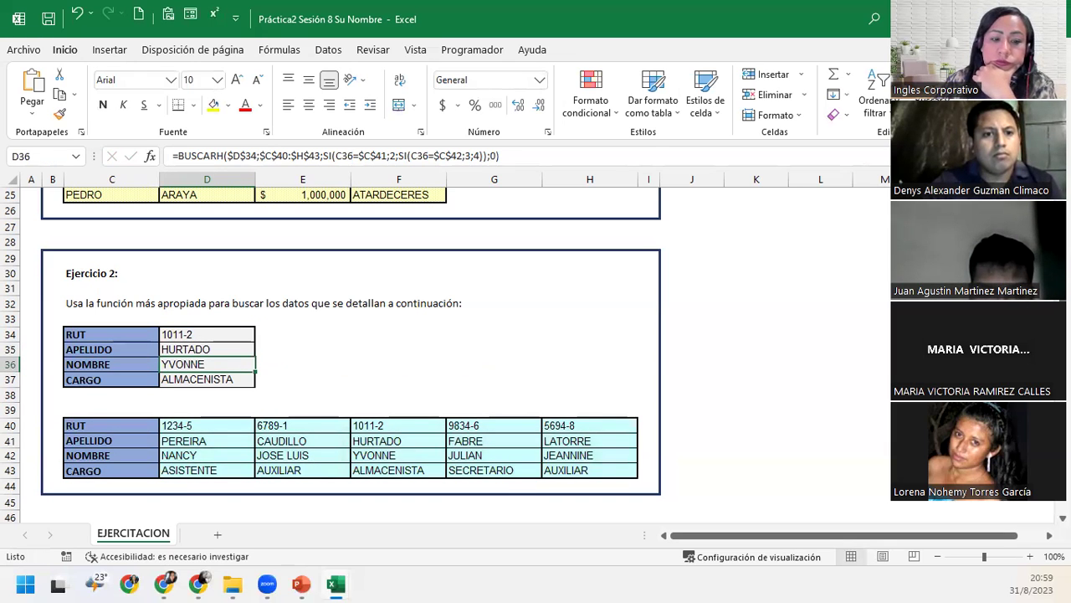
{"action": "key", "text": "alt+Tab"}
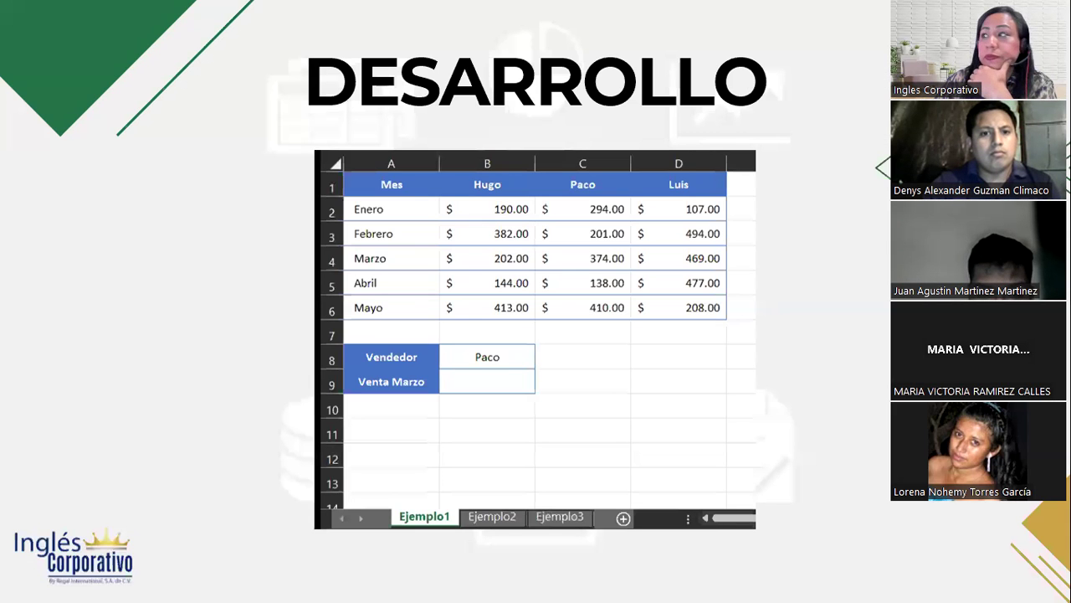
{"action": "left_click", "coordinate": [725, 402]}
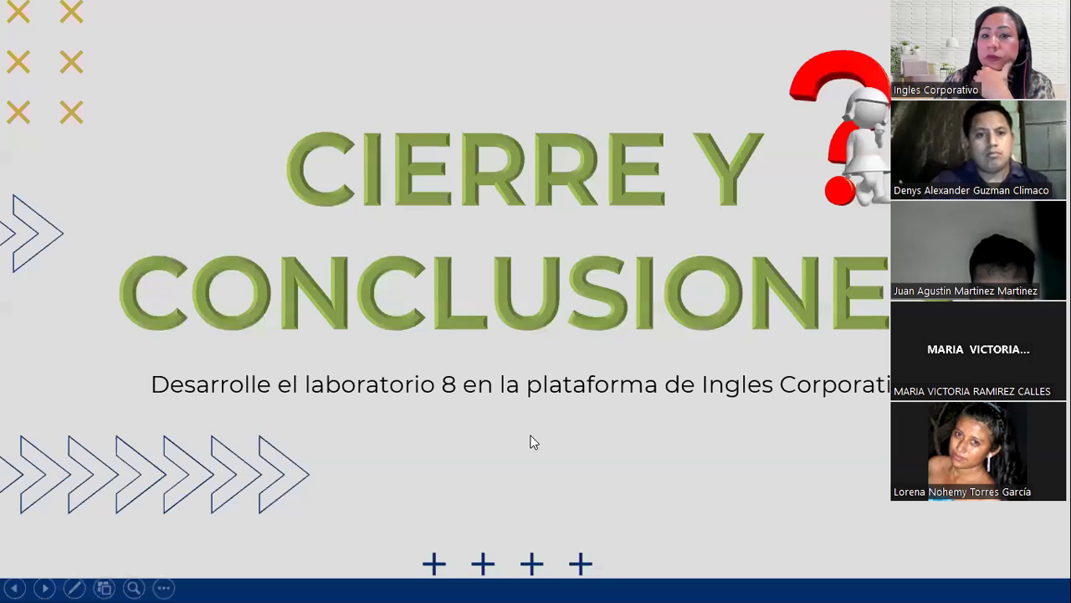